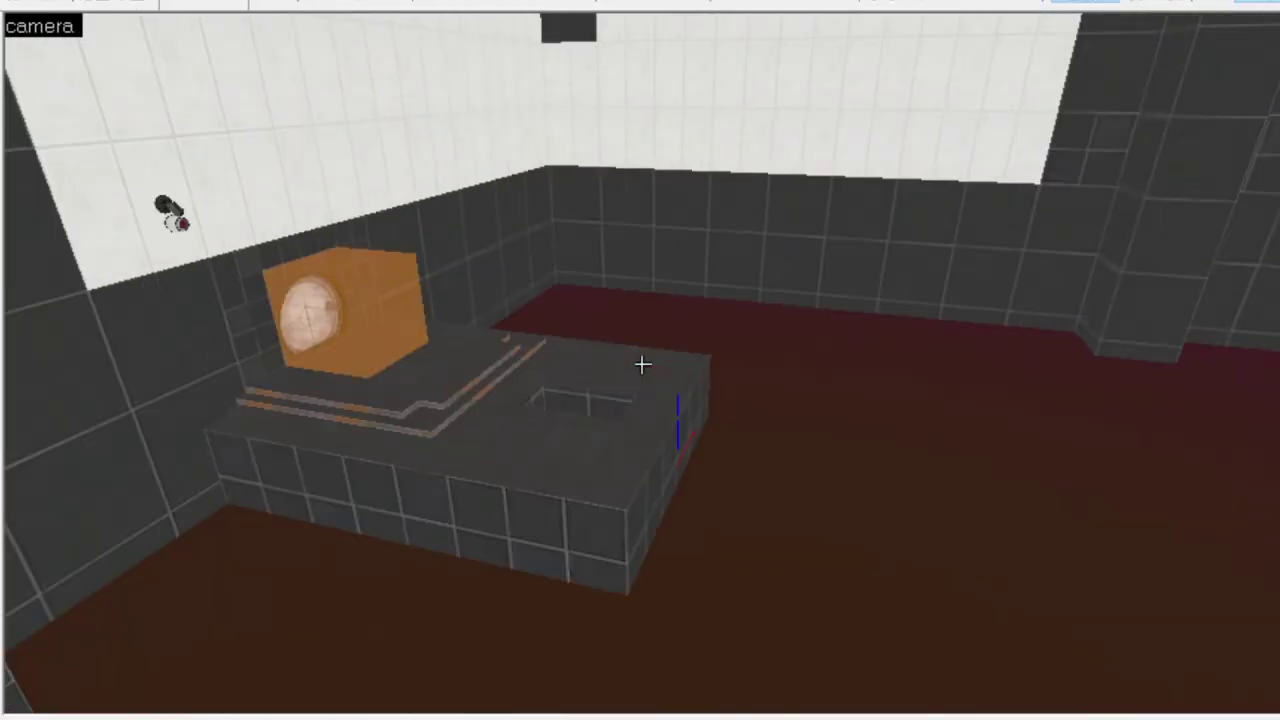
- Examine the test chamber's walls, portalable surfaces and raised platform from inside and outside
key(a)
key(s)
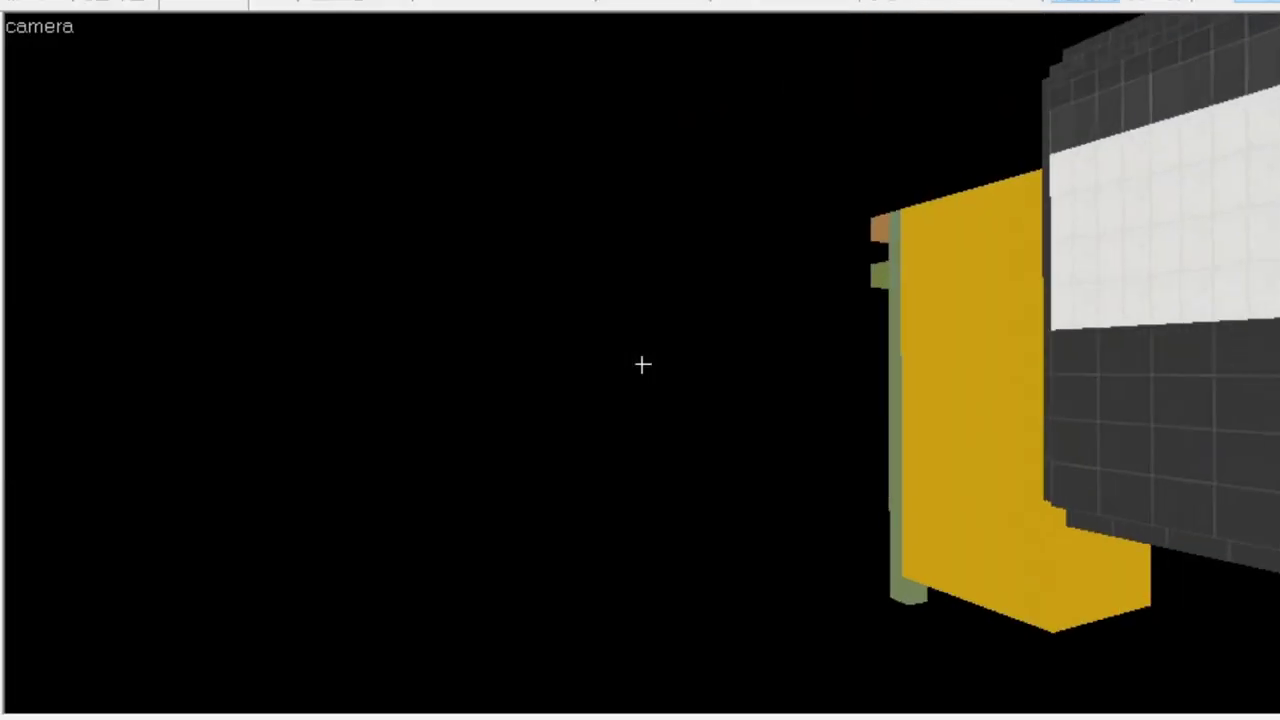
key(w)
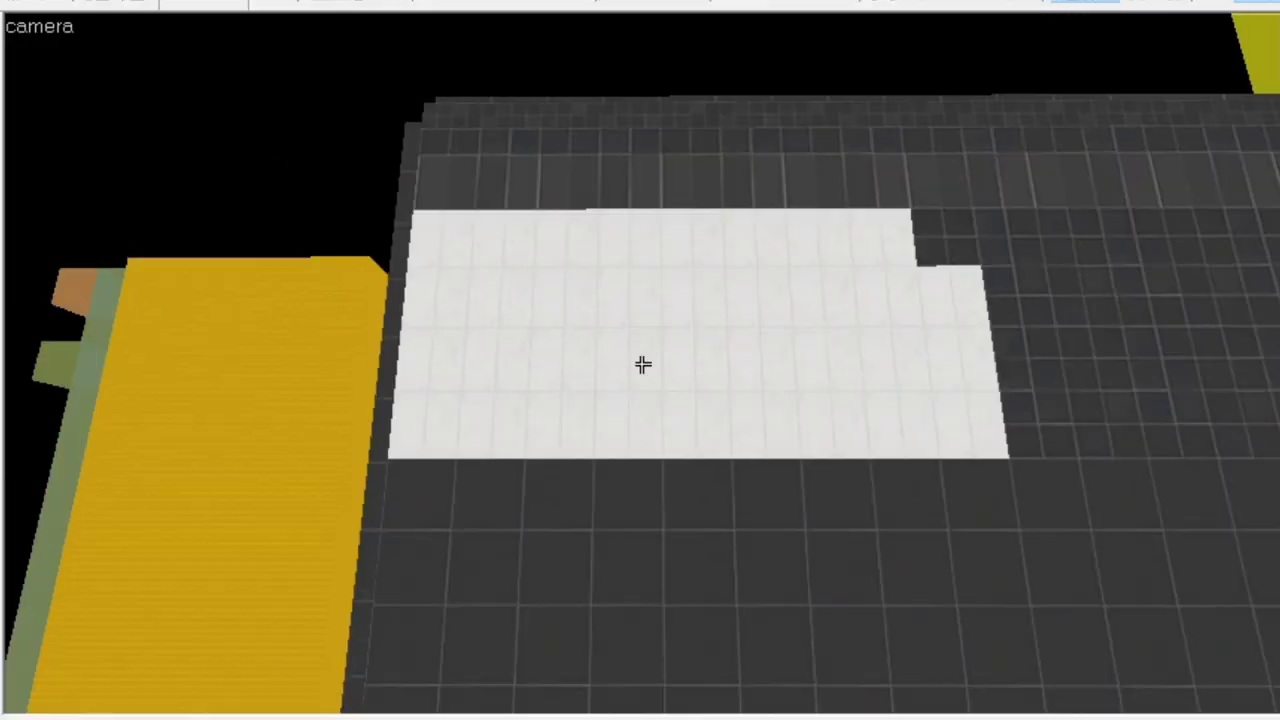
key(d)
key(w)
key(a)
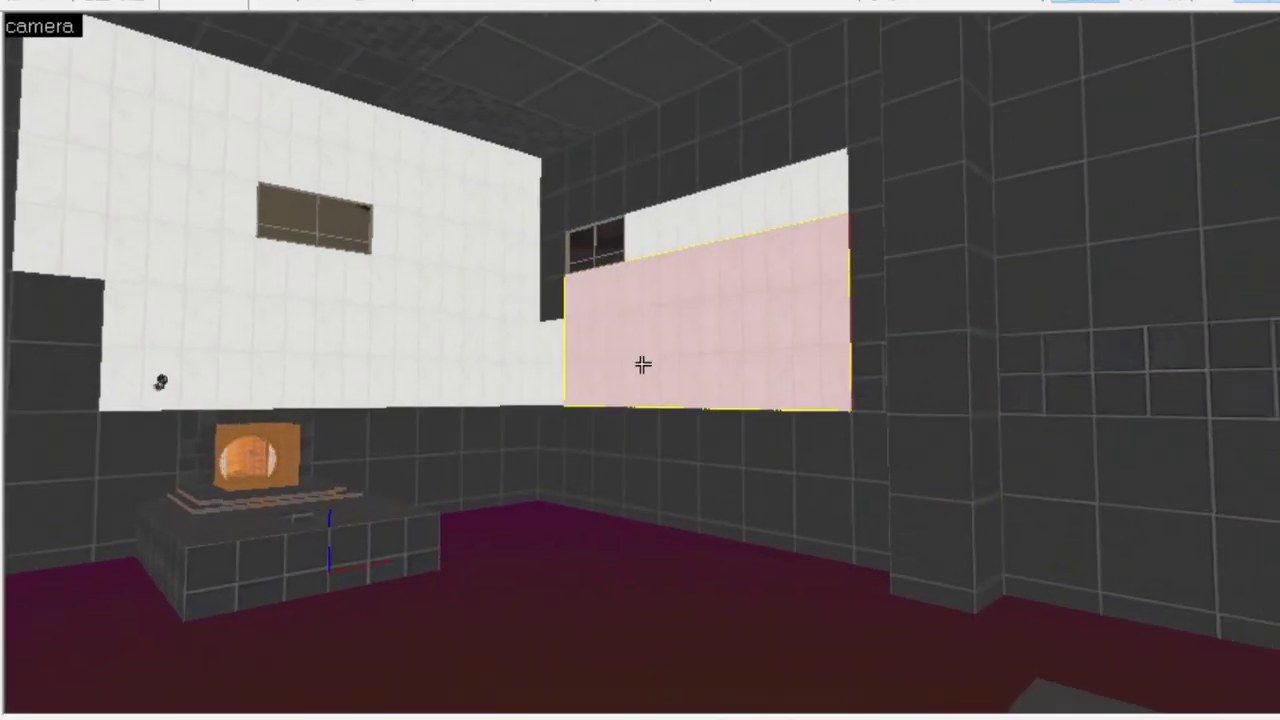
key(w)
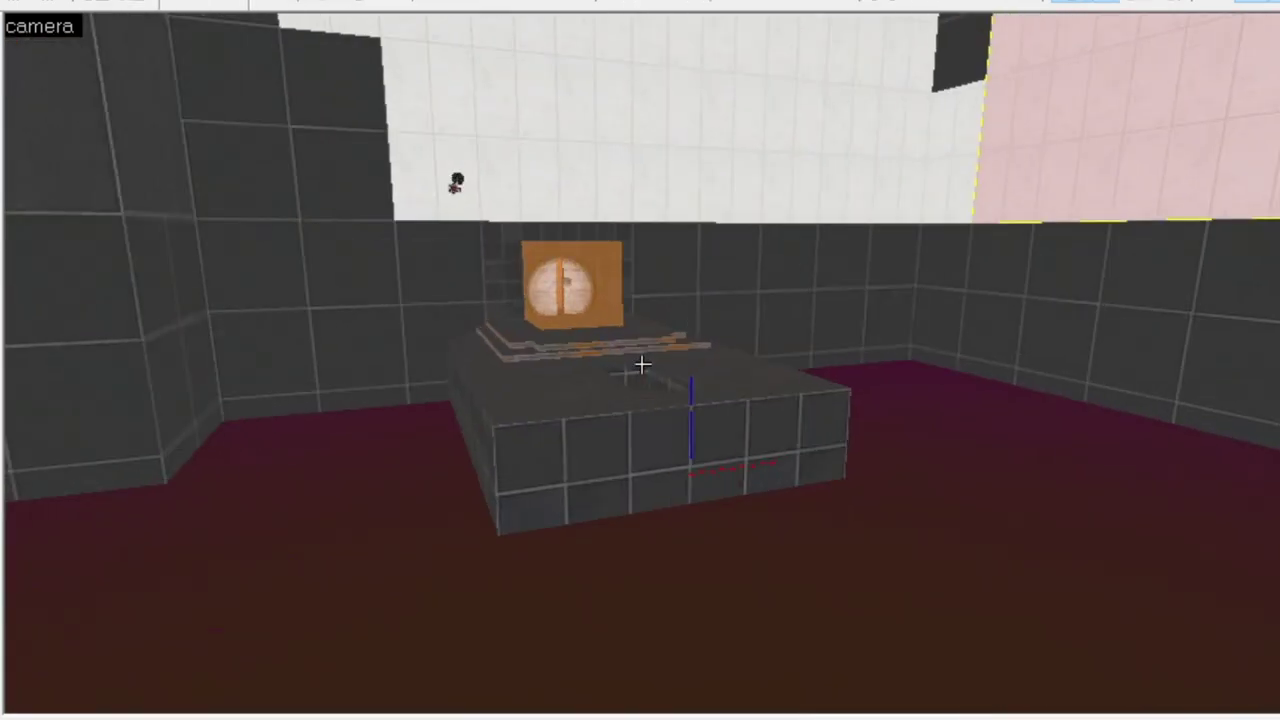
key(z)
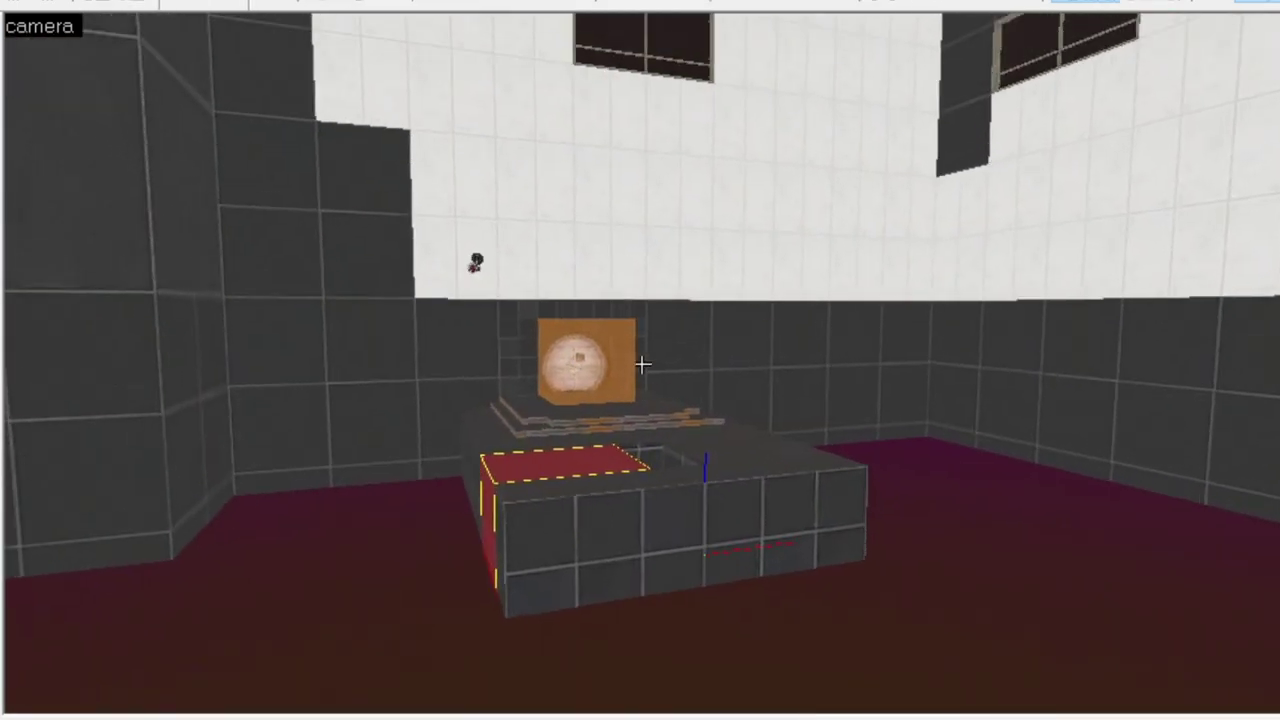
- Examine the rectangular recess in the top of the raised platform up close from several sides
key(w)
key(z)
click(668, 390)
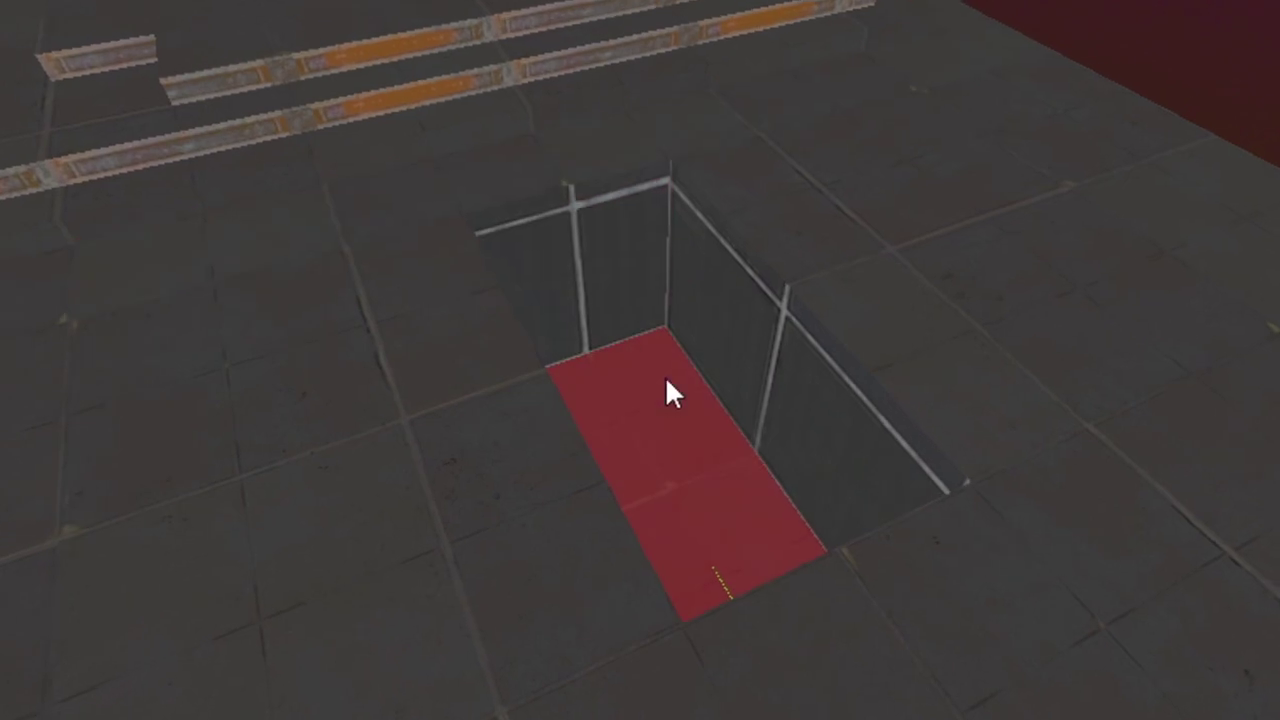
key(z)
key(d)
key(z)
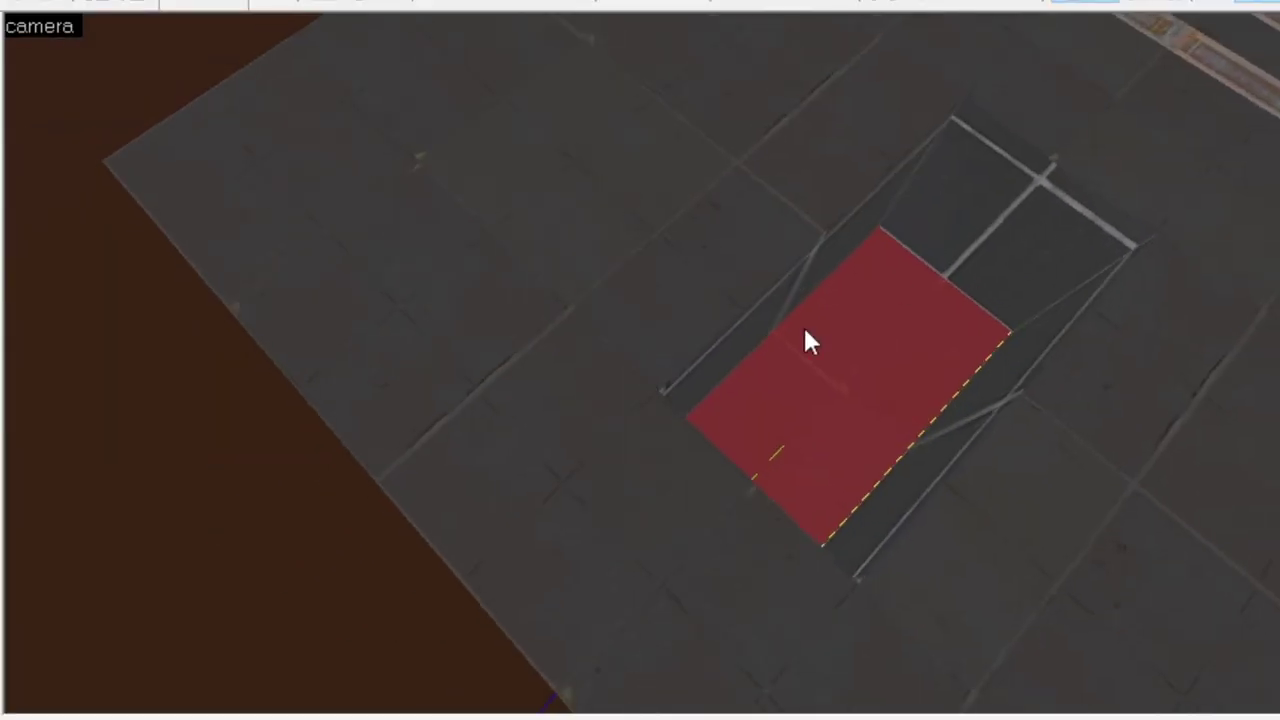
key(z)
key(w)
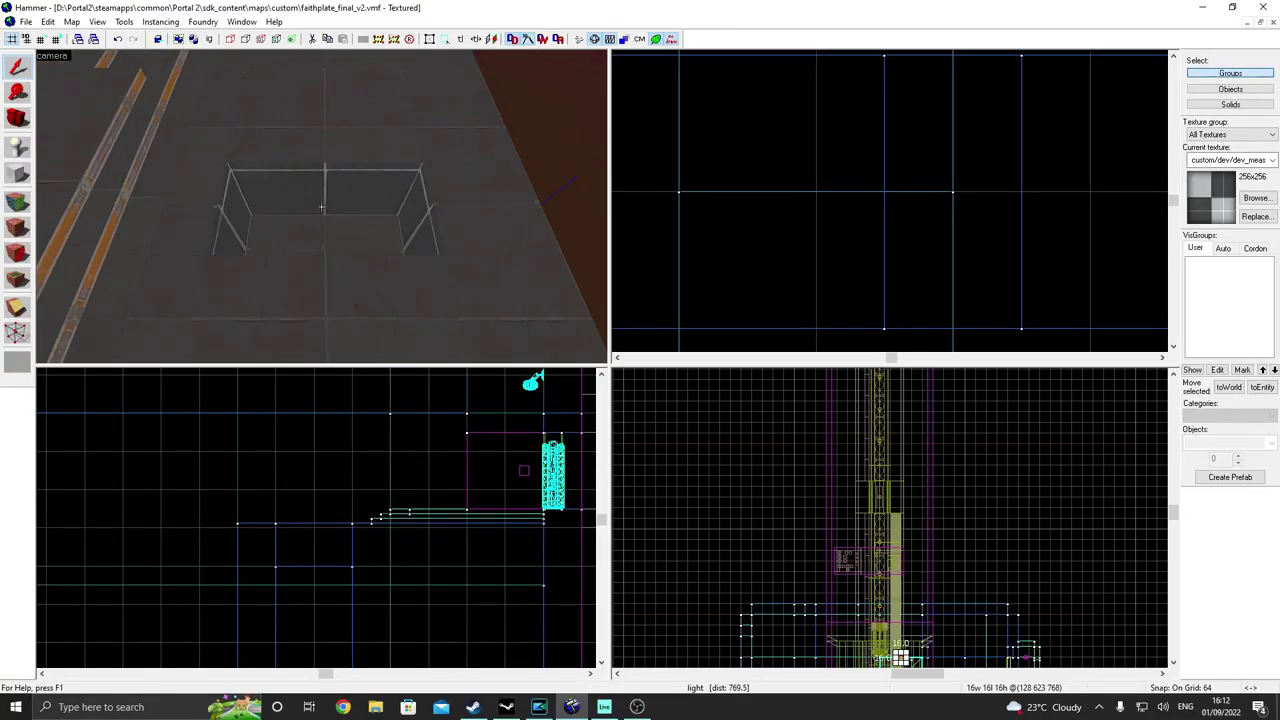
- Change the info_player_start entity in the platform recess to a prop_dynamic and name it barry
double_click(333, 208)
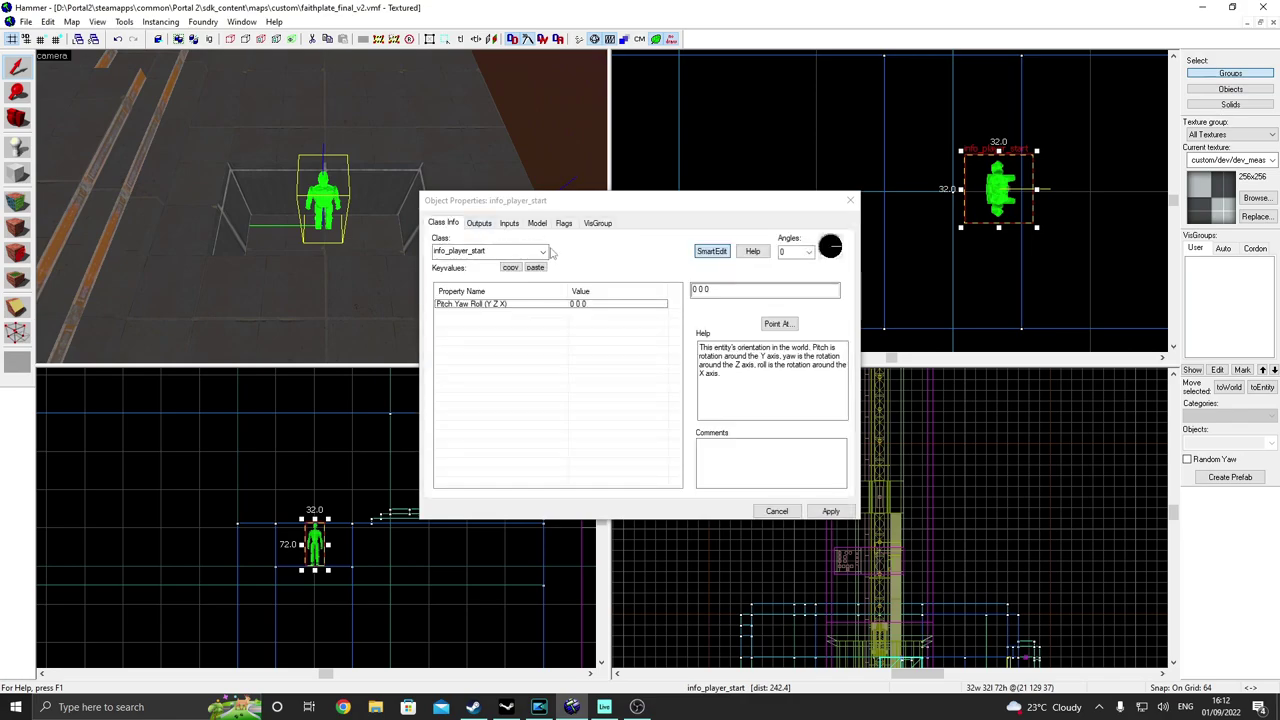
text(prop_dyn)
click(368, 176)
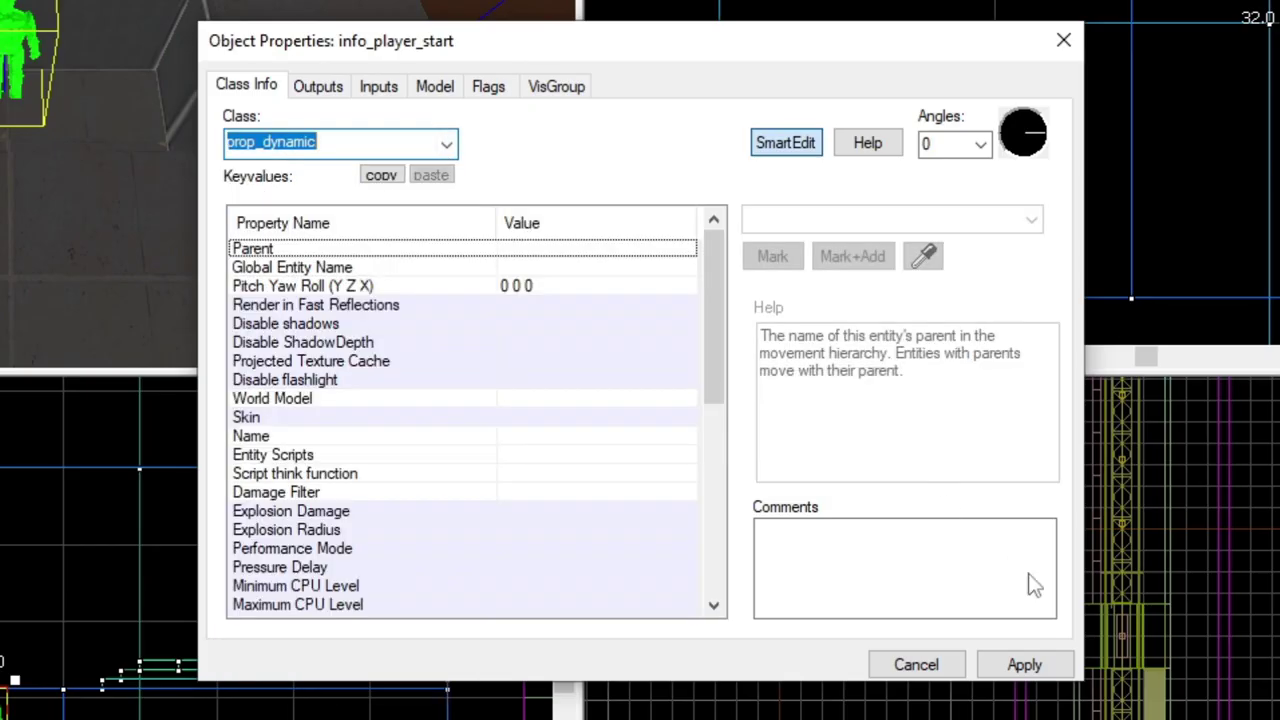
click(1022, 668)
click(777, 260)
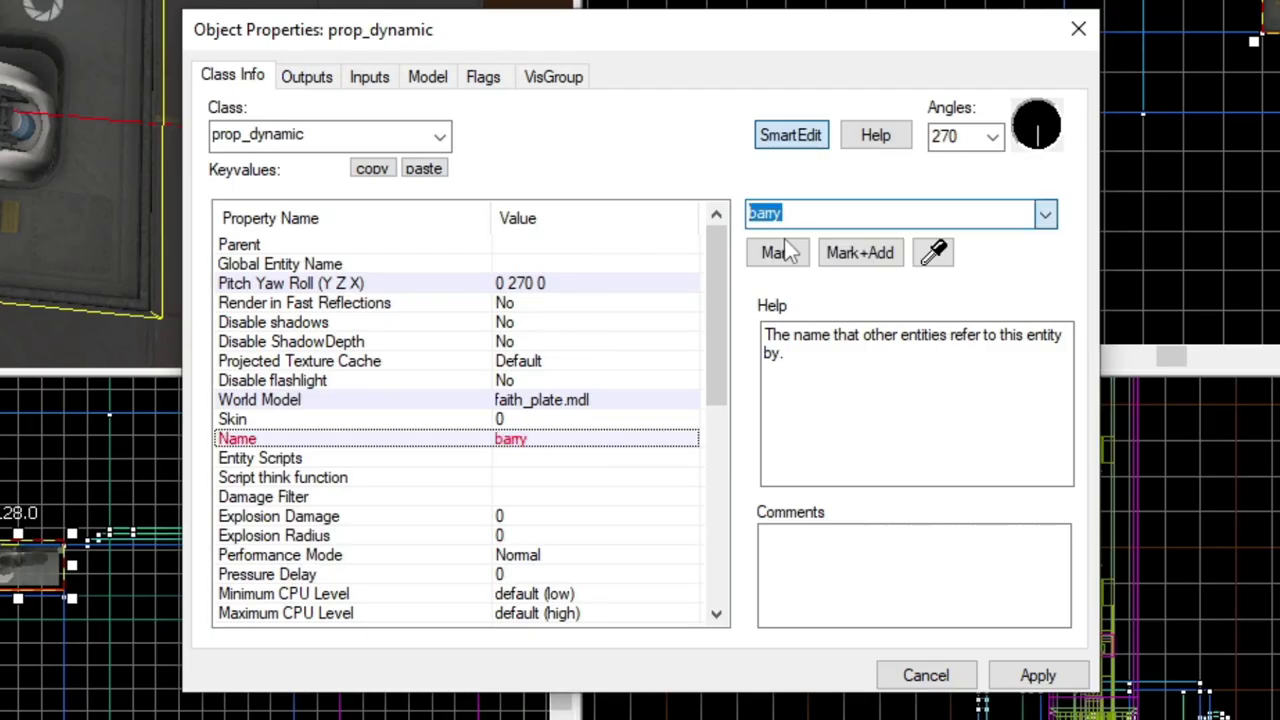
click(1030, 675)
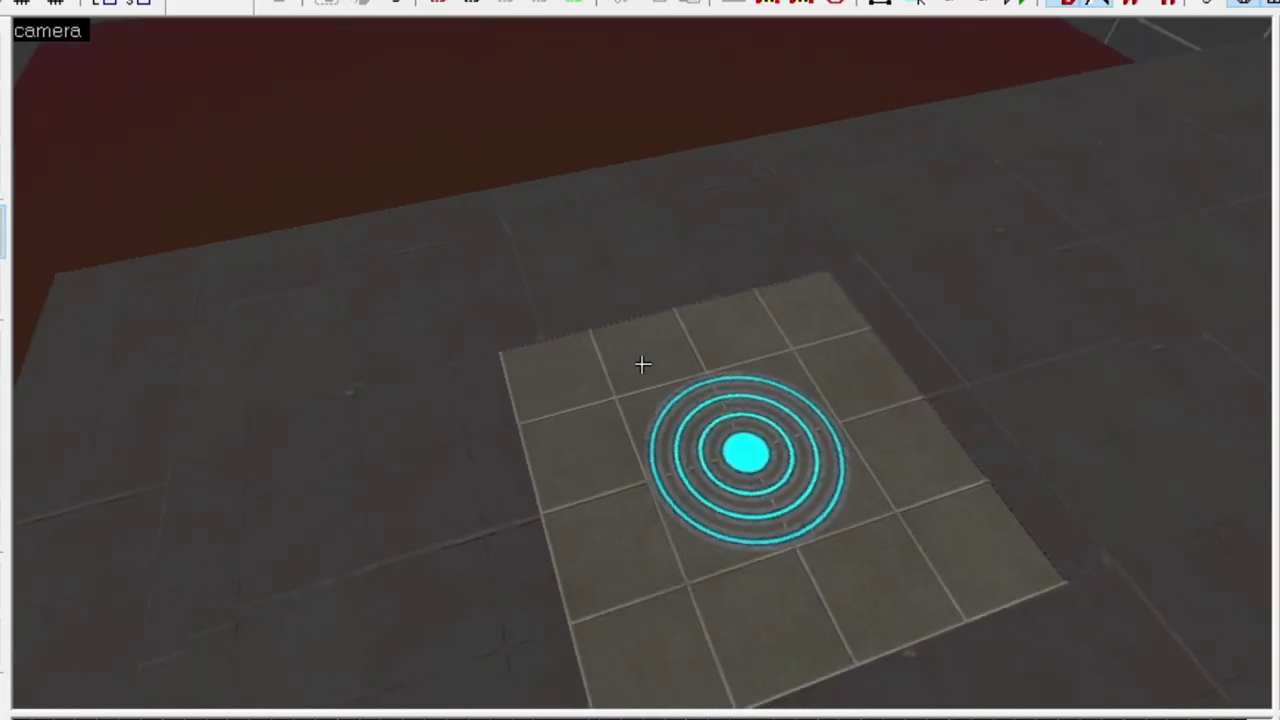
- Name the info_target entity at the centre of the target decal barry_target
key(z)
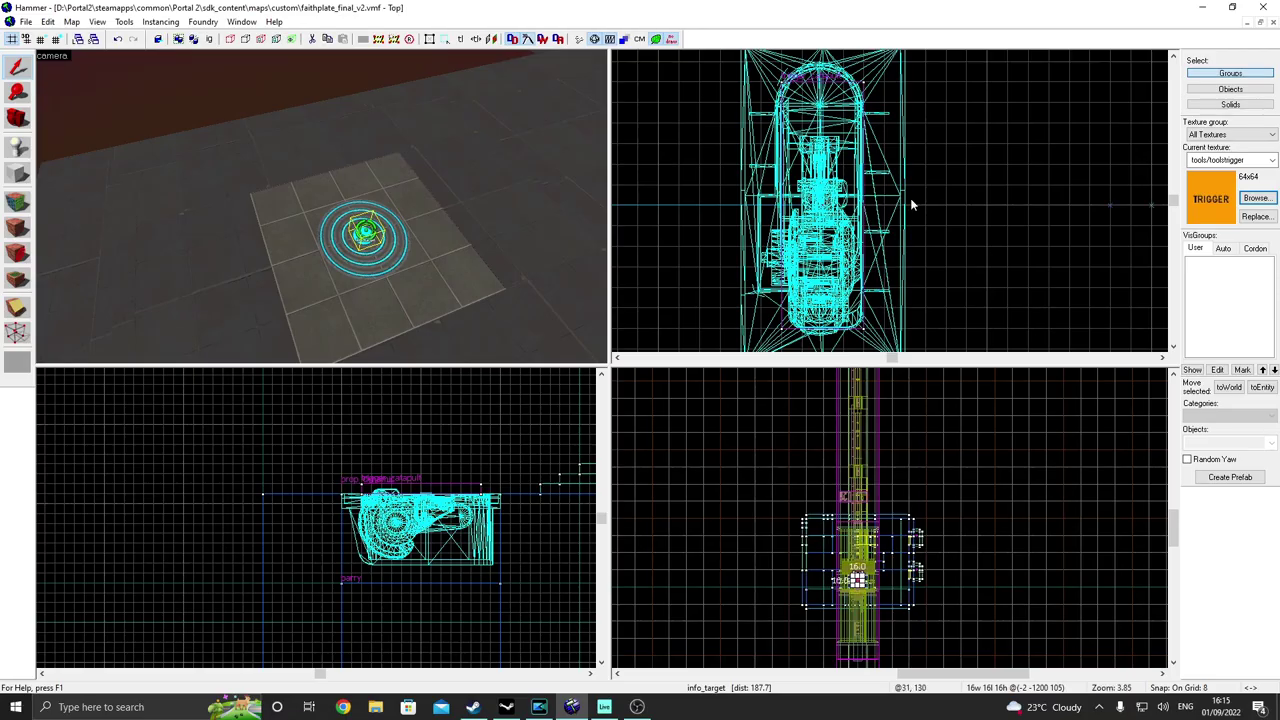
scroll(912, 204, down, 15)
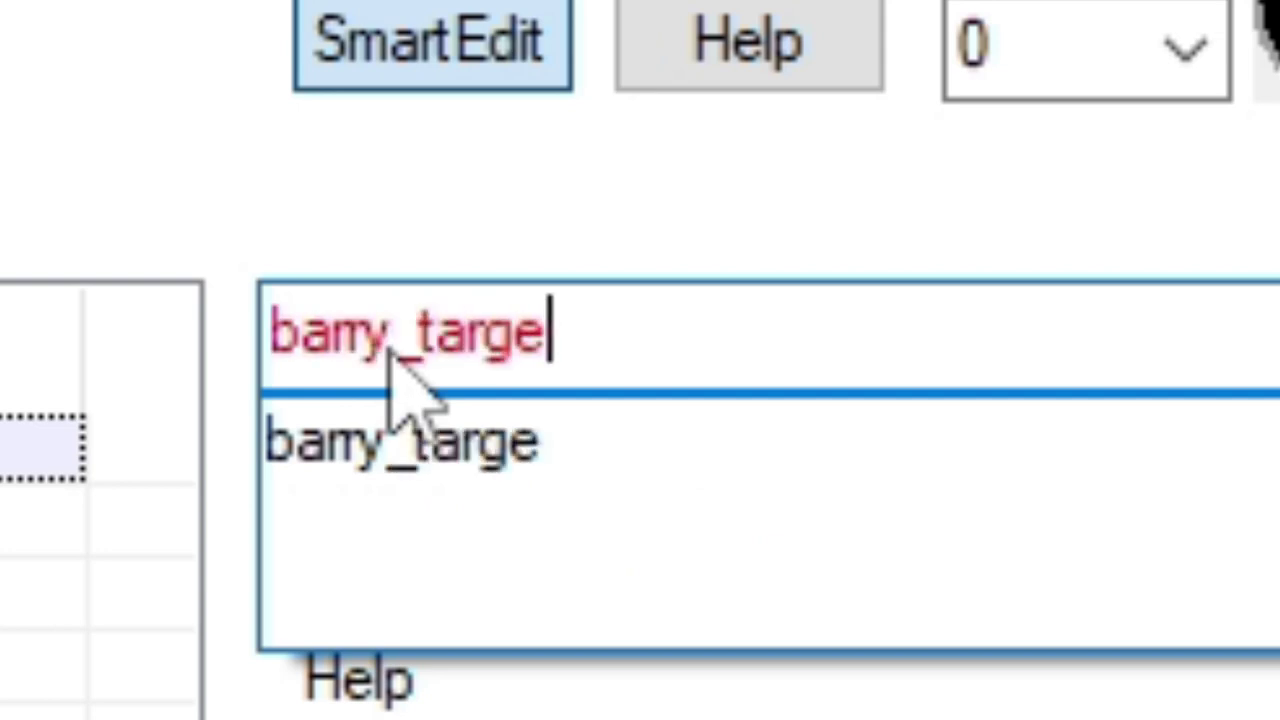
text(t)
- Create a 32 × 96 × 8 trigger-textured brush over the faith plate and make it a trigger_catapult
click(497, 457)
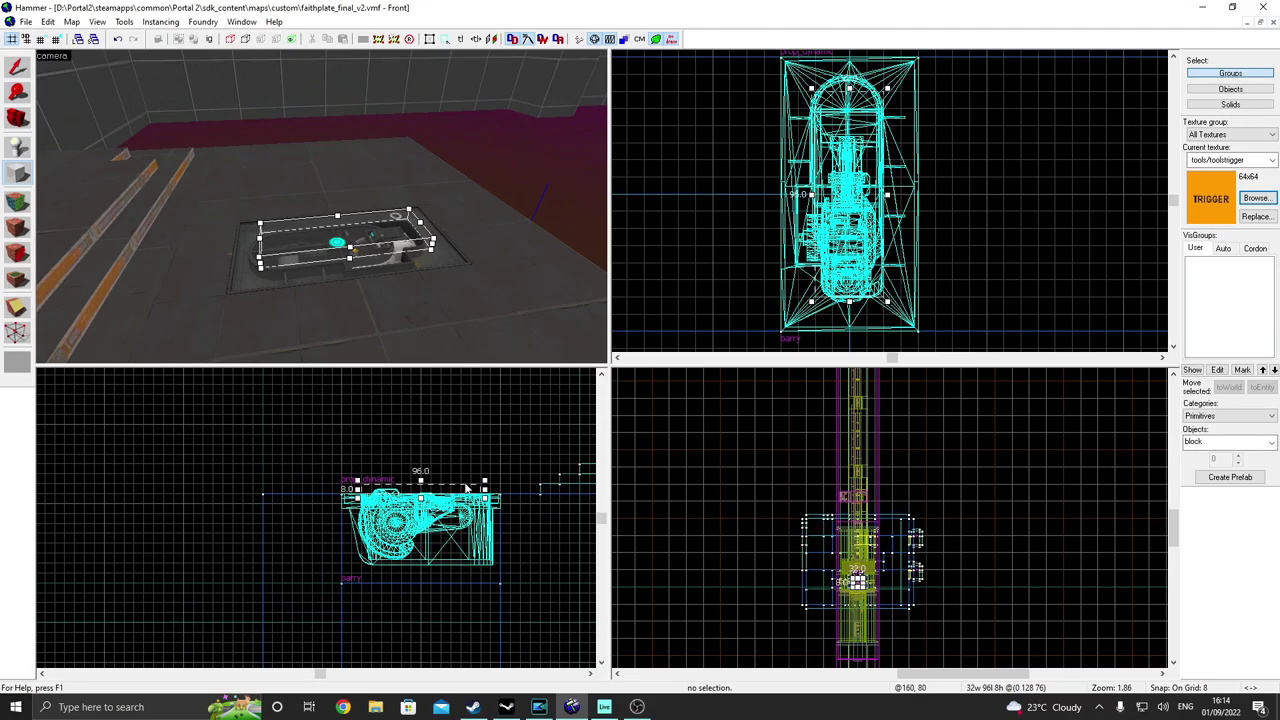
key(Return)
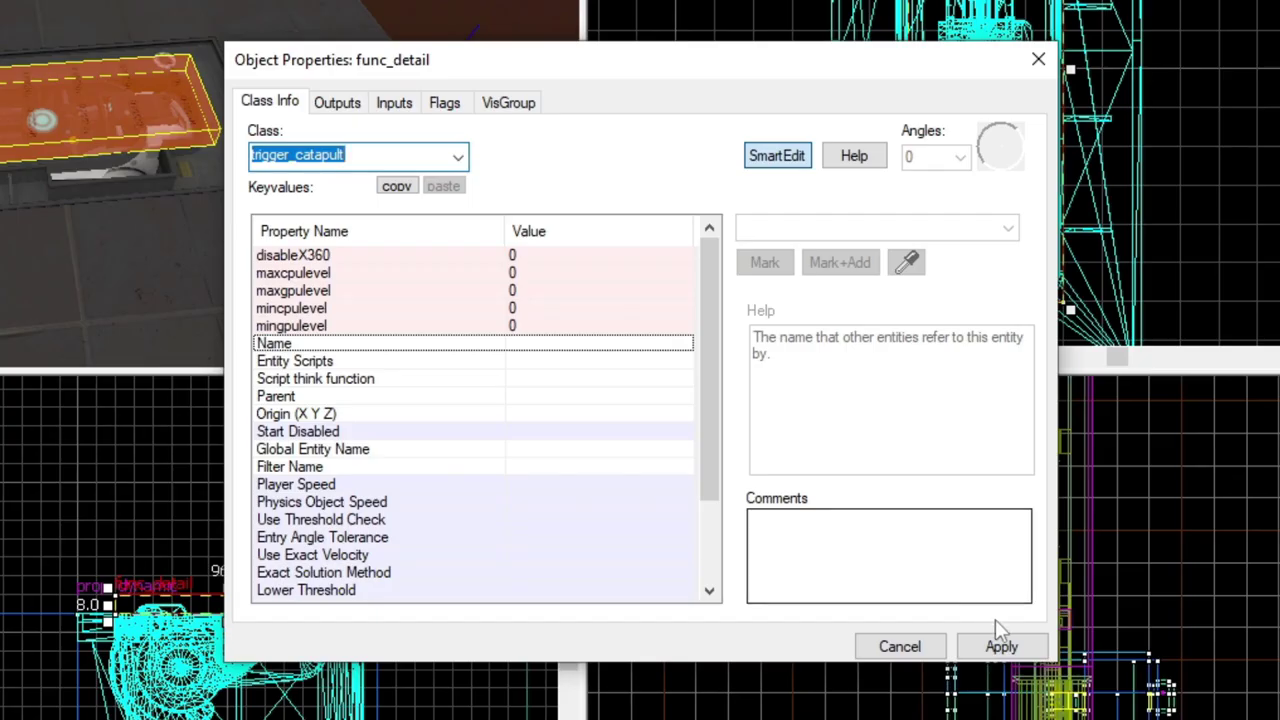
click(1011, 638)
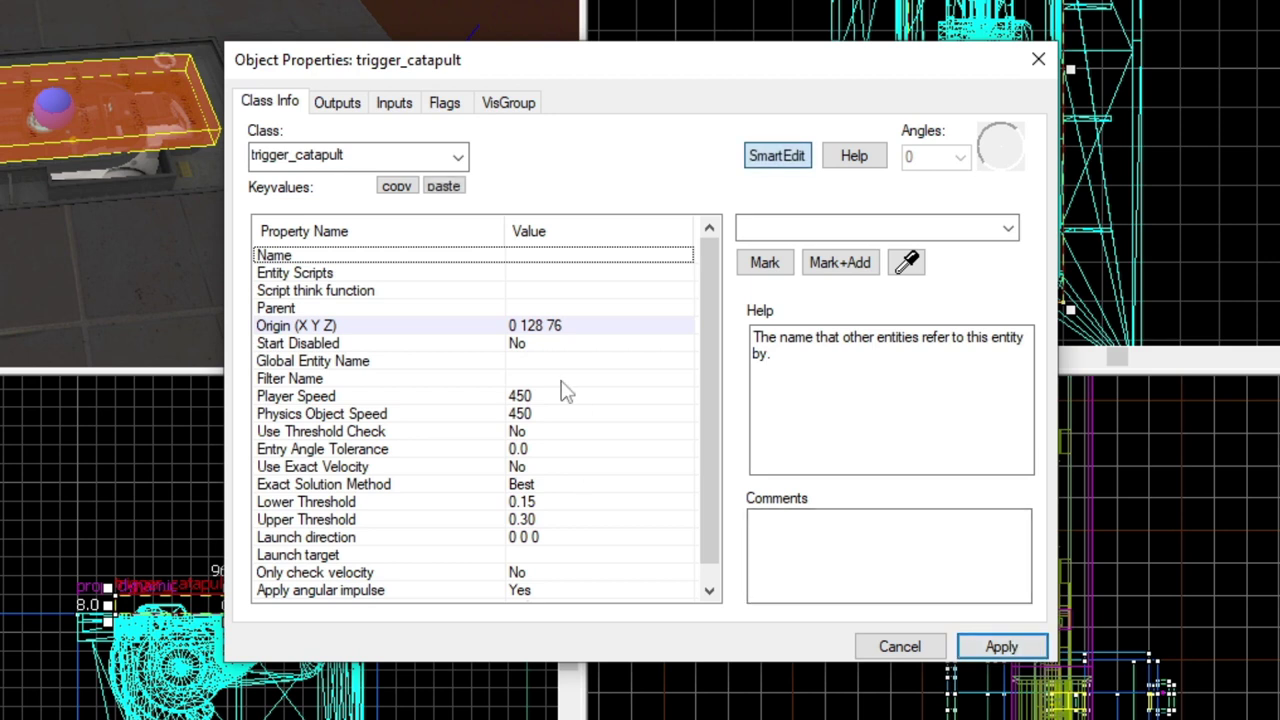
- Set the trigger_catapult's launch direction to -45 0 0, player speed to 500 and physics object speed to 650
scroll(470, 365, down, 1)
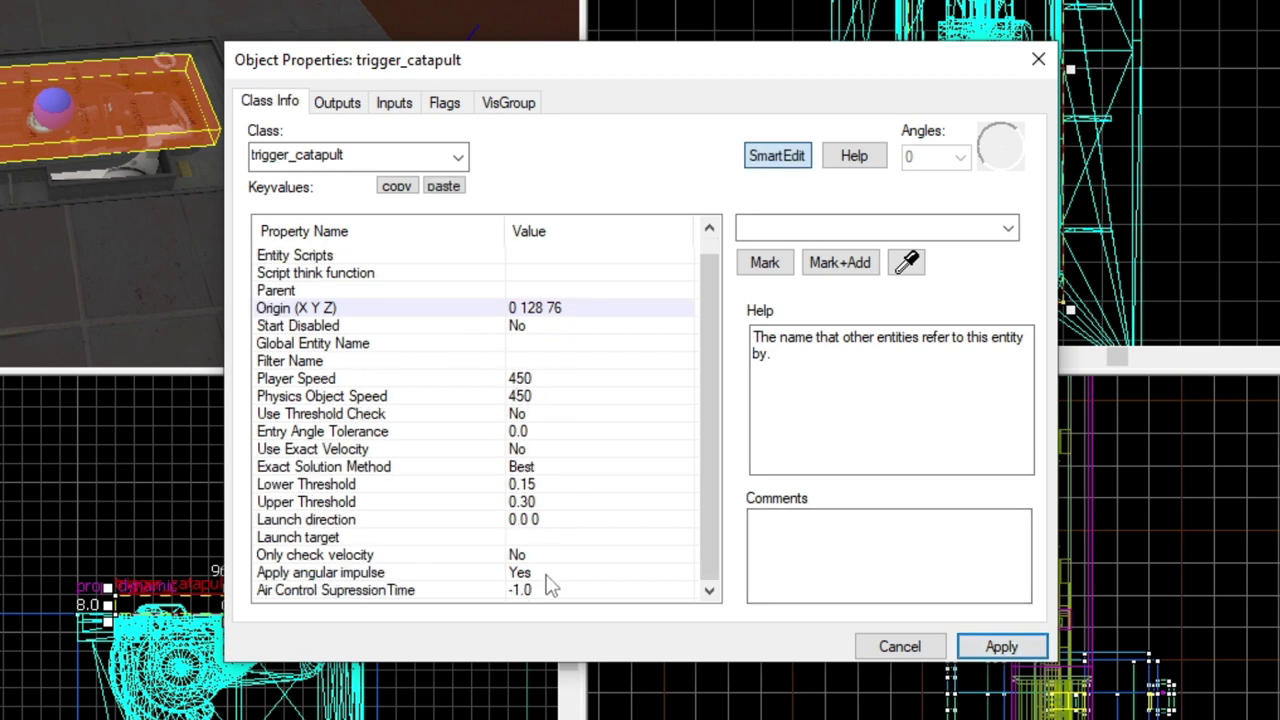
click(520, 519)
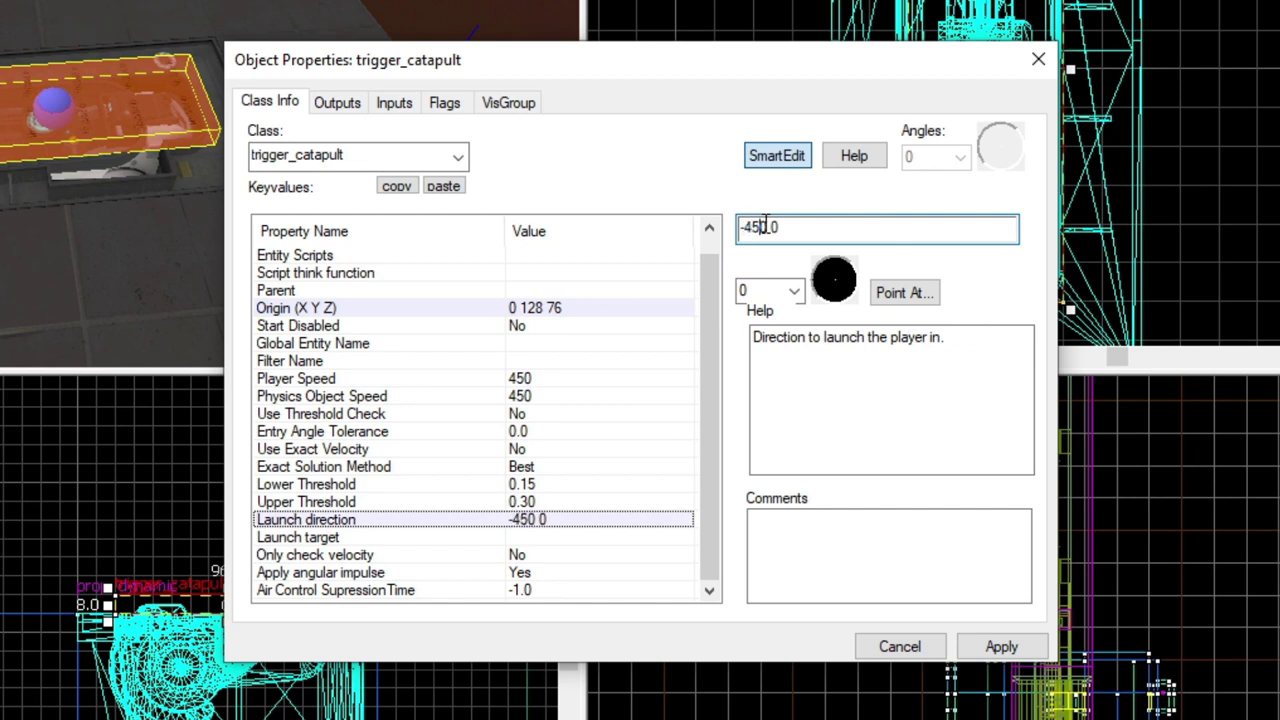
click(1022, 658)
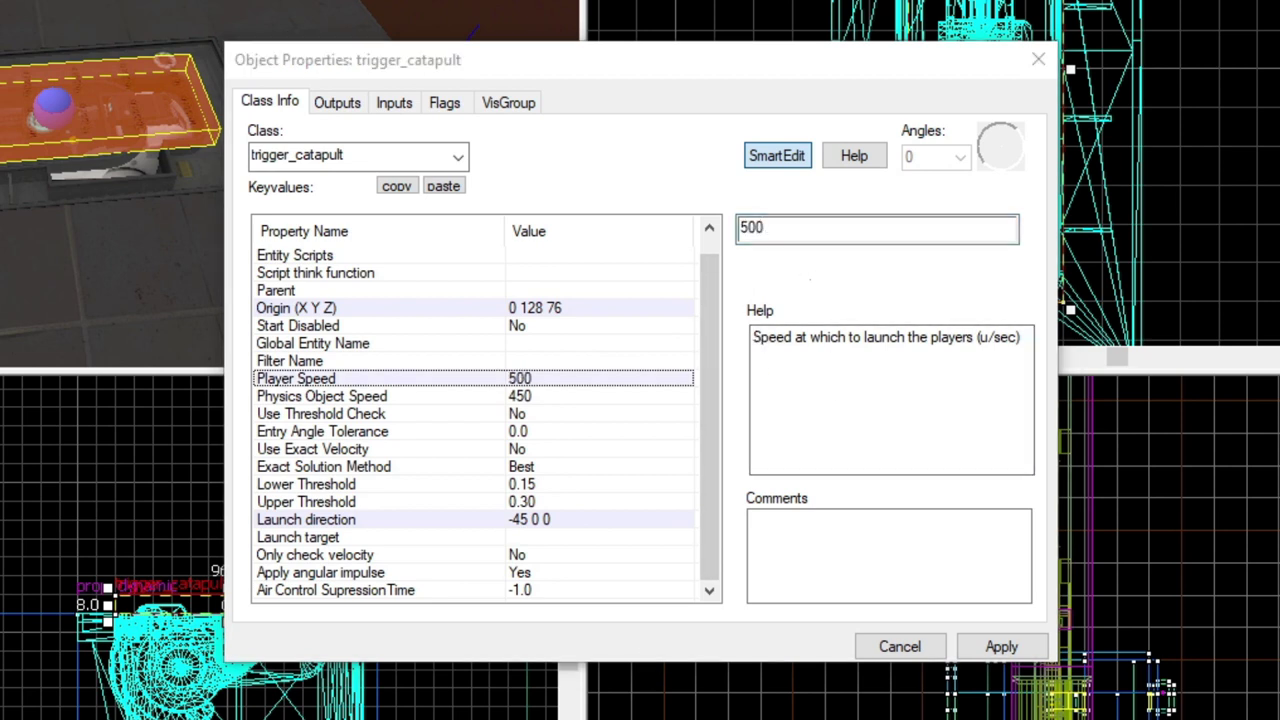
key(Down)
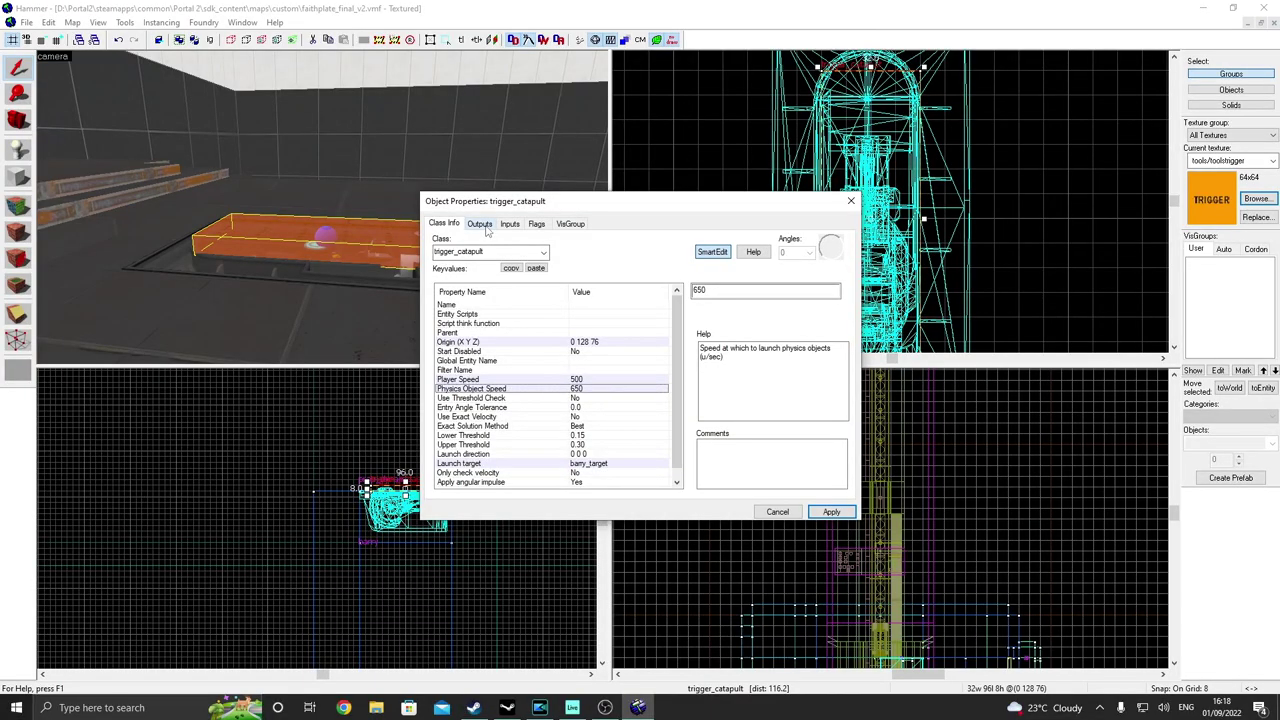
- Add an OnCatapulted output to the trigger that sends SetAnimation to barry with the parameter override angled
click(484, 226)
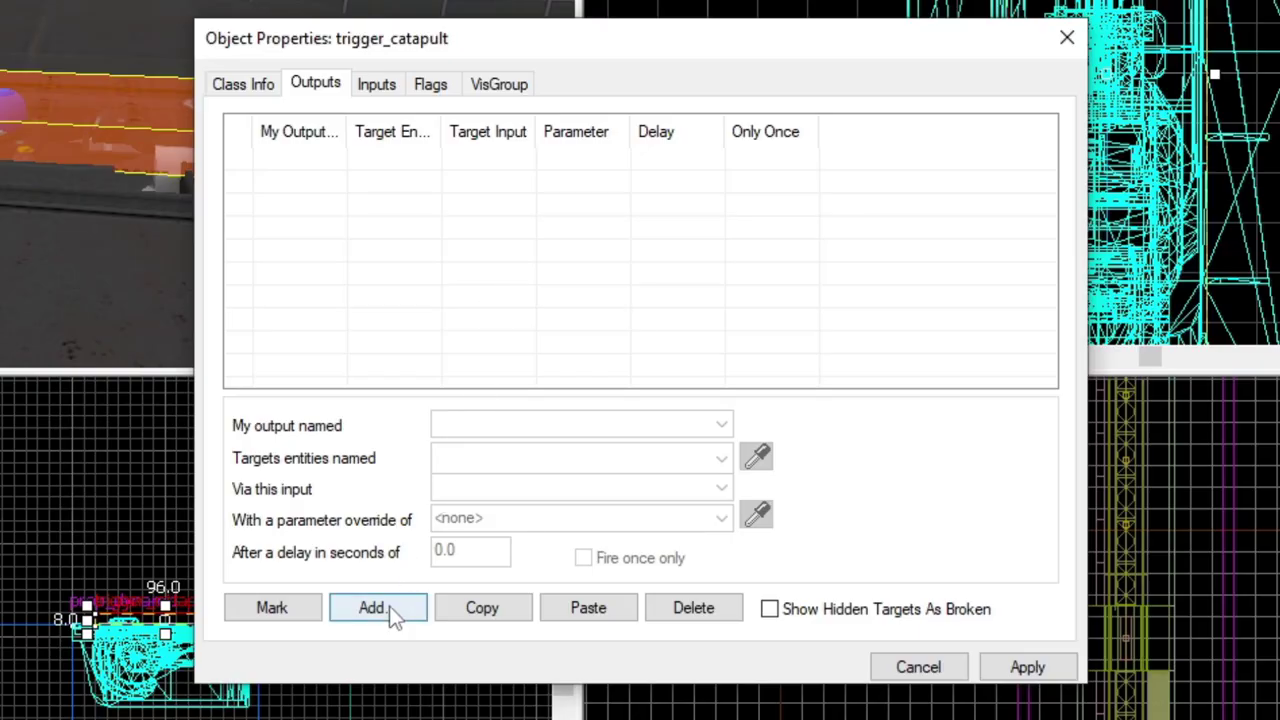
click(390, 610)
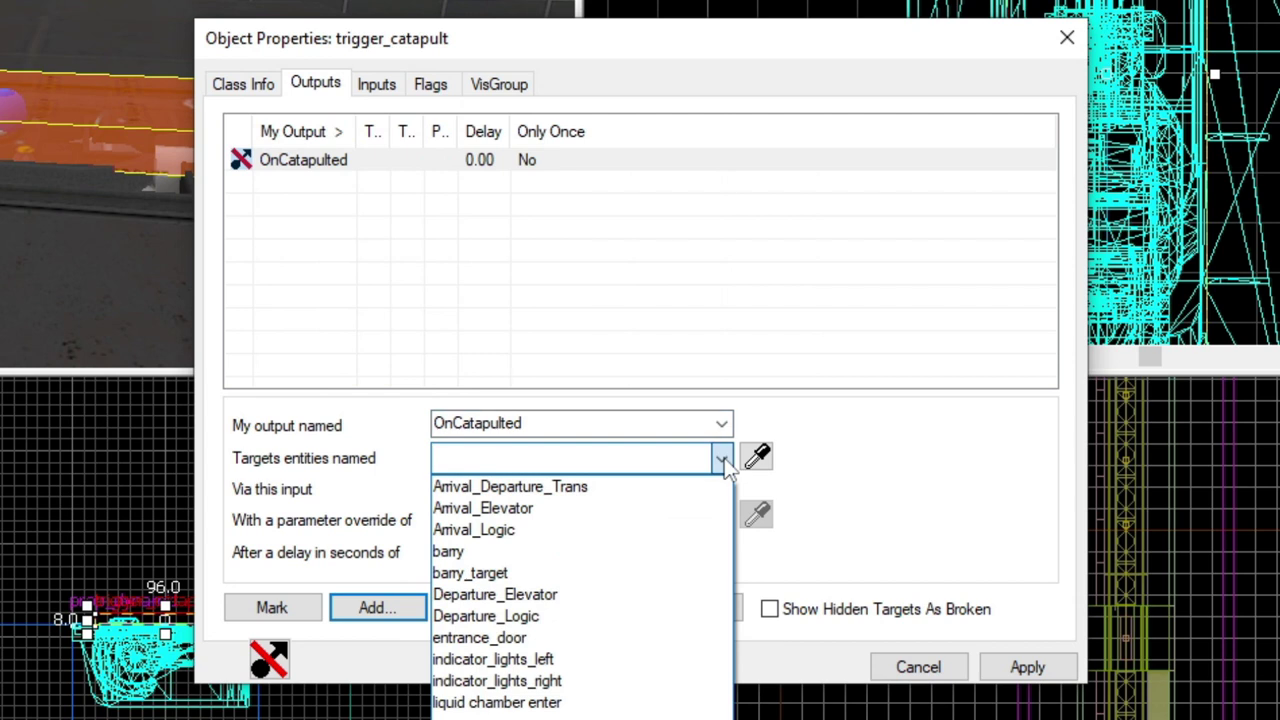
click(590, 553)
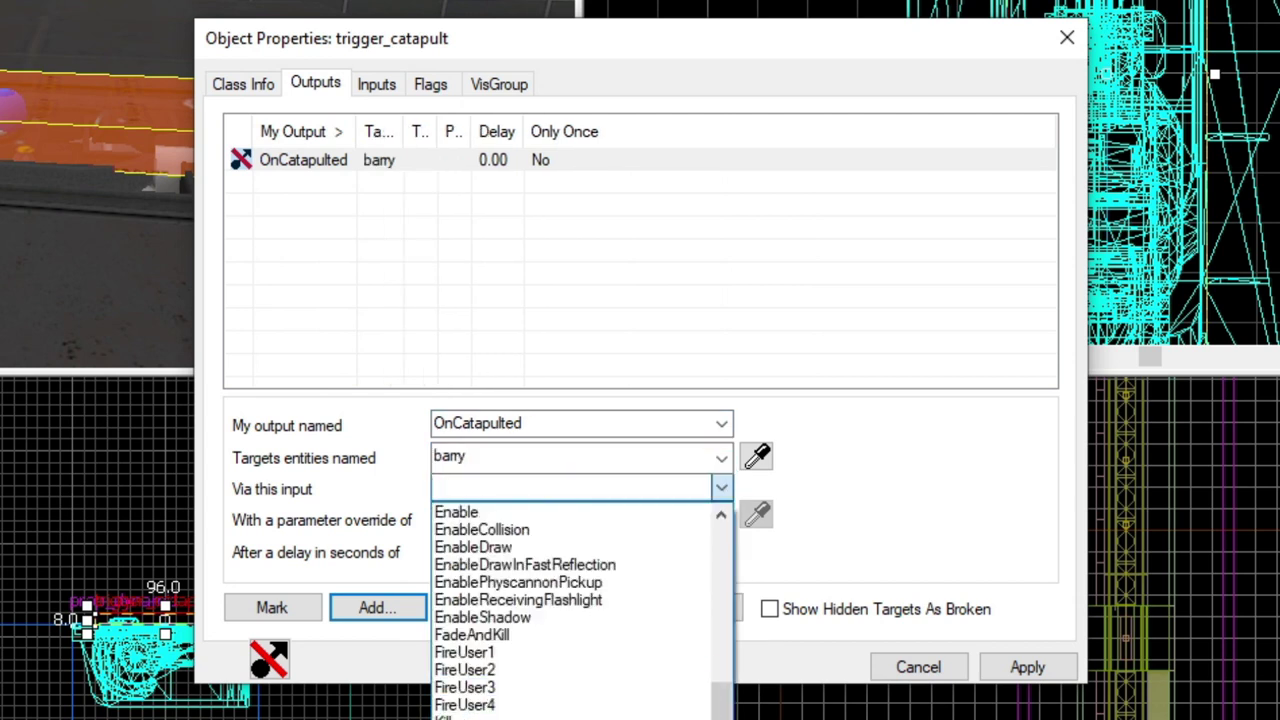
click(582, 715)
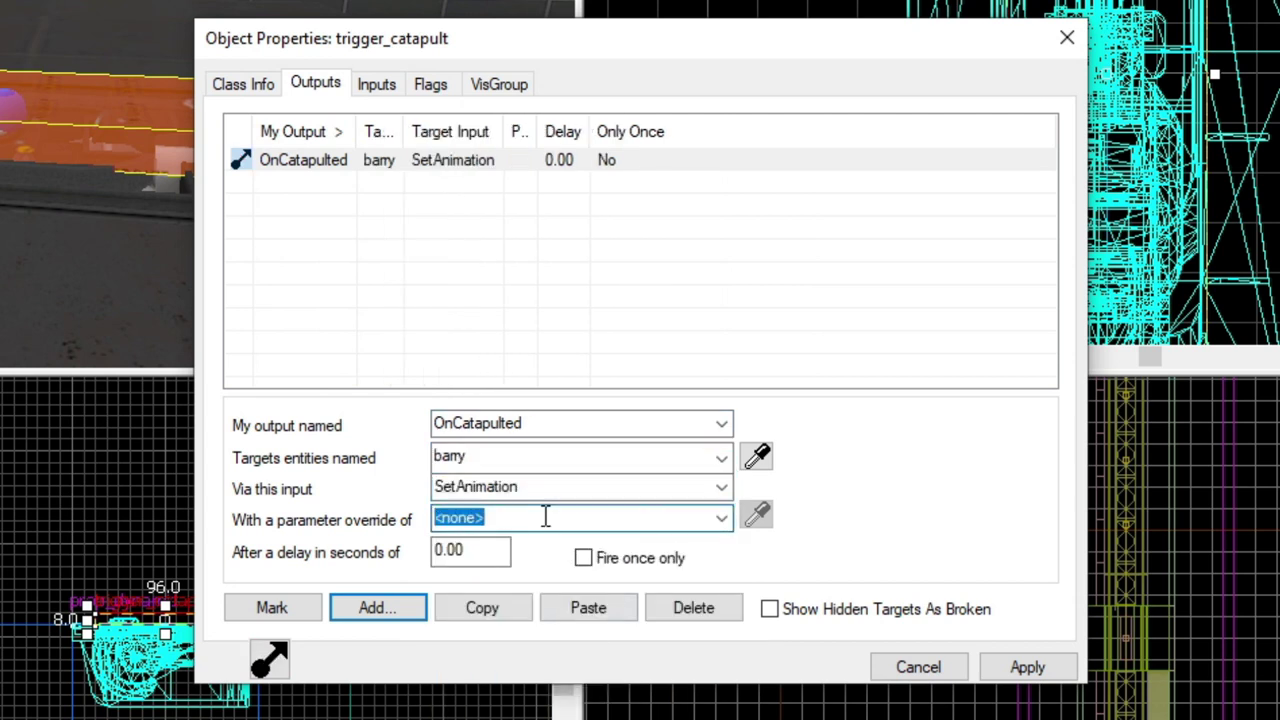
text(ang)
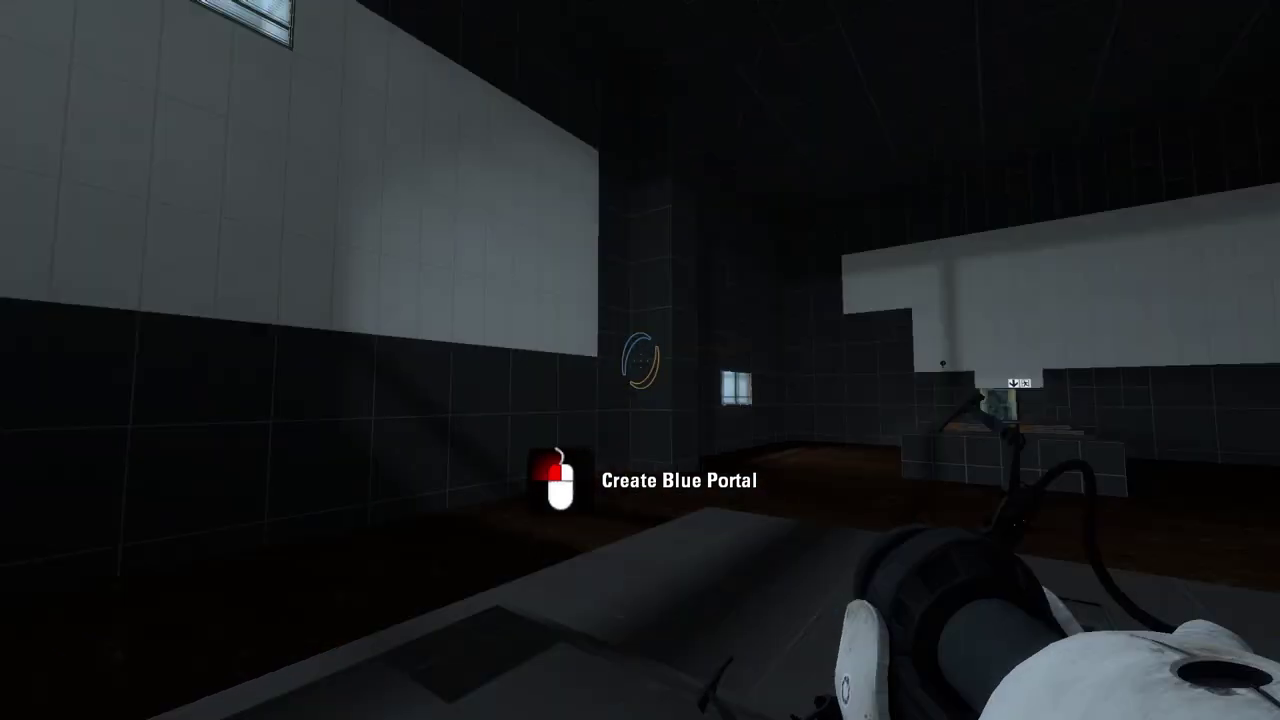
- Switch to Portal 2 and walk forward in the chamber to test the map
key(w)
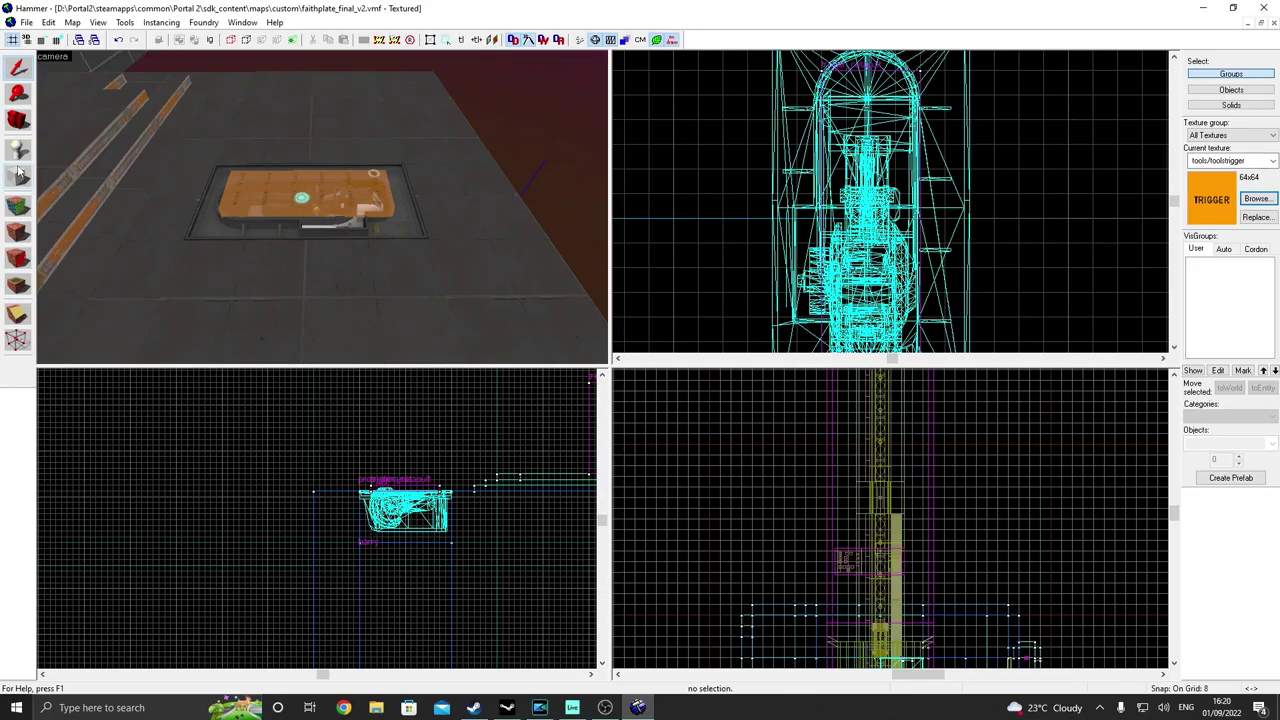
- Place a new entity beside the faith plate and set its class to ambient_generic
click(296, 323)
key(shift+s)
key(alt+Return)
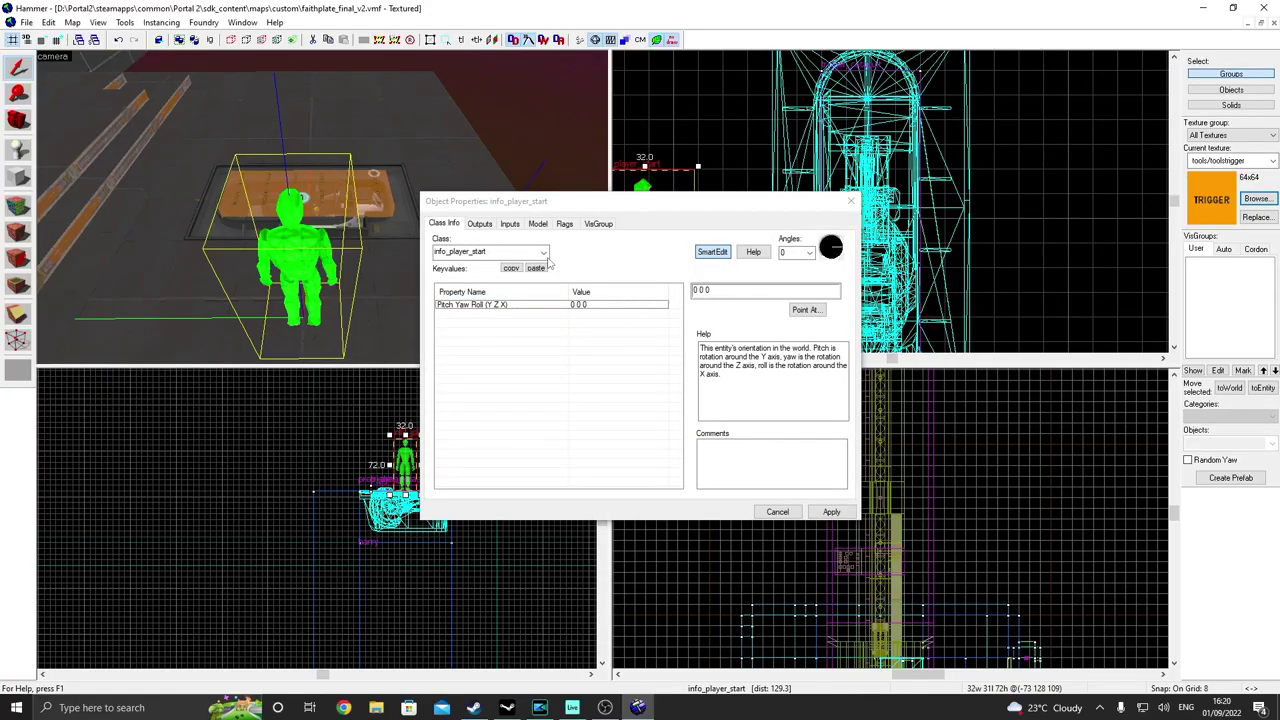
click(543, 252)
text(ambie)
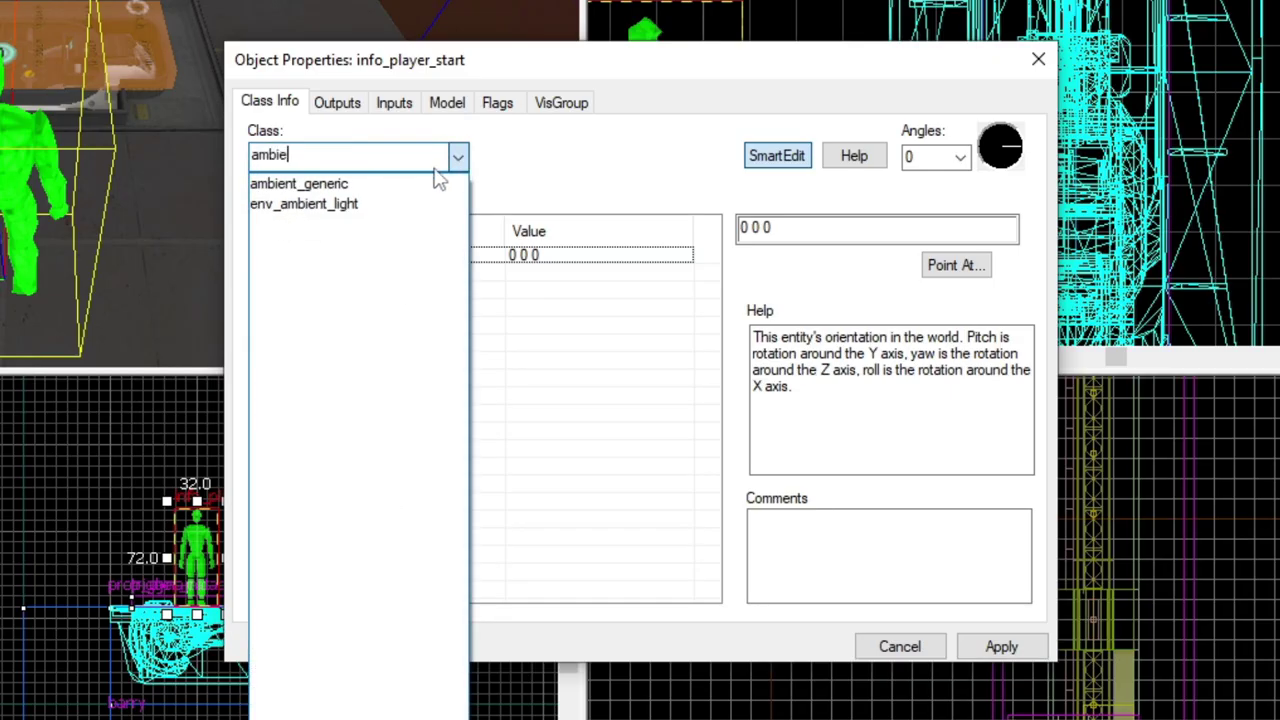
click(425, 185)
- Name the ambient_generic wow_barry_can_speak_now_lolololol, with sound World.CatapultLaunch and maximum audible distance 128
text(wow_barry_can_speak_now_lo)
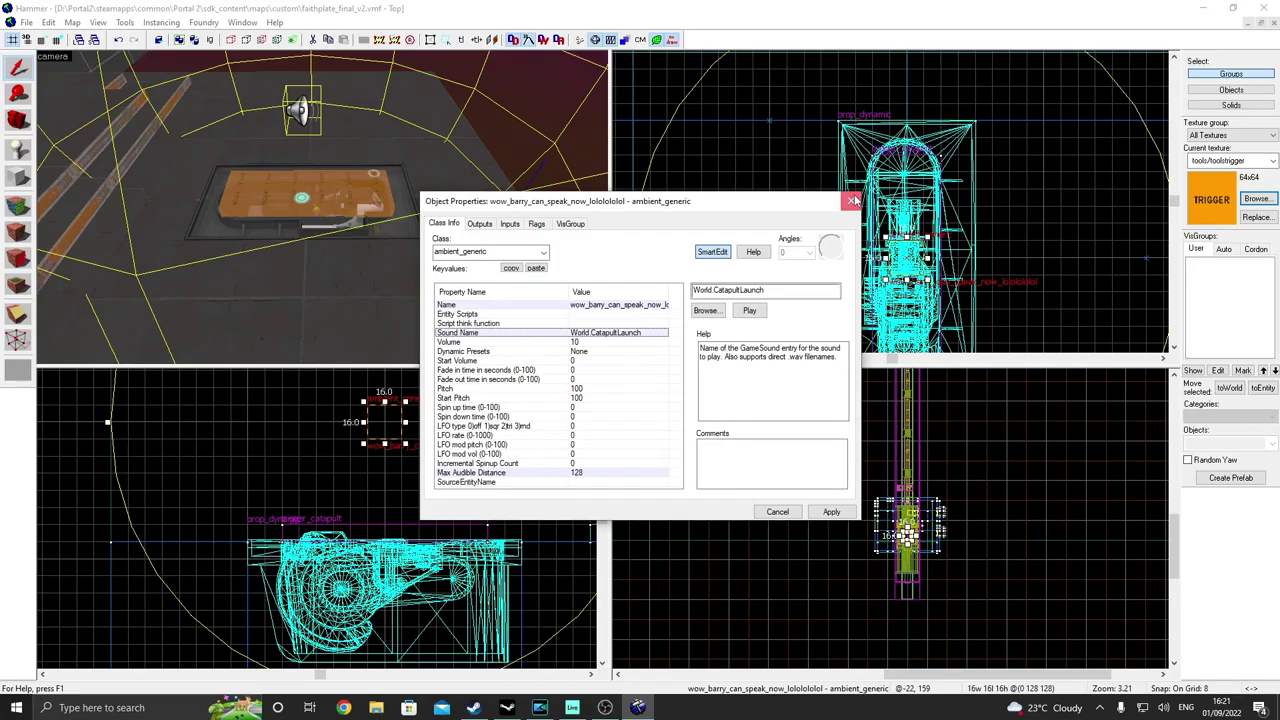
click(851, 200)
- Check the flags and class properties of the ambient_generic above the faith plate
double_click(305, 112)
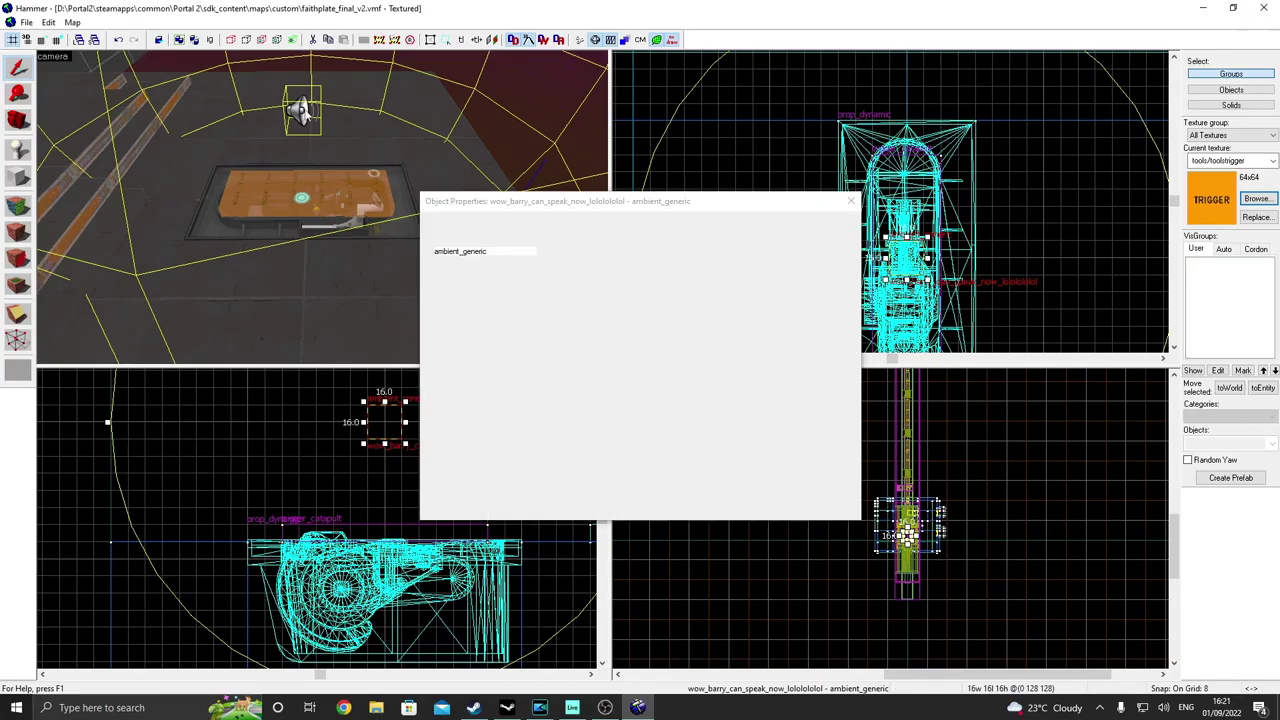
click(537, 224)
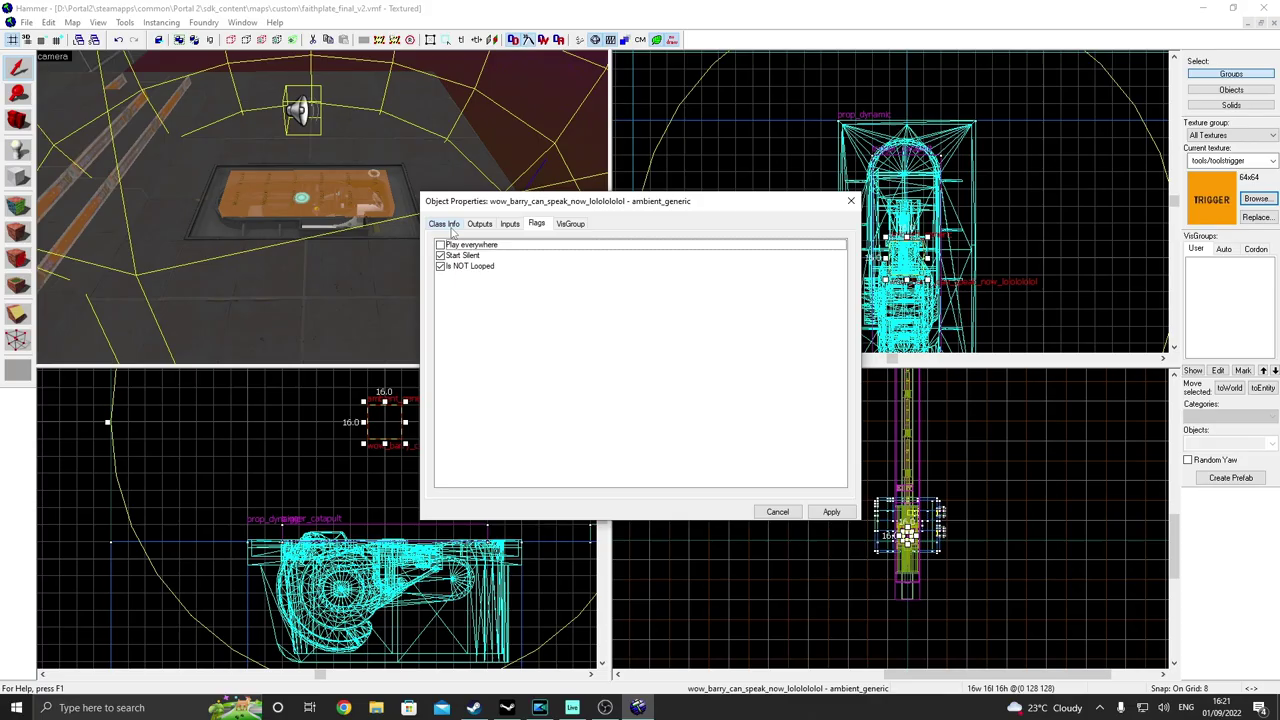
click(444, 224)
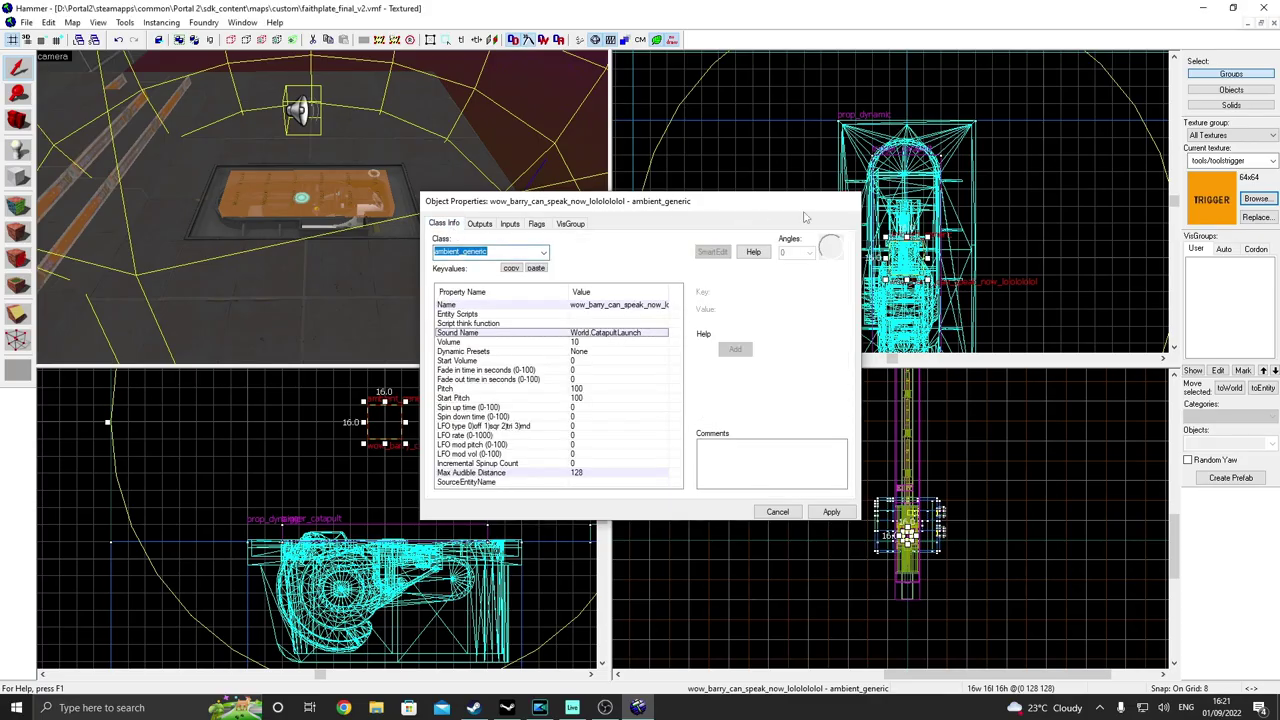
key(Escape)
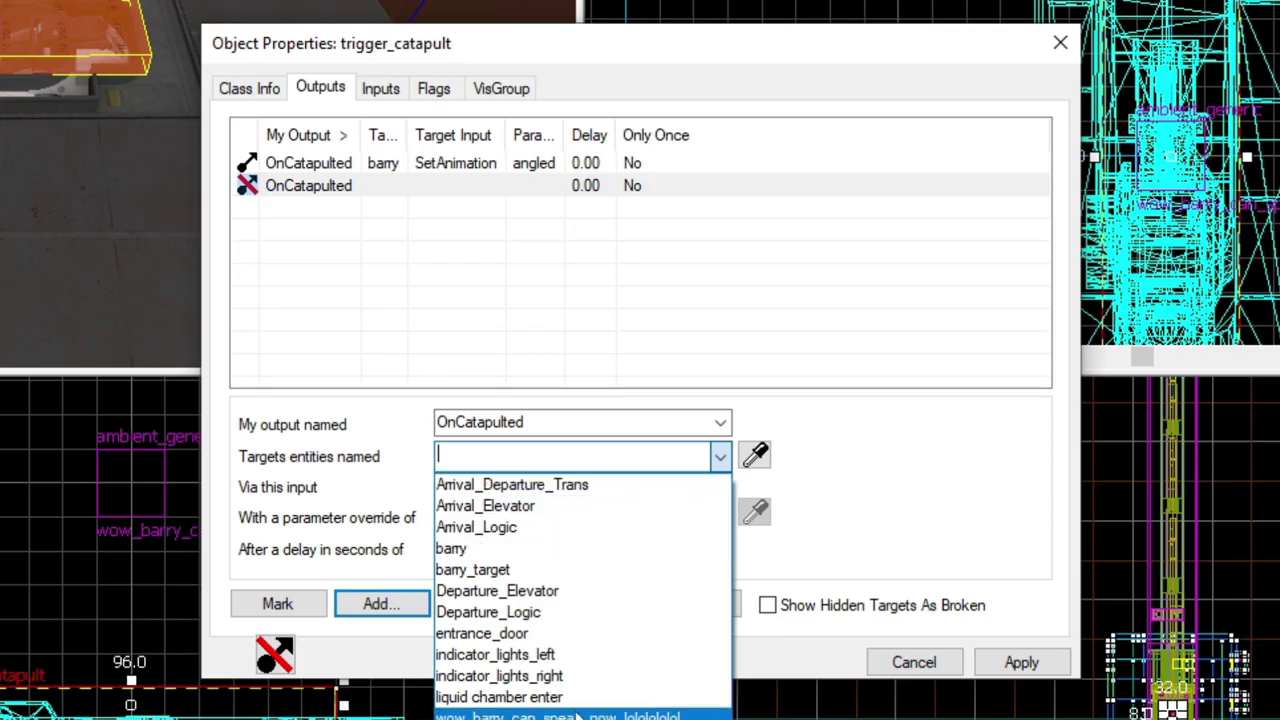
- Complete the catapult trigger's second OnCatapulted output with target wow_barry_can_speak_now_lolololol and input PlaySound
click(570, 709)
click(600, 486)
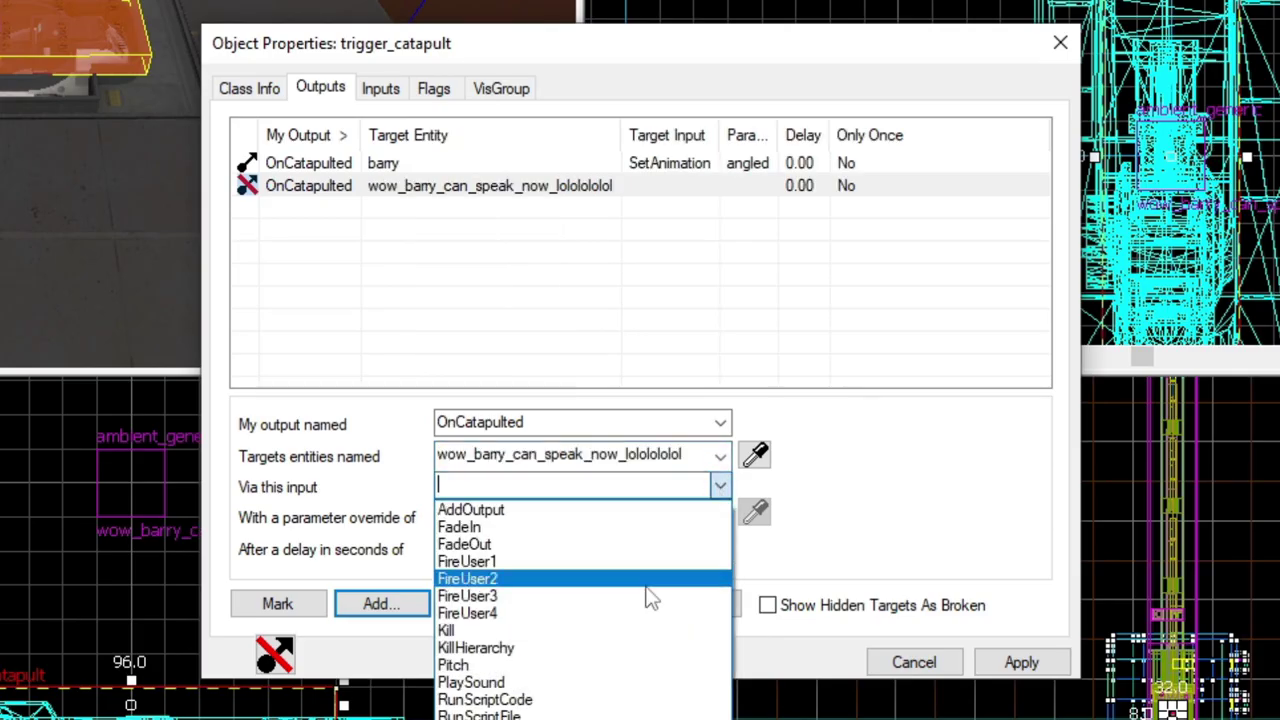
click(550, 682)
click(400, 162)
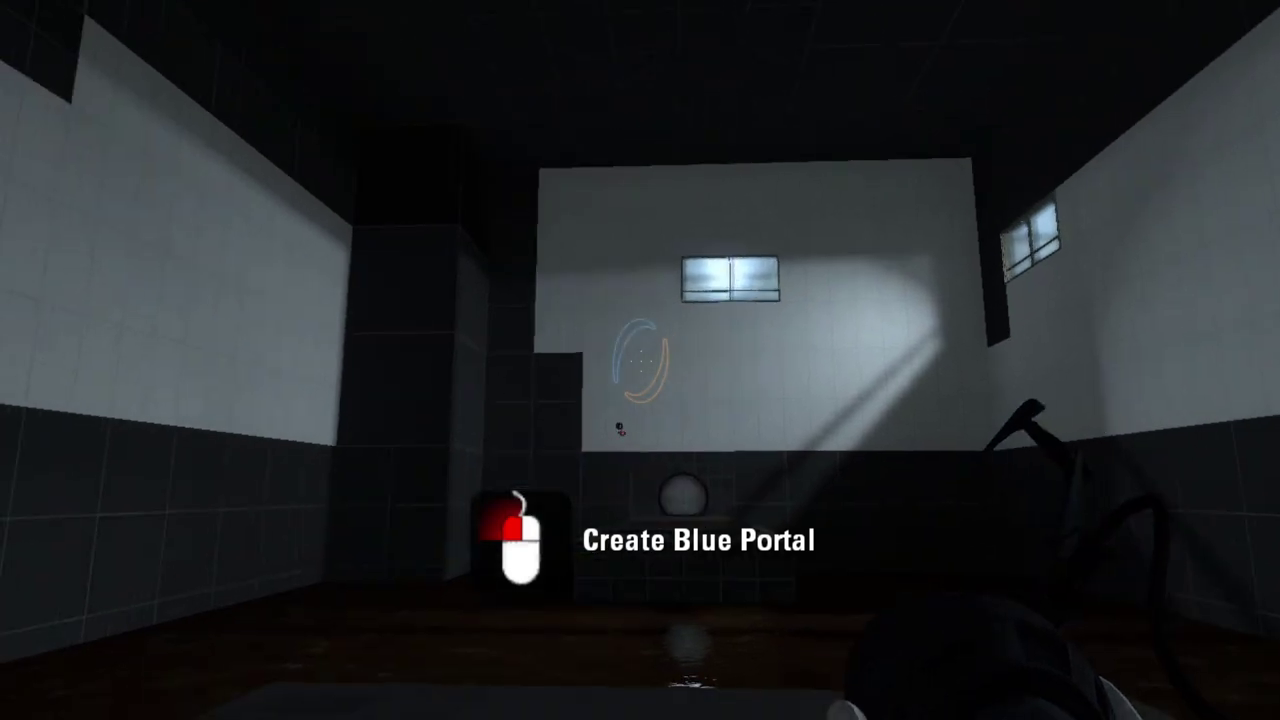
- Test the map in Portal 2 and fire both portals at the white wall in the chamber
click(640, 358)
right_click(640, 358)
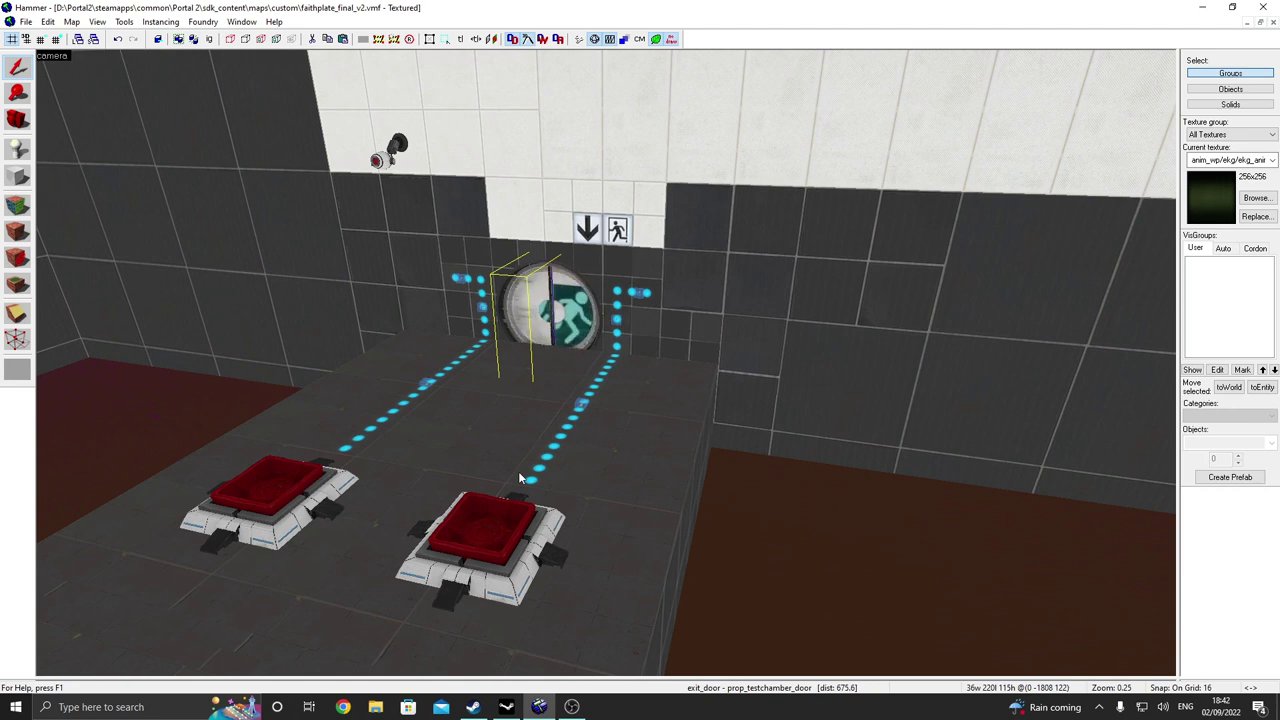
- Examine the two indicator light groups, the floor buttons and the exit door by selecting them in turn
click(586, 409)
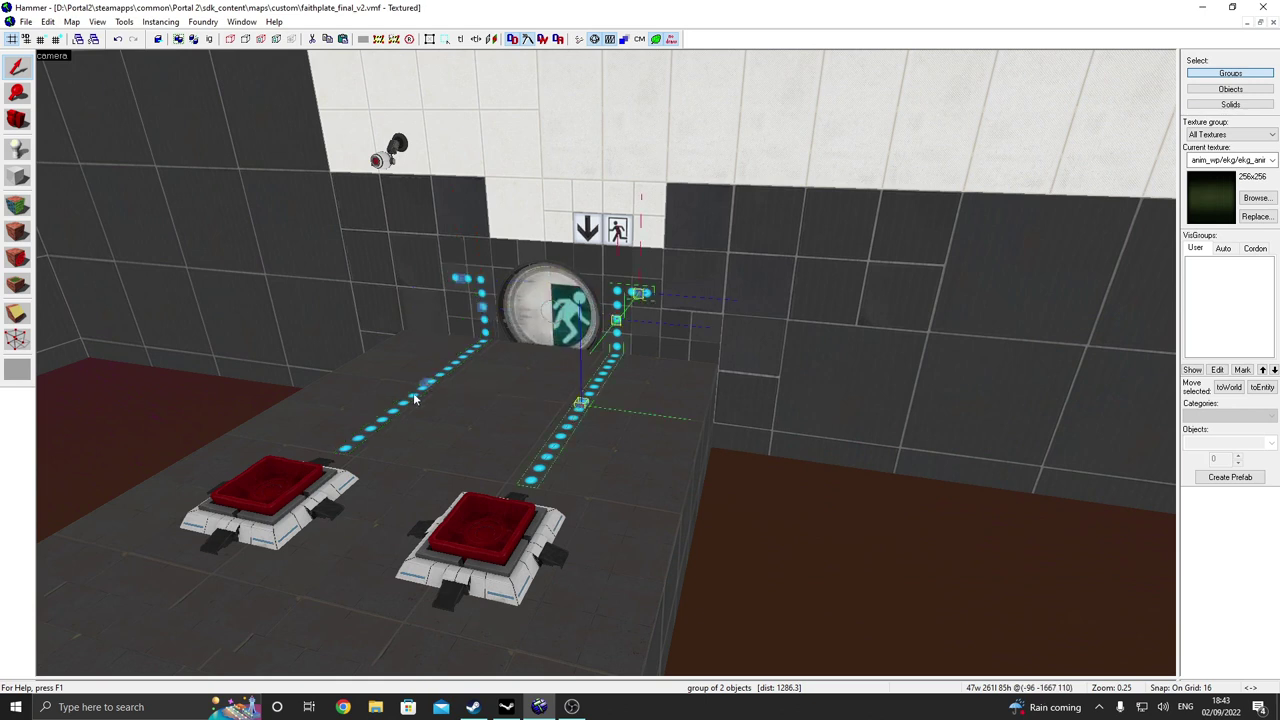
key(z)
key(w)
key(z)
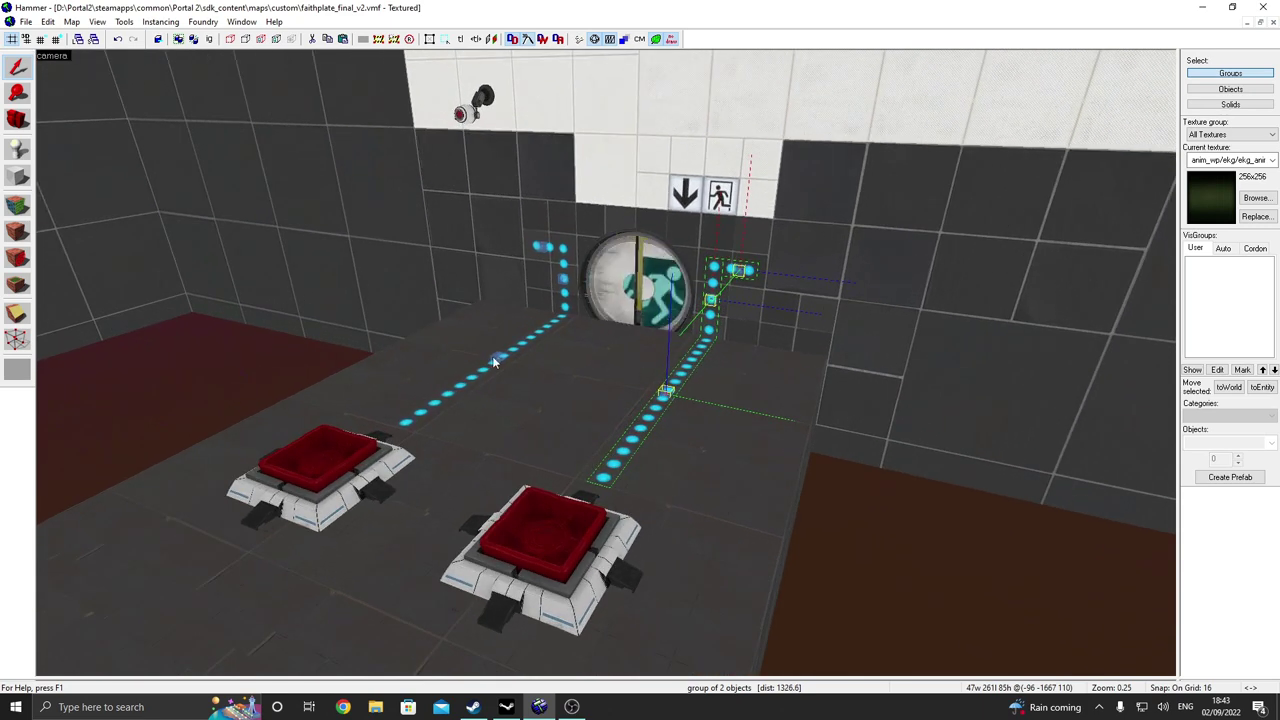
click(494, 356)
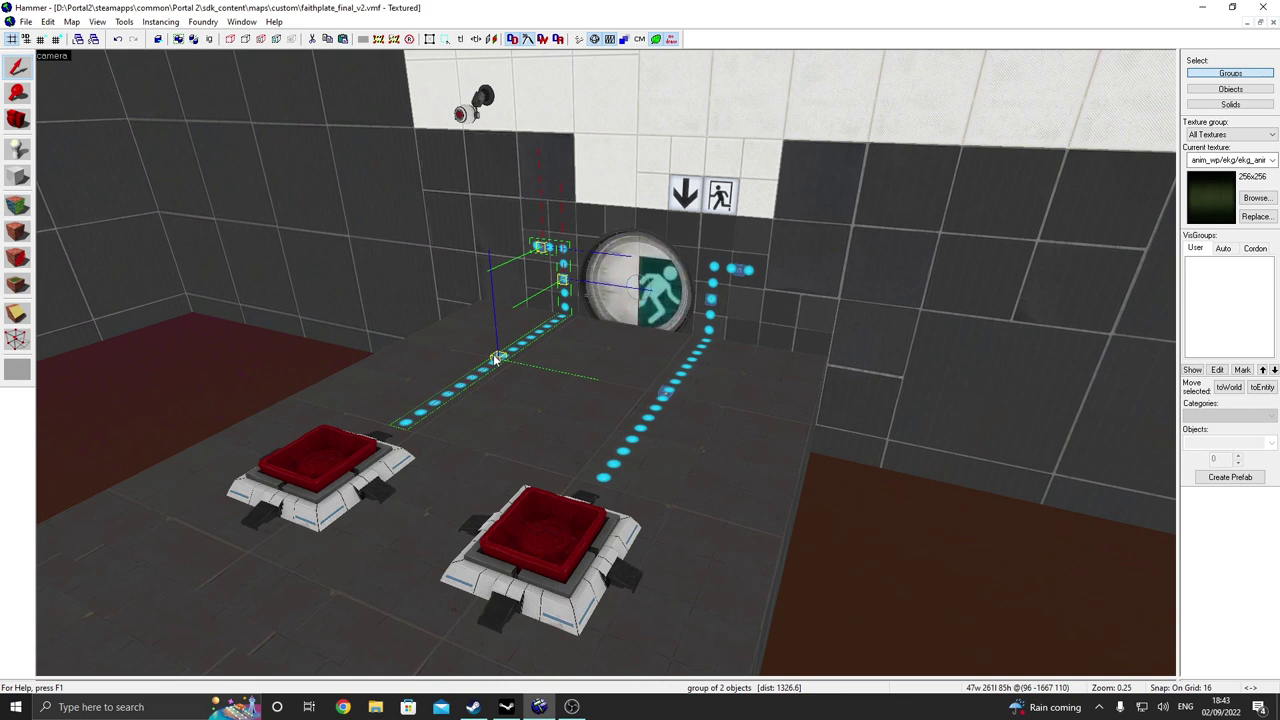
click(312, 455)
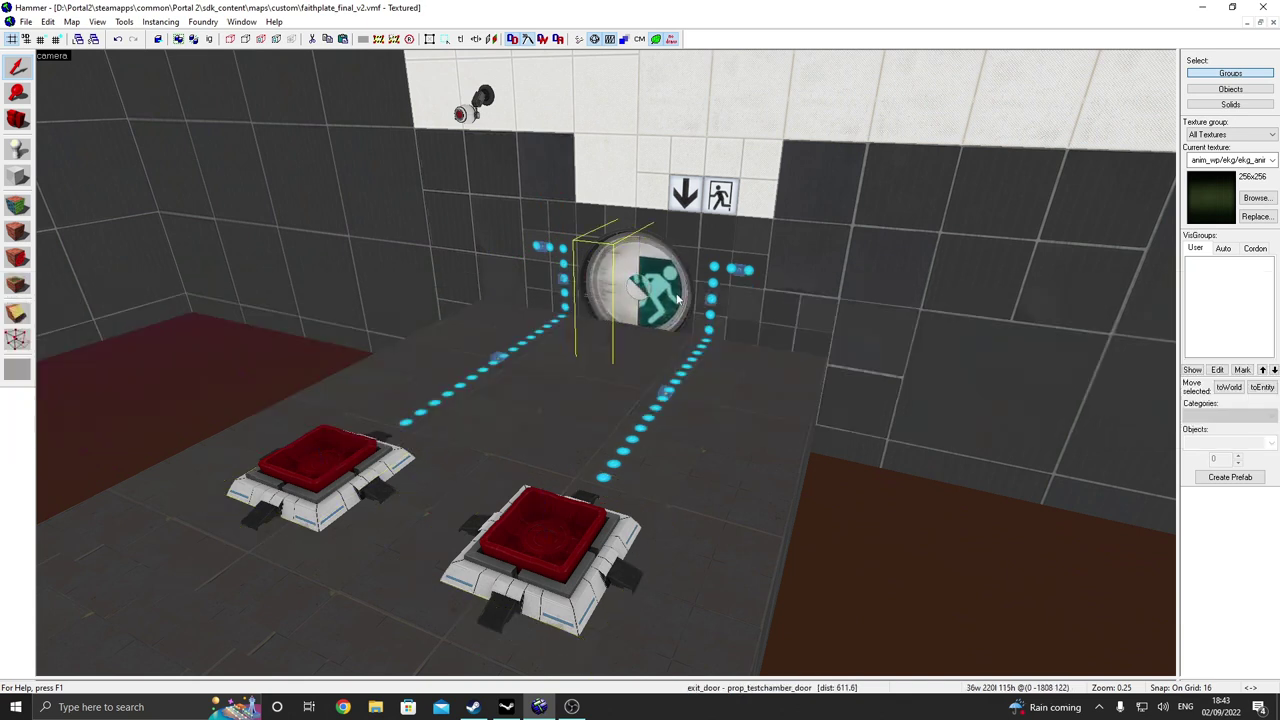
click(560, 520)
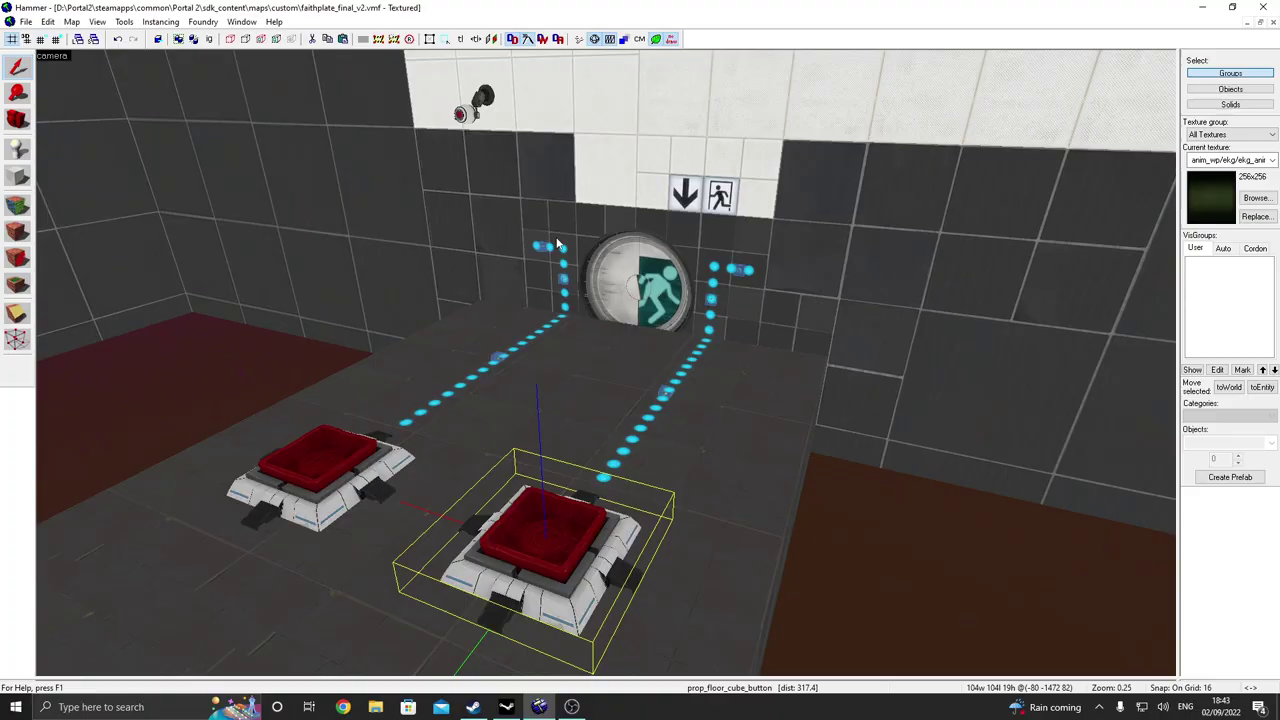
click(623, 222)
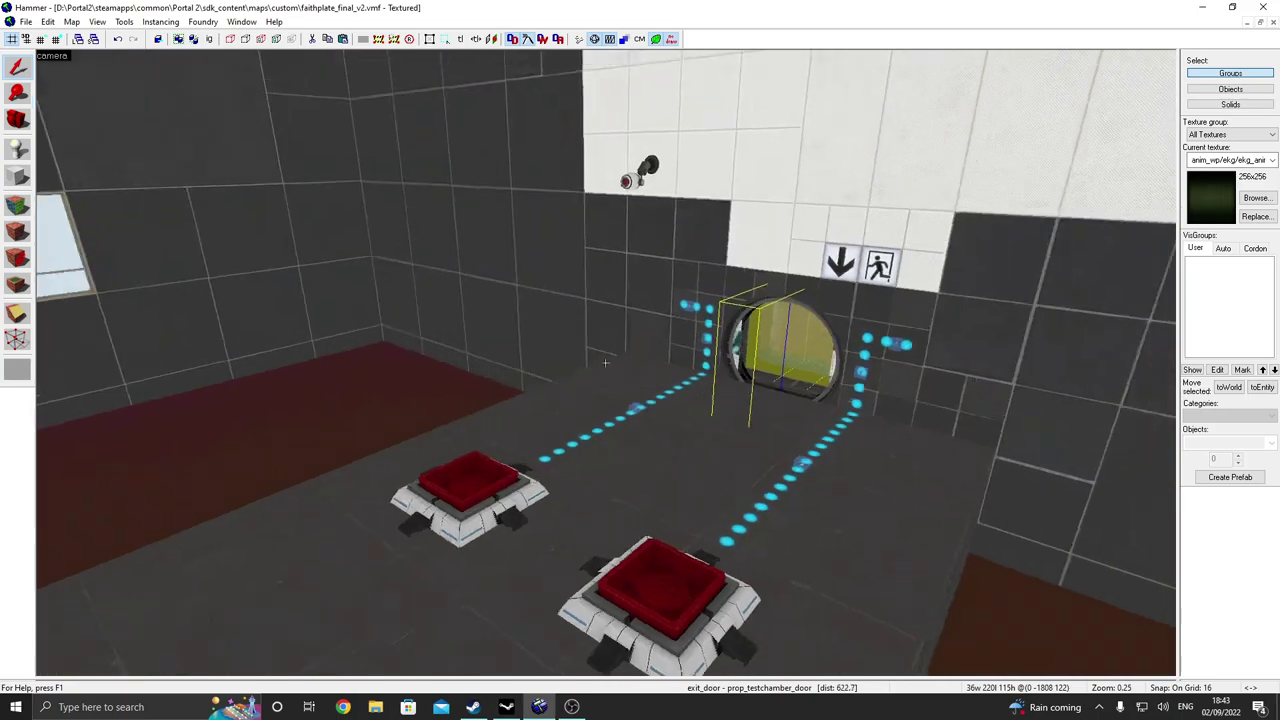
- Review the two weighted cubes, both floor buttons and the exit area by selecting the matching objects
key(s)
key(z)
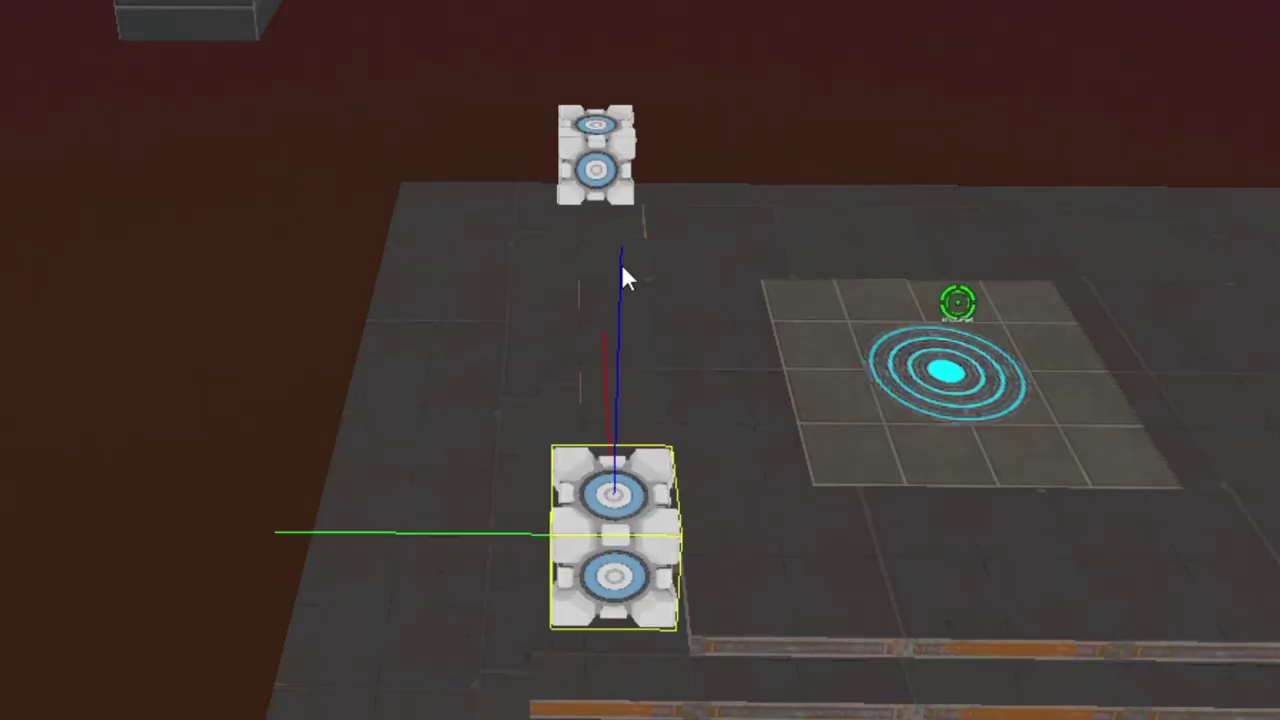
ctrl+click(598, 165)
key(z)
key(z)
click(585, 349)
ctrl+click(445, 305)
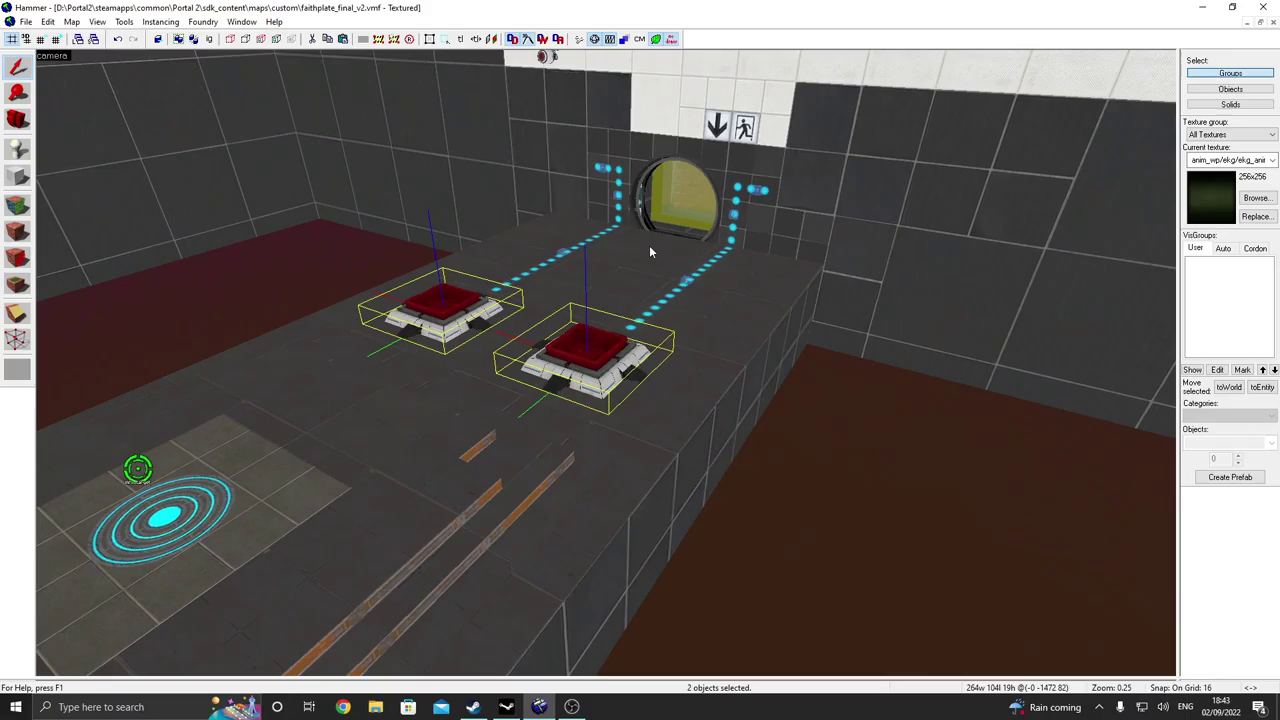
click(707, 219)
- Inspect the left indicator light overlays and check their name in the object properties
click(445, 360)
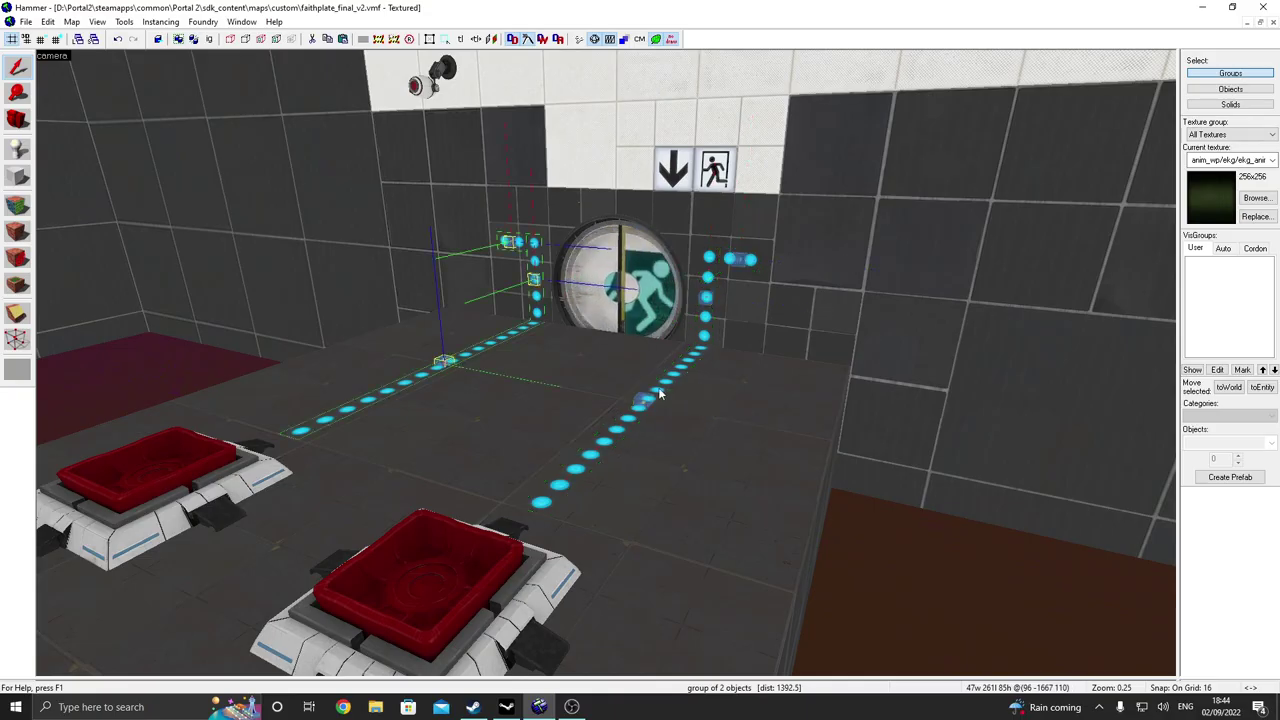
click(445, 363)
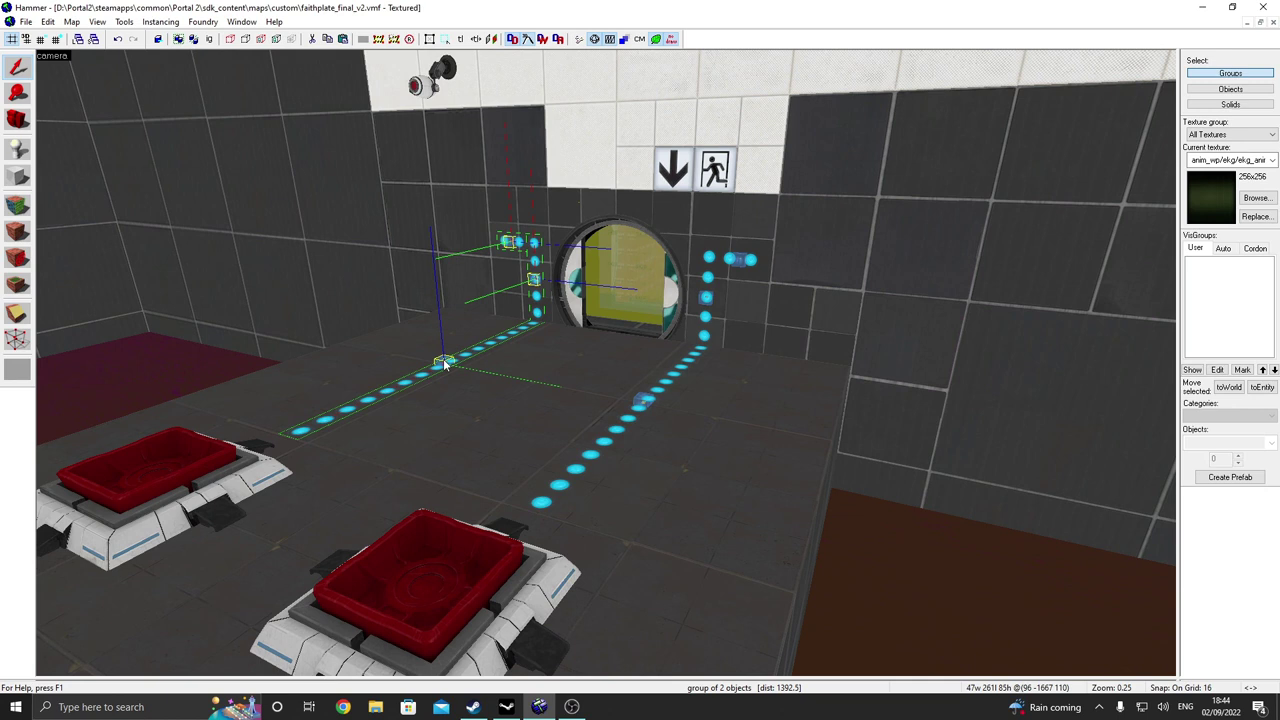
key(z)
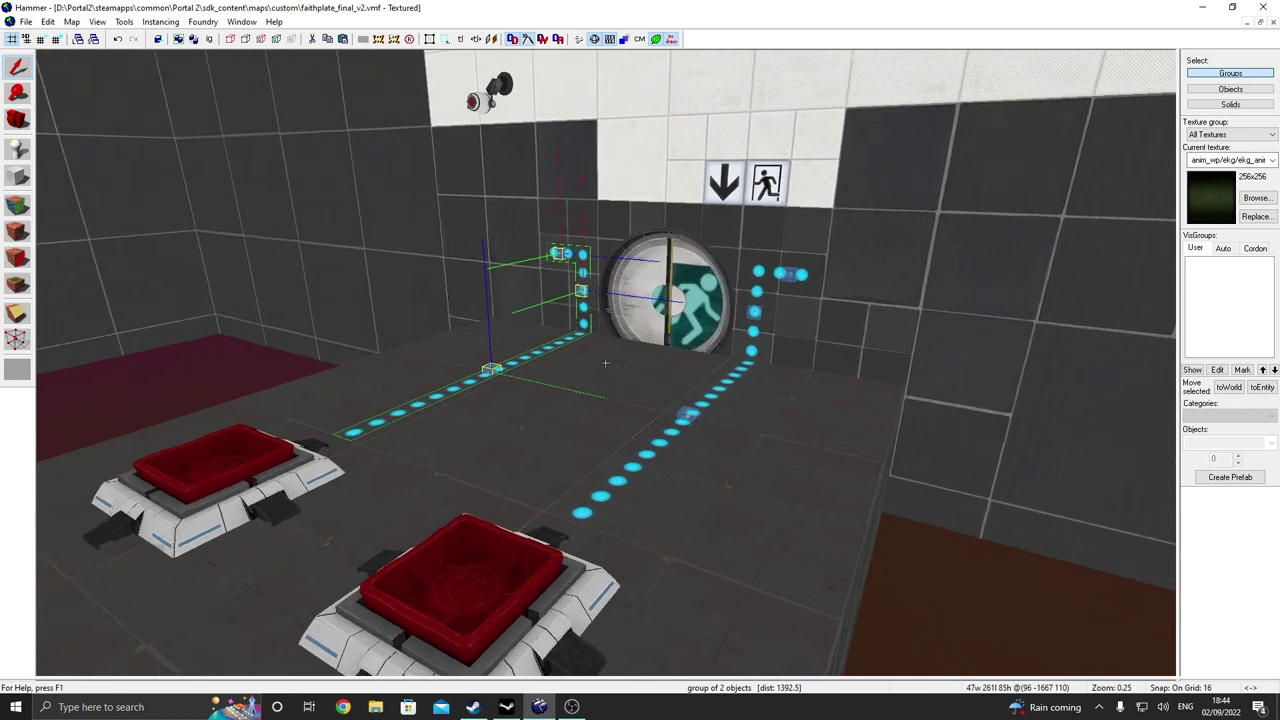
key(w)
key(a)
key(z)
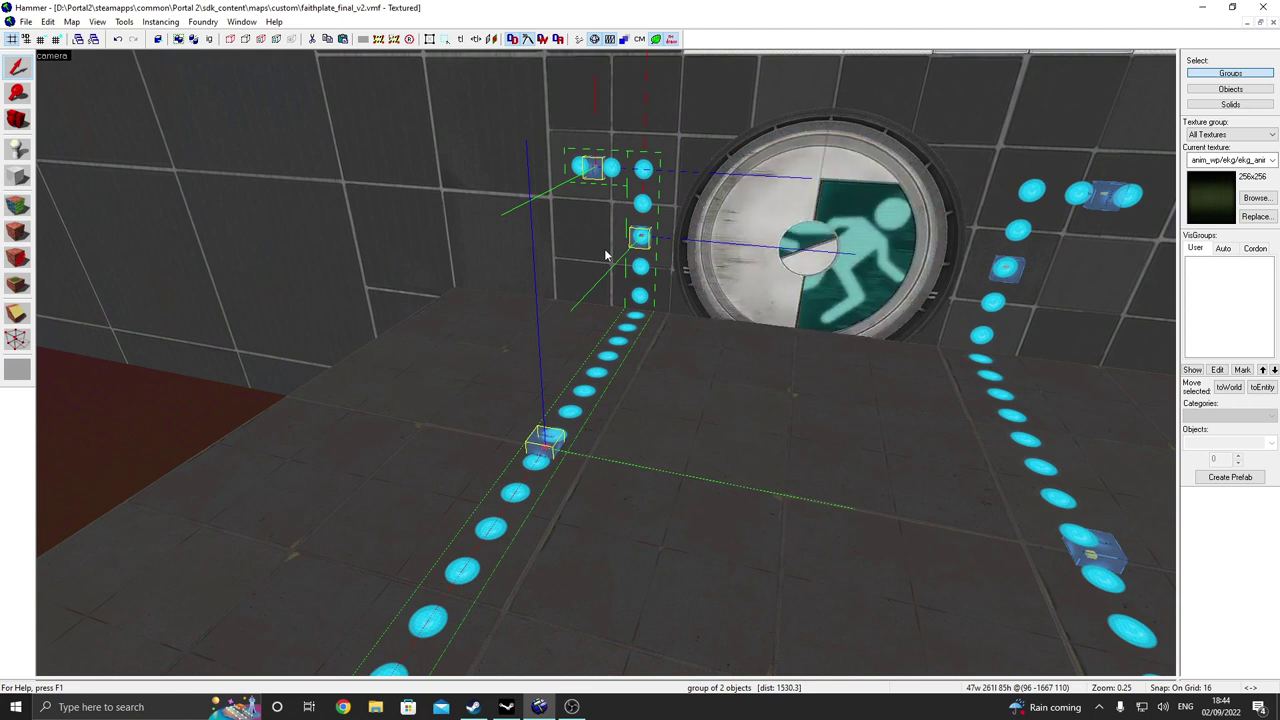
key(z)
key(s)
key(z)
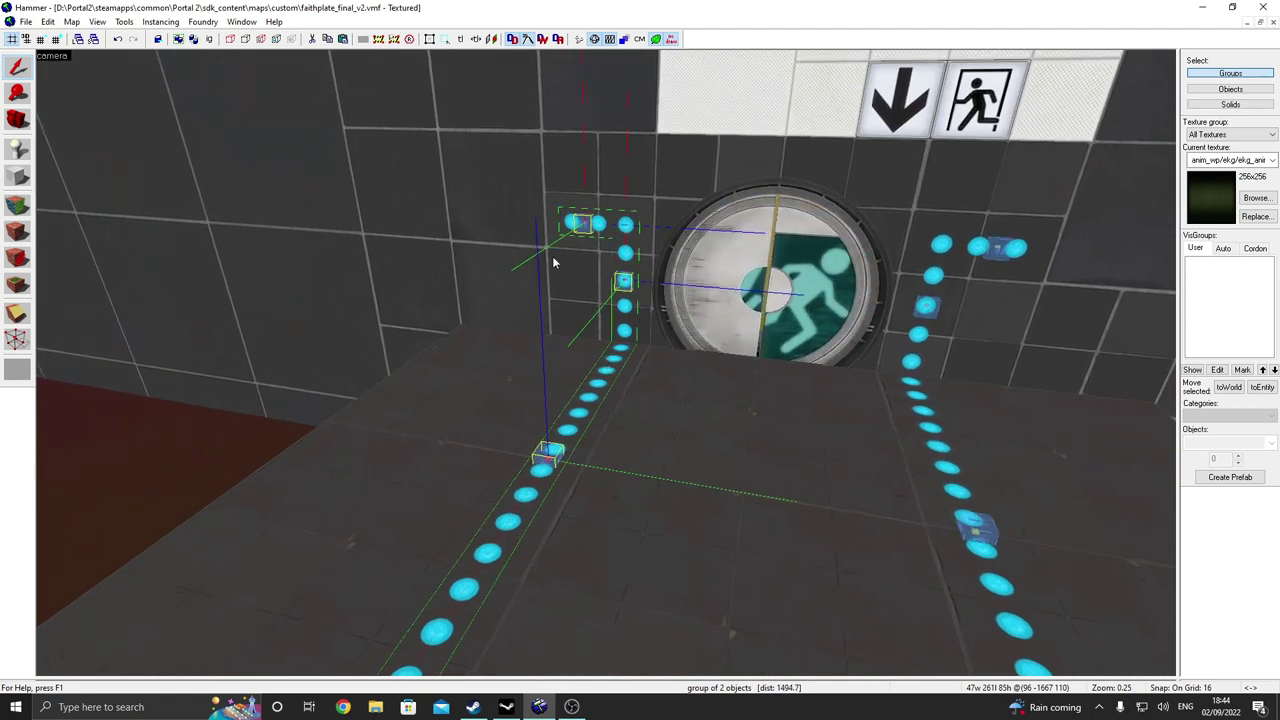
double_click(548, 460)
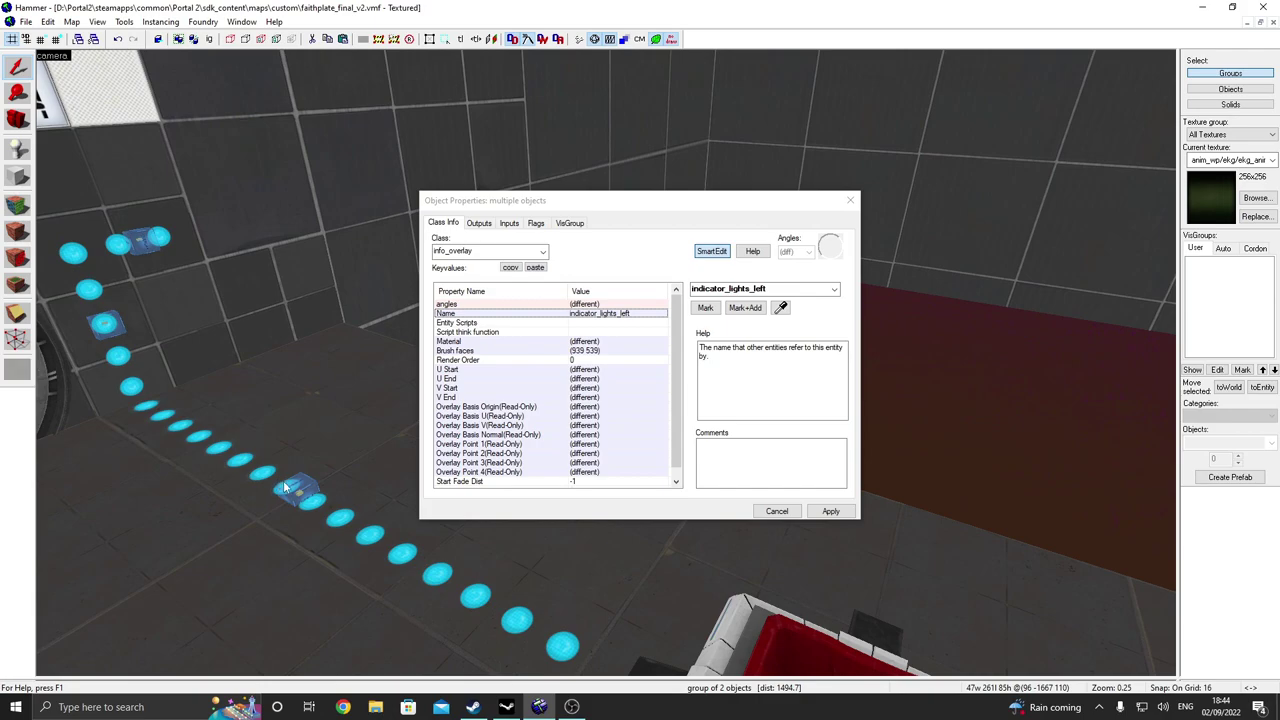
scroll(284, 487, down, 2)
click(357, 411)
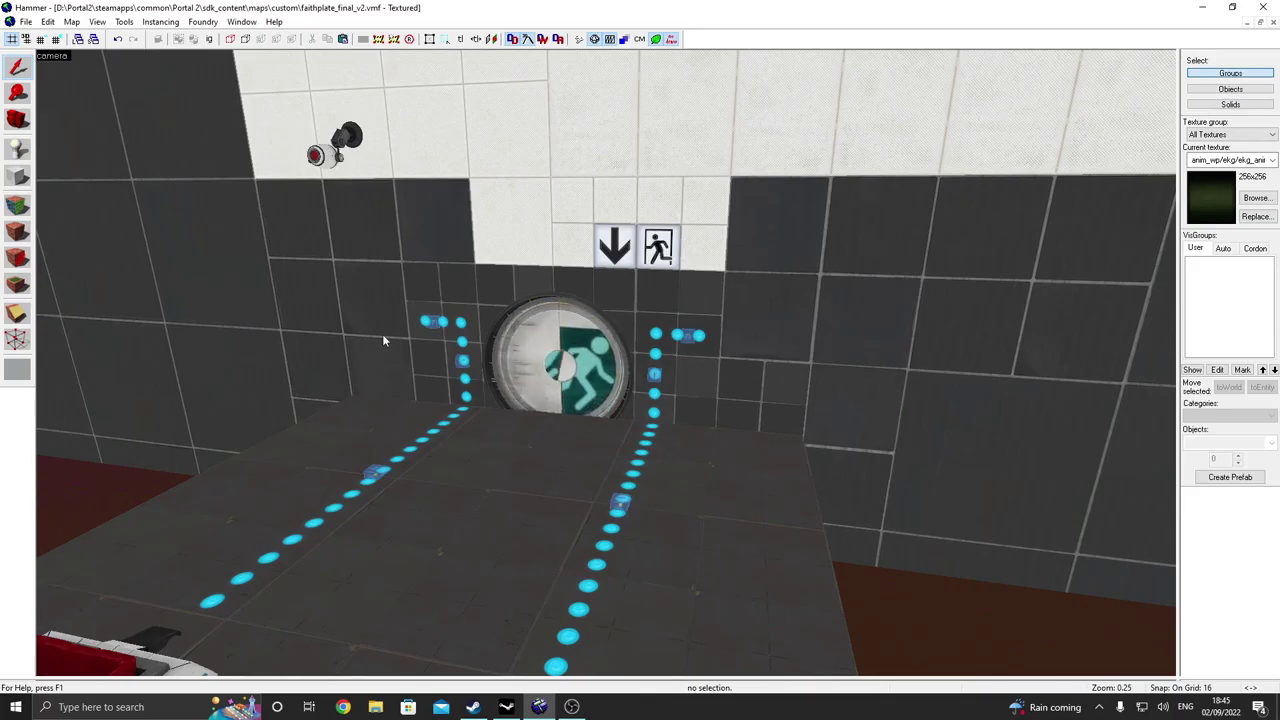
- Place a new point entity on the floor in front of the exit door, between the indicator light strips
key(z)
key(s)
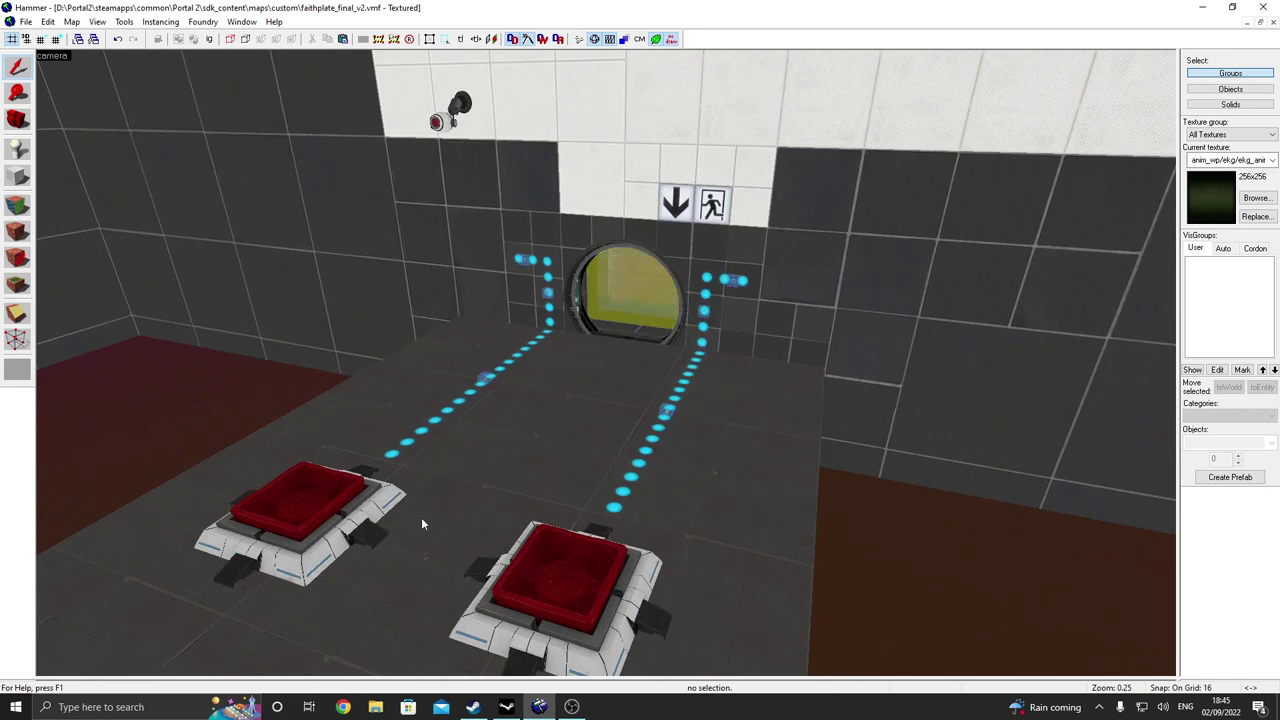
scroll(606, 368, up, 3)
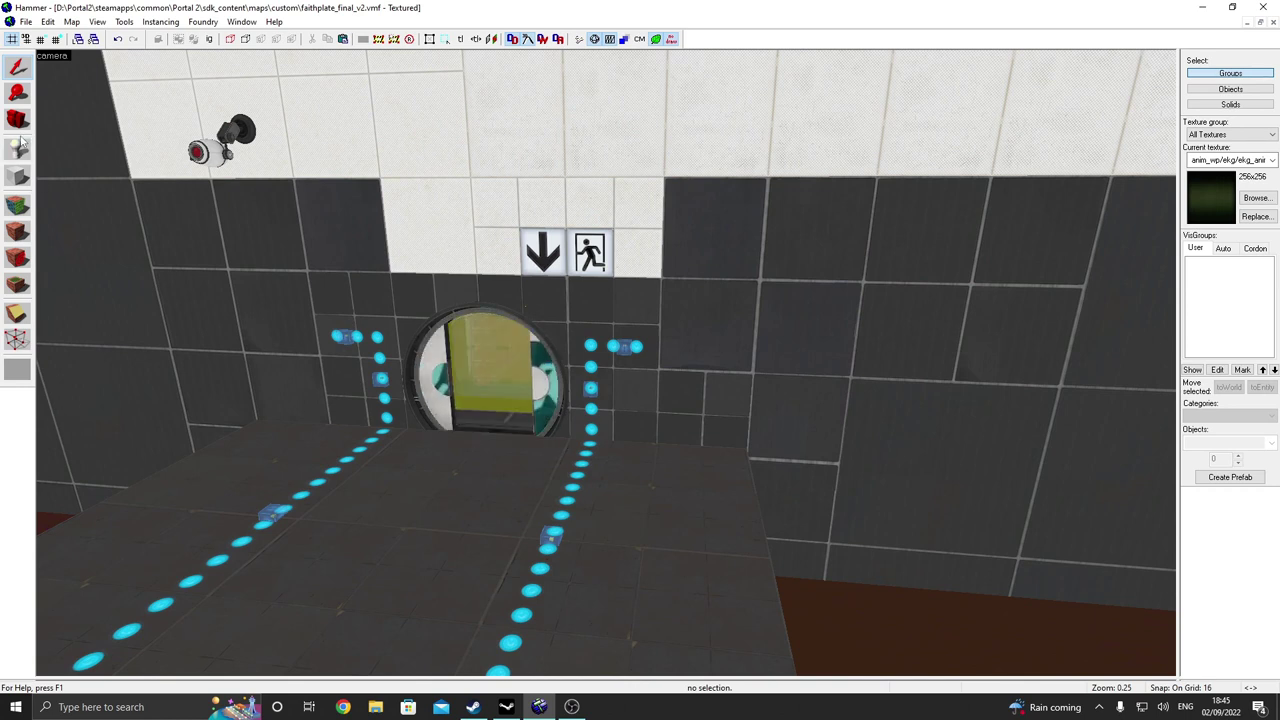
click(418, 496)
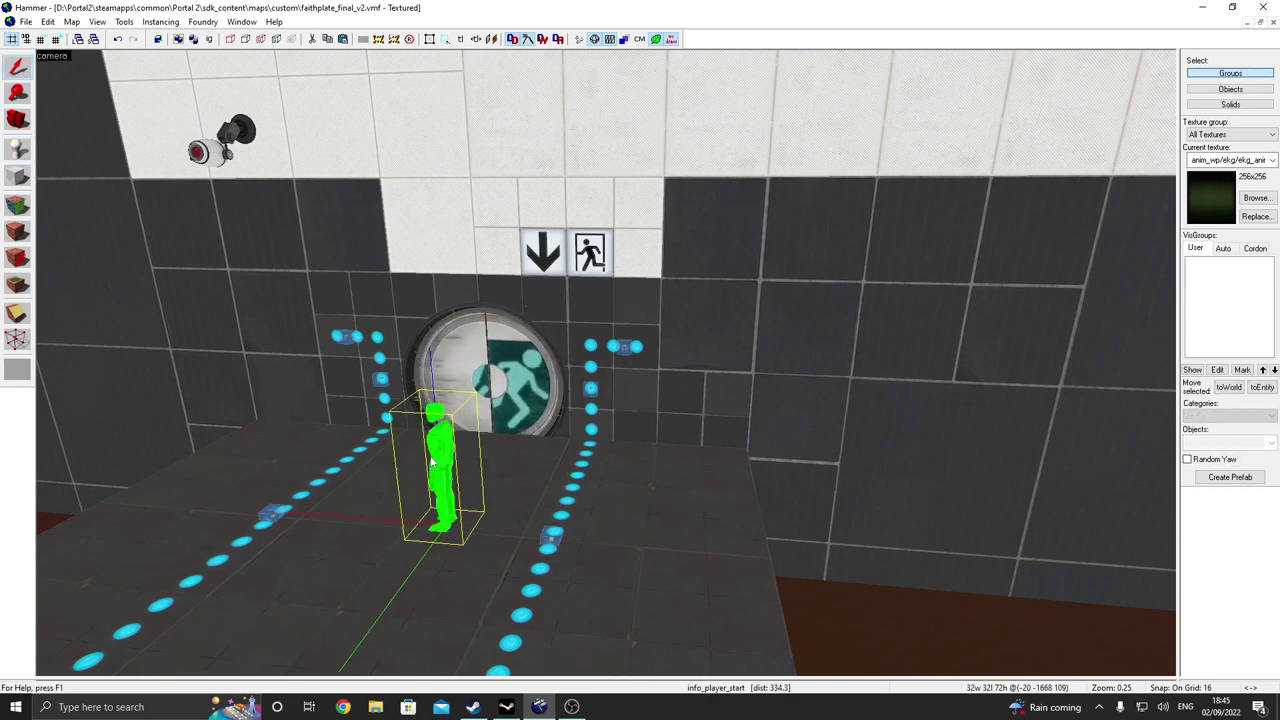
key(shift+s)
- Change the new entity's class from info_player_start to prop_indicator_panel
key(alt+Return)
click(545, 254)
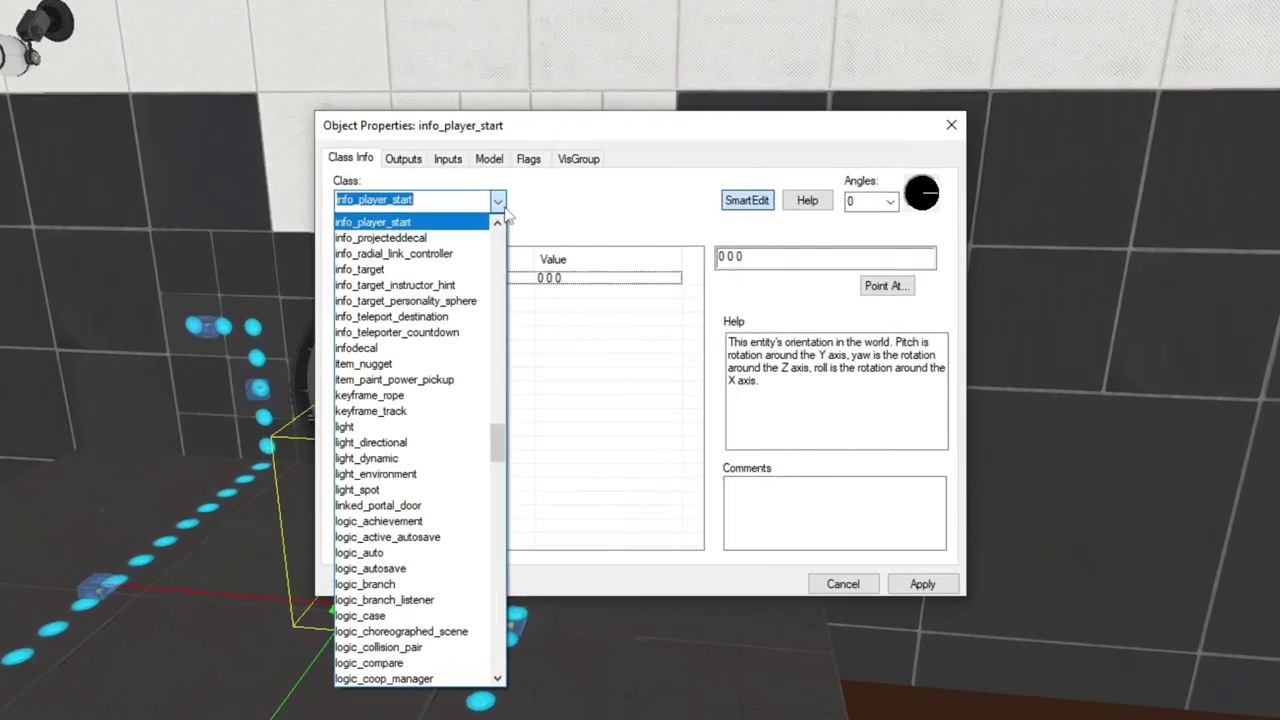
text(prop_i)
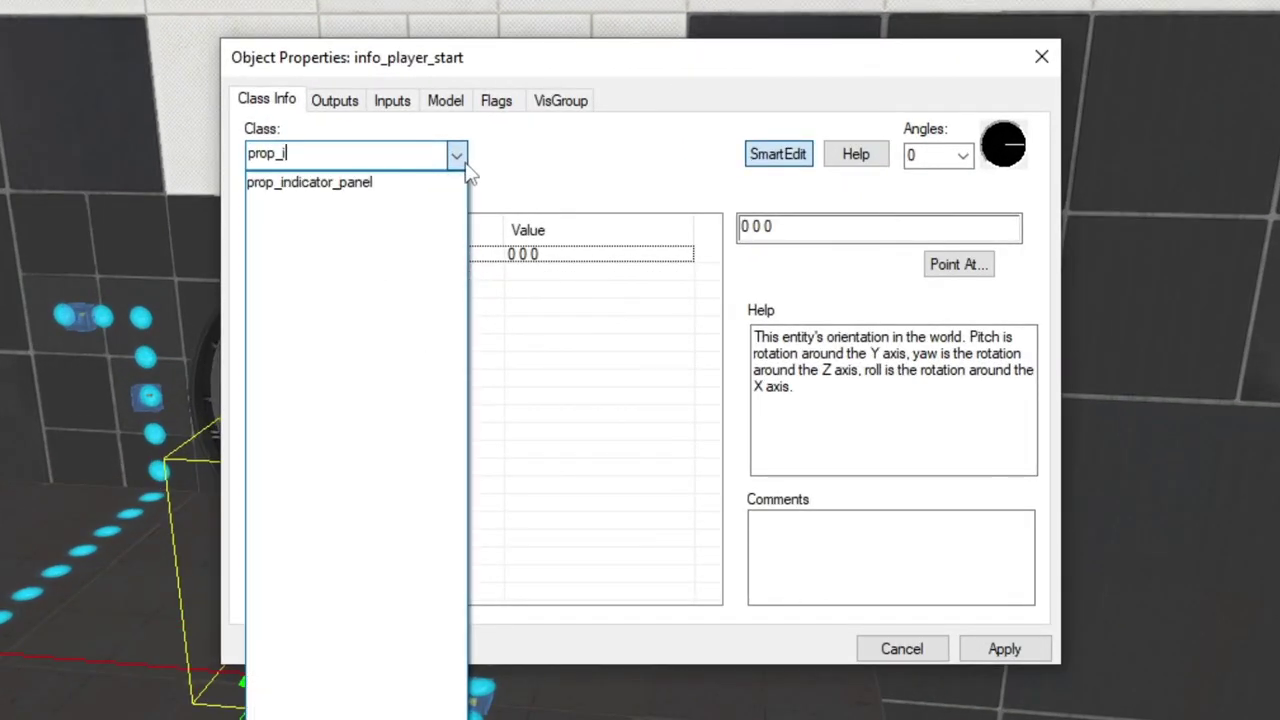
text(dc)
key(BackSpace)
key(BackSpace)
key(BackSpace)
text(indi)
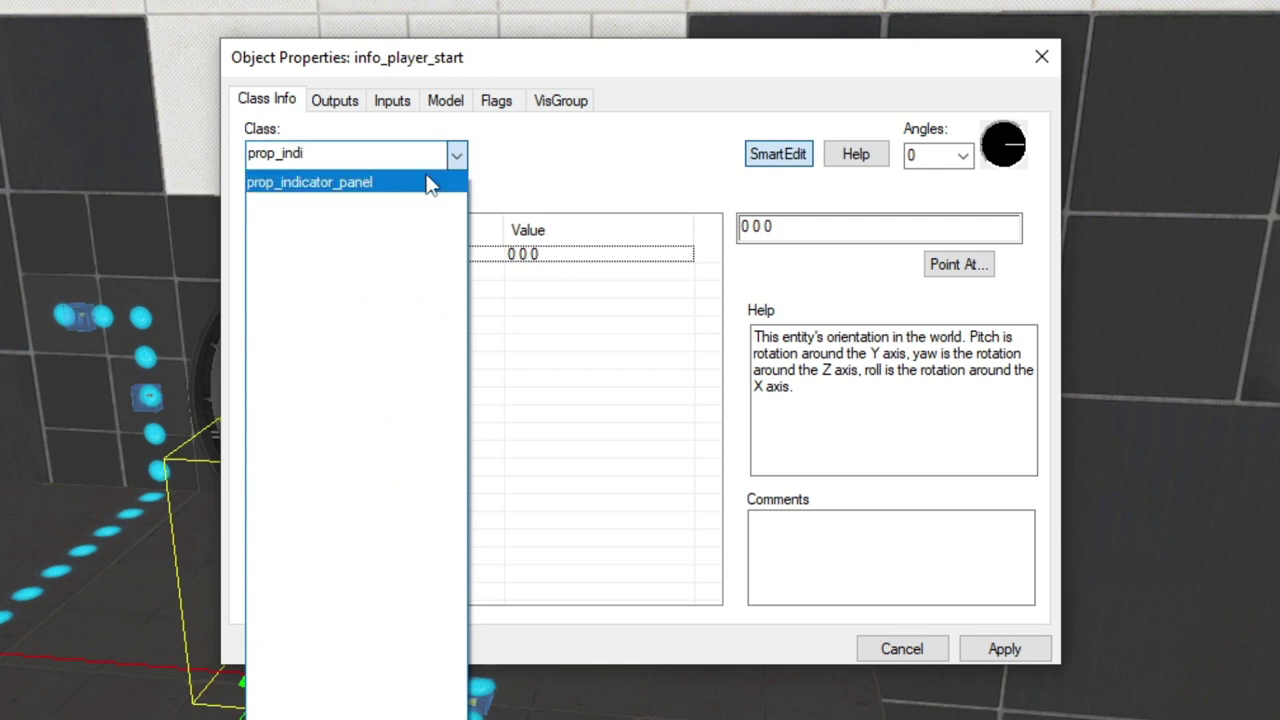
click(430, 185)
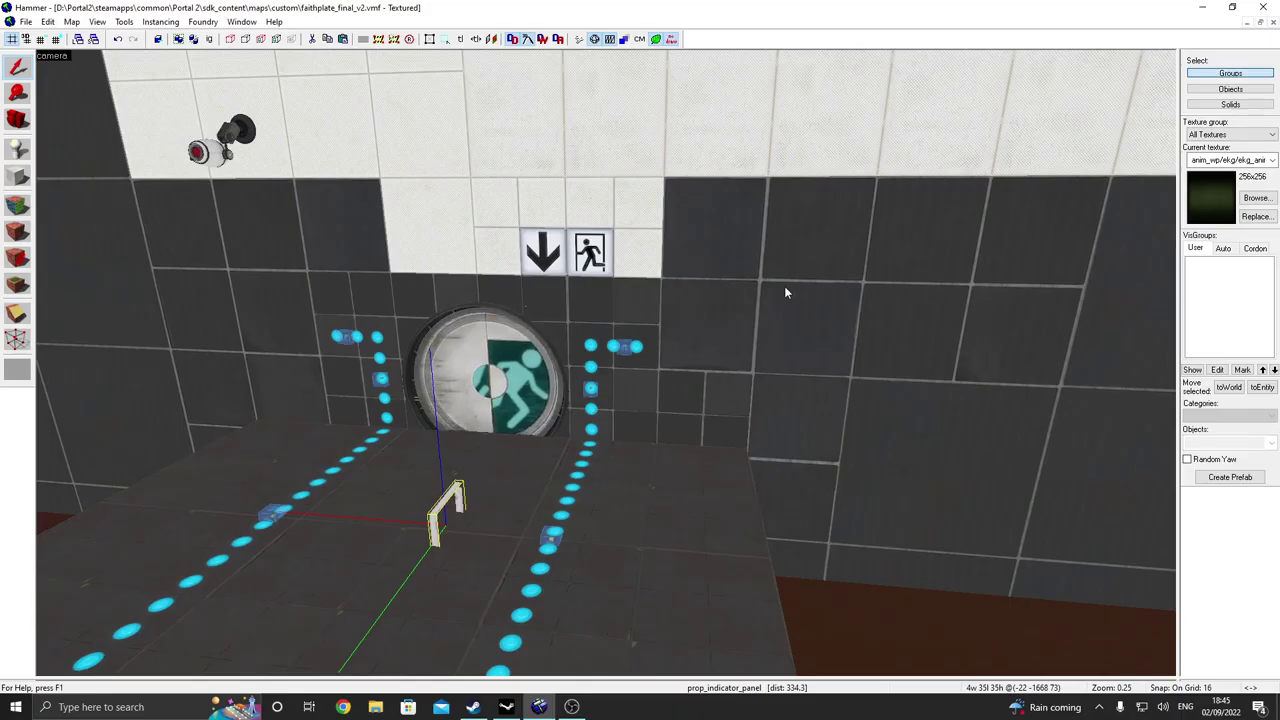
- Show the four-view layout and move the indicator panel to the wall beside the exit door
key(shift+z)
scroll(820, 165, down, 11)
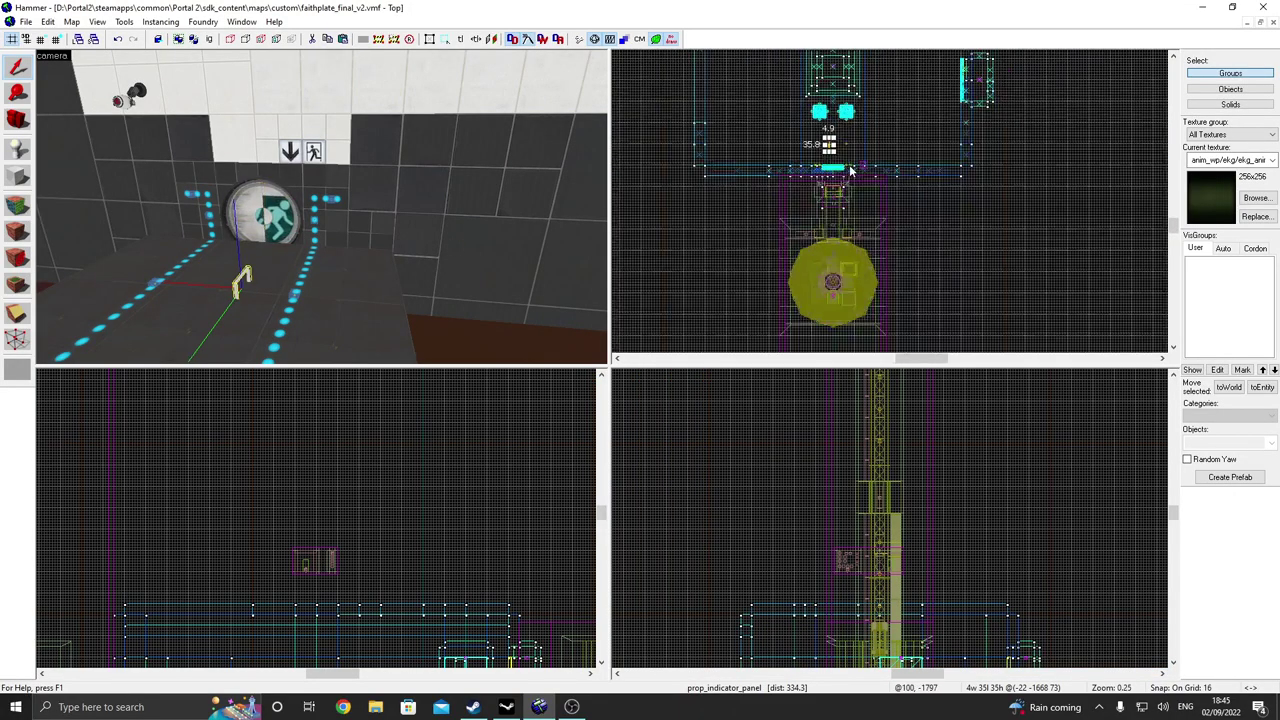
scroll(848, 160, up, 9)
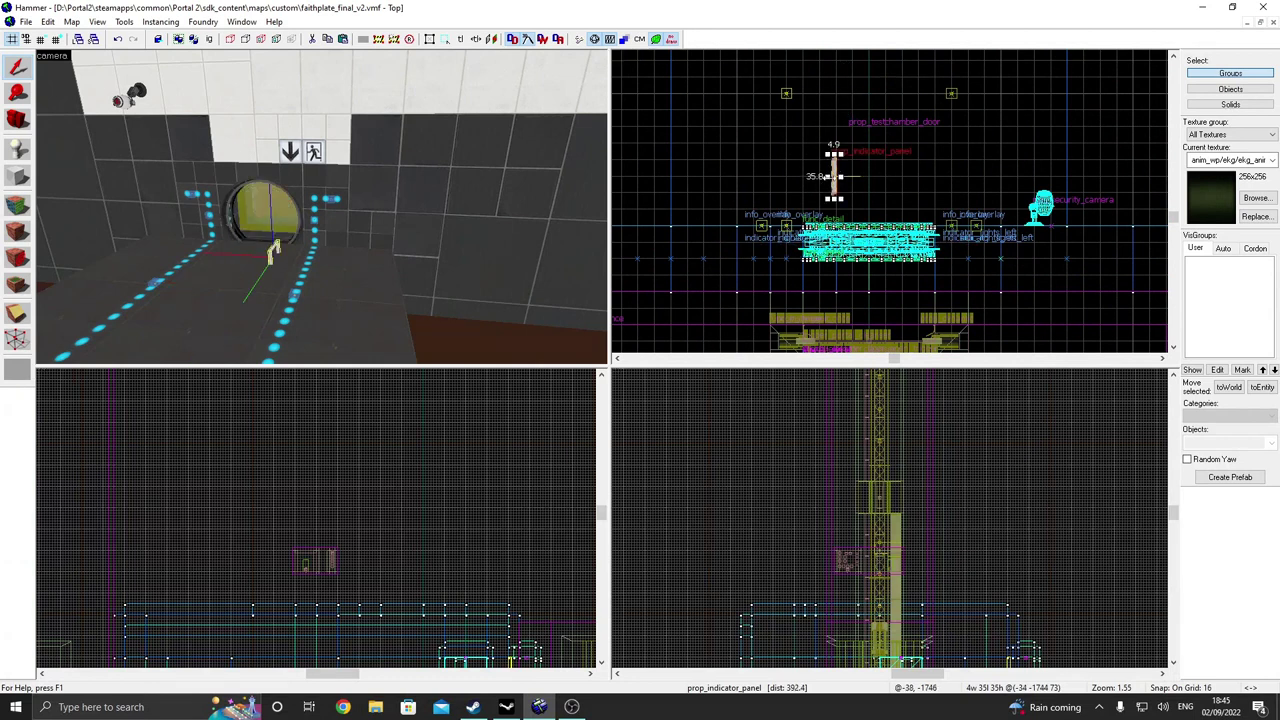
drag(840, 152, 724, 268)
scroll(810, 190, up, 4)
scroll(923, 394, down, 4)
scroll(900, 430, up, 6)
- Raise the indicator panel on the wall and place it next to the end of the right indicator lights
key(z)
key(w)
key(z)
scroll(860, 555, up, 3)
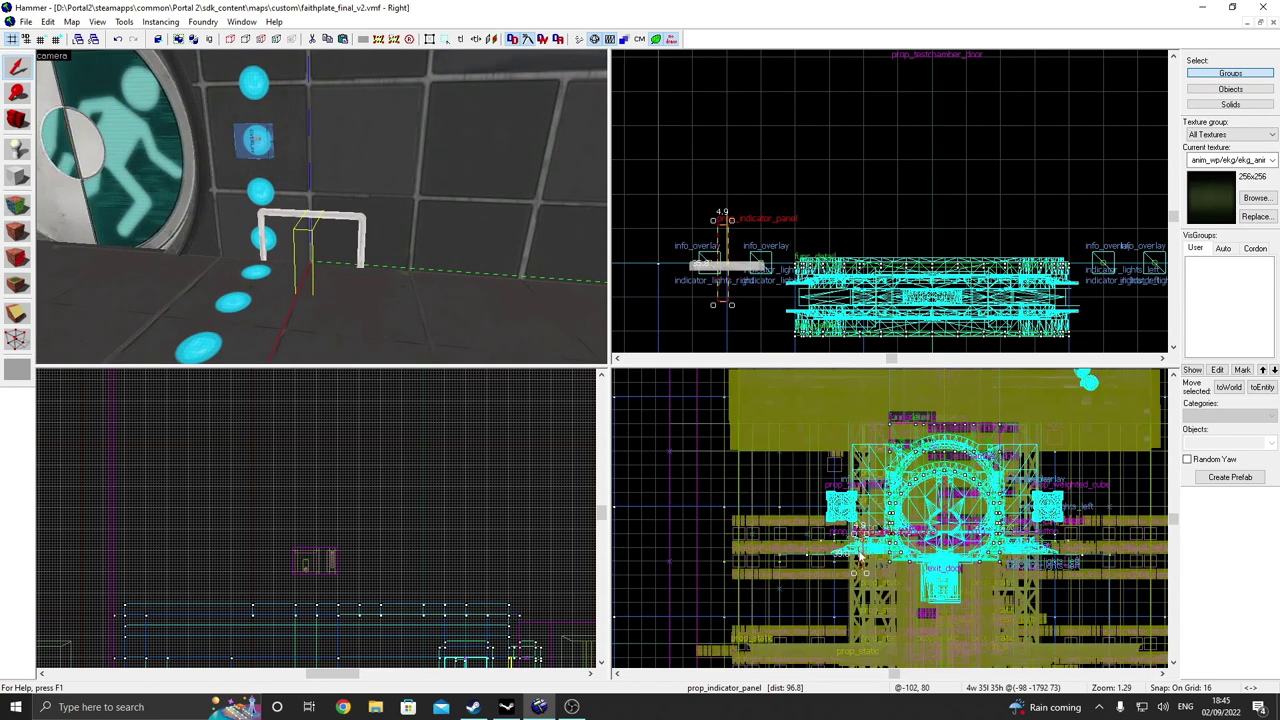
scroll(858, 560, up, 8)
scroll(768, 261, up, 6)
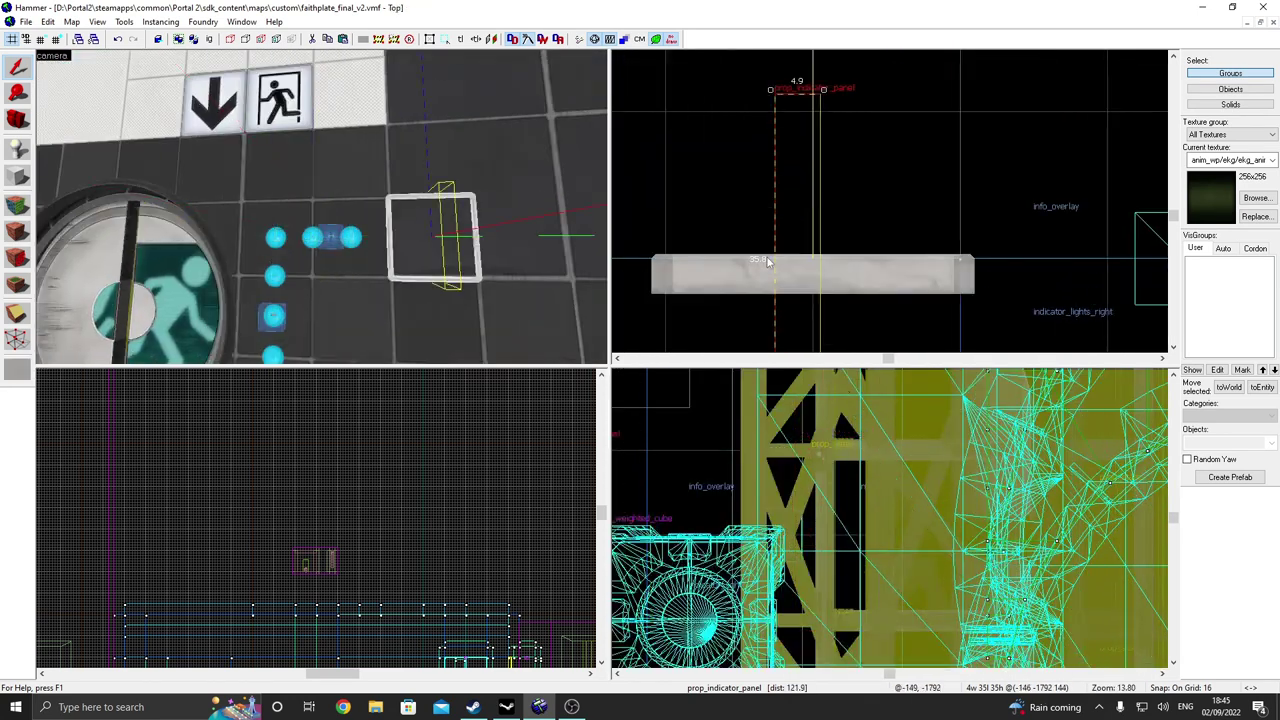
scroll(791, 200, down, 10)
key(z)
key(w)
key(z)
scroll(791, 206, up, 10)
key(bracketleft)
key(bracketleft)
key(bracketleft)
key(bracketleft)
scroll(848, 286, up, 1)
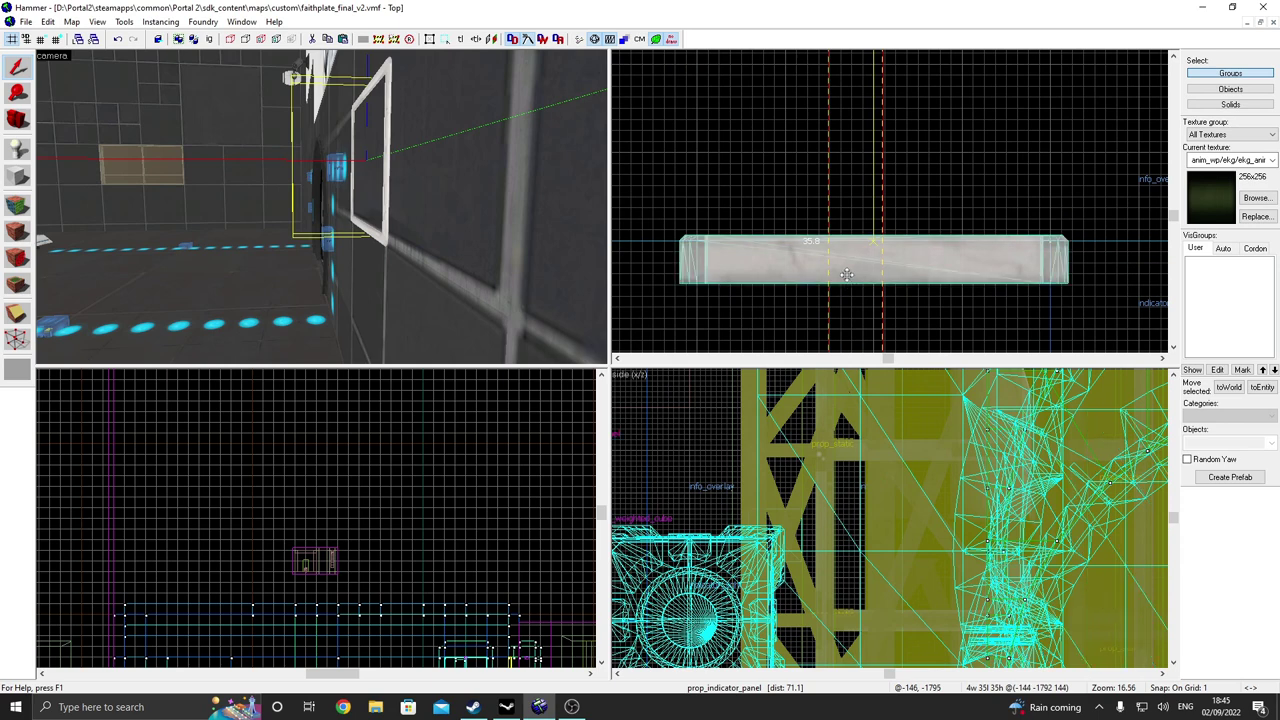
drag(846, 274, 844, 266)
scroll(570, 240, up, 2)
scroll(668, 223, up, 3)
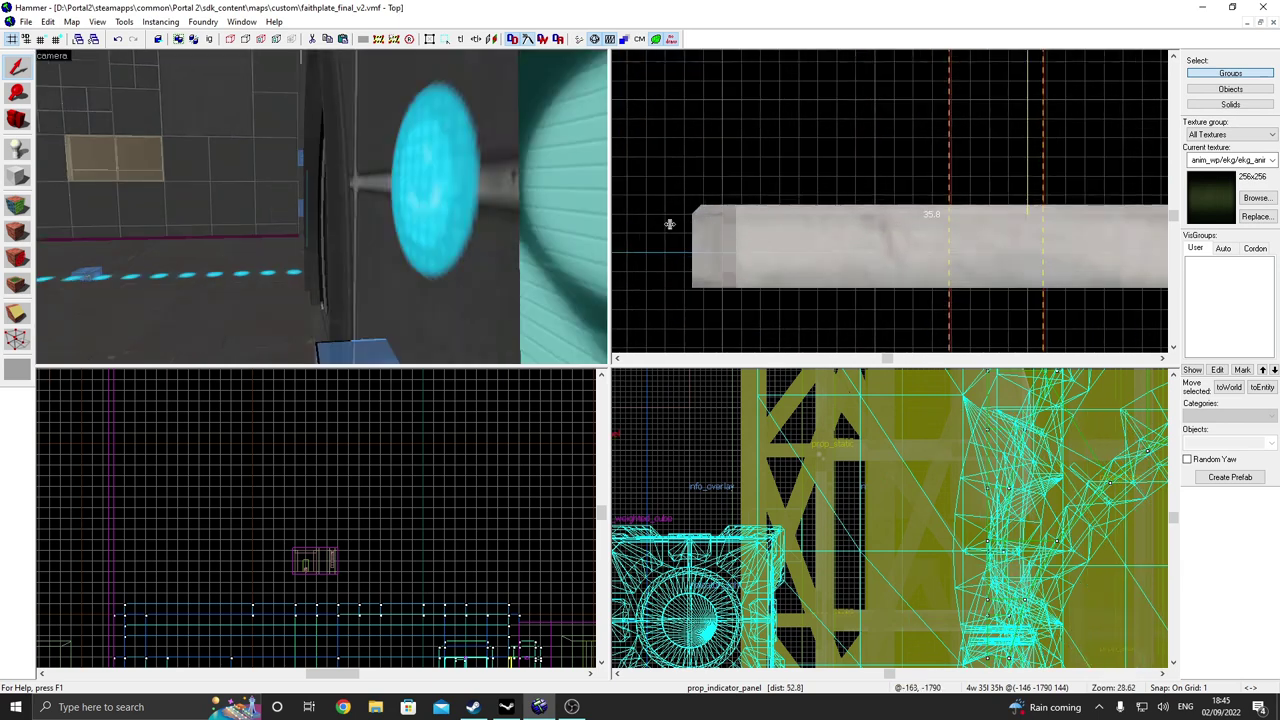
scroll(744, 209, down, 2)
scroll(962, 241, down, 5)
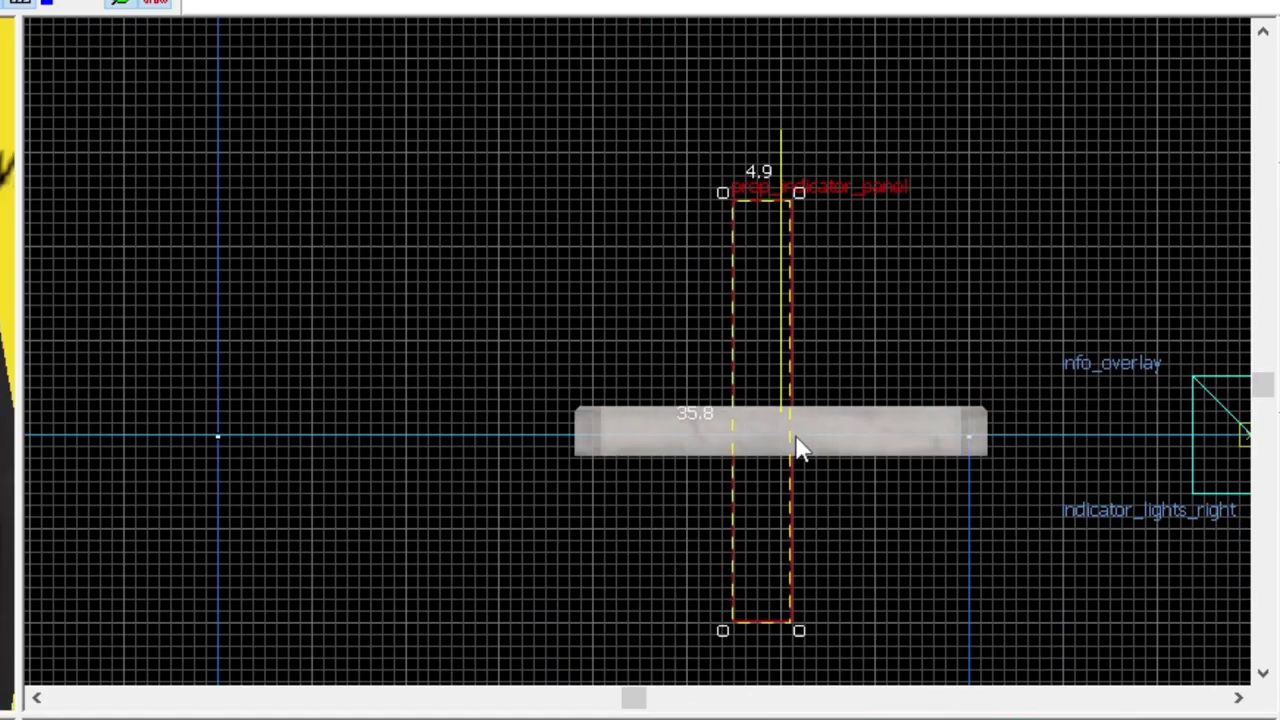
- Check how the indicator panel sits against the wall, clearing the selection and selecting the panel again
key(Escape)
key(z)
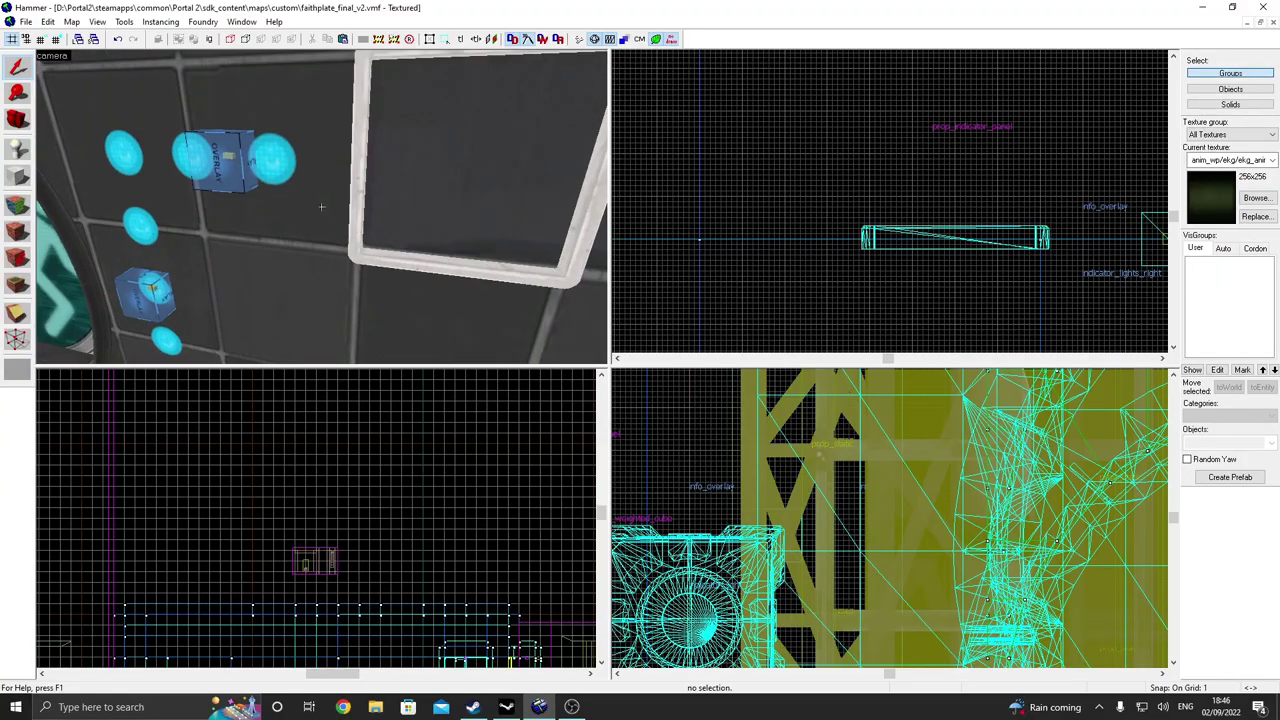
click(349, 219)
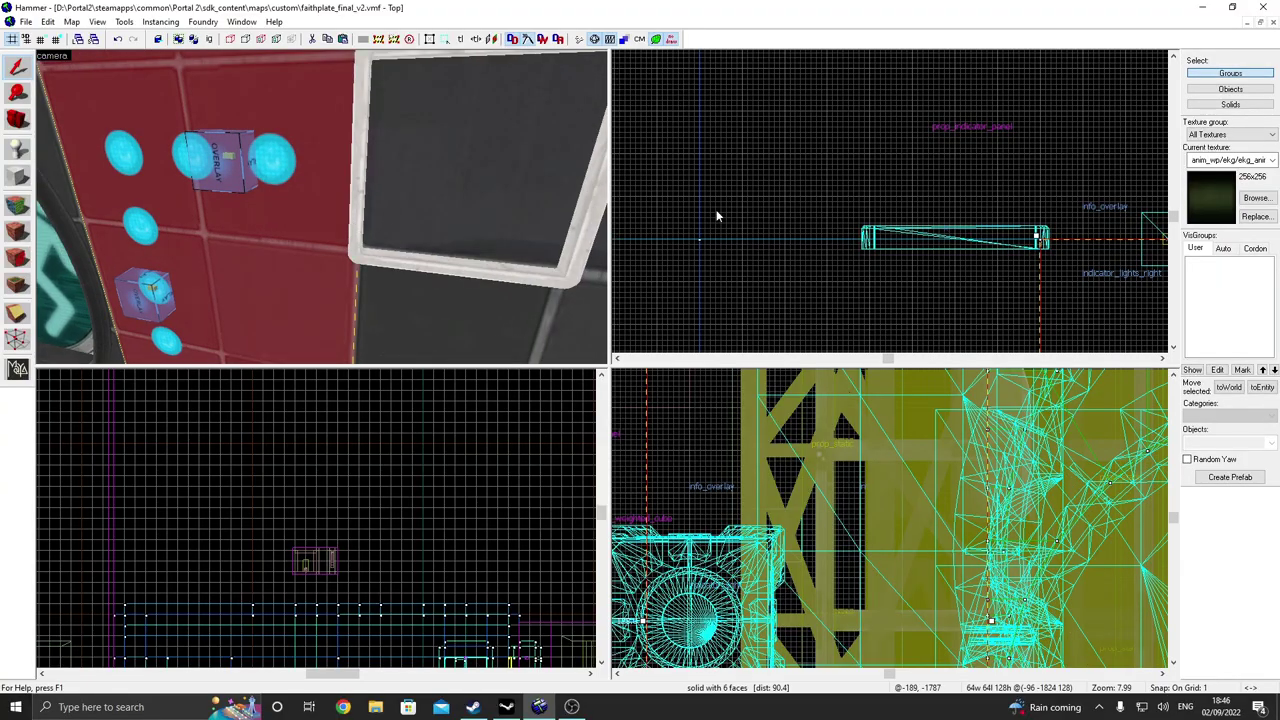
click(373, 218)
scroll(873, 289, up, 5)
scroll(980, 132, down, 5)
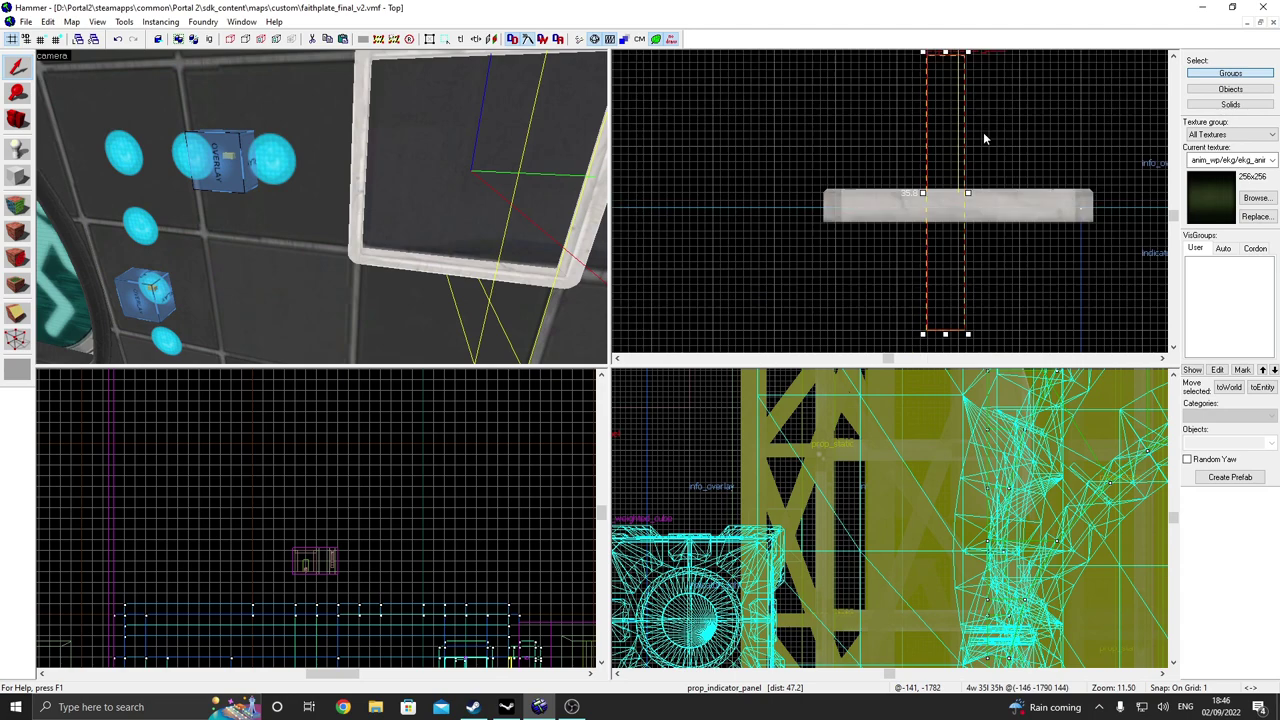
- Set the grid size to 16 and name the indicator panel beside the right indicator lights panel_right
key(bracketright)
key(bracketright)
key(bracketright)
key(bracketright)
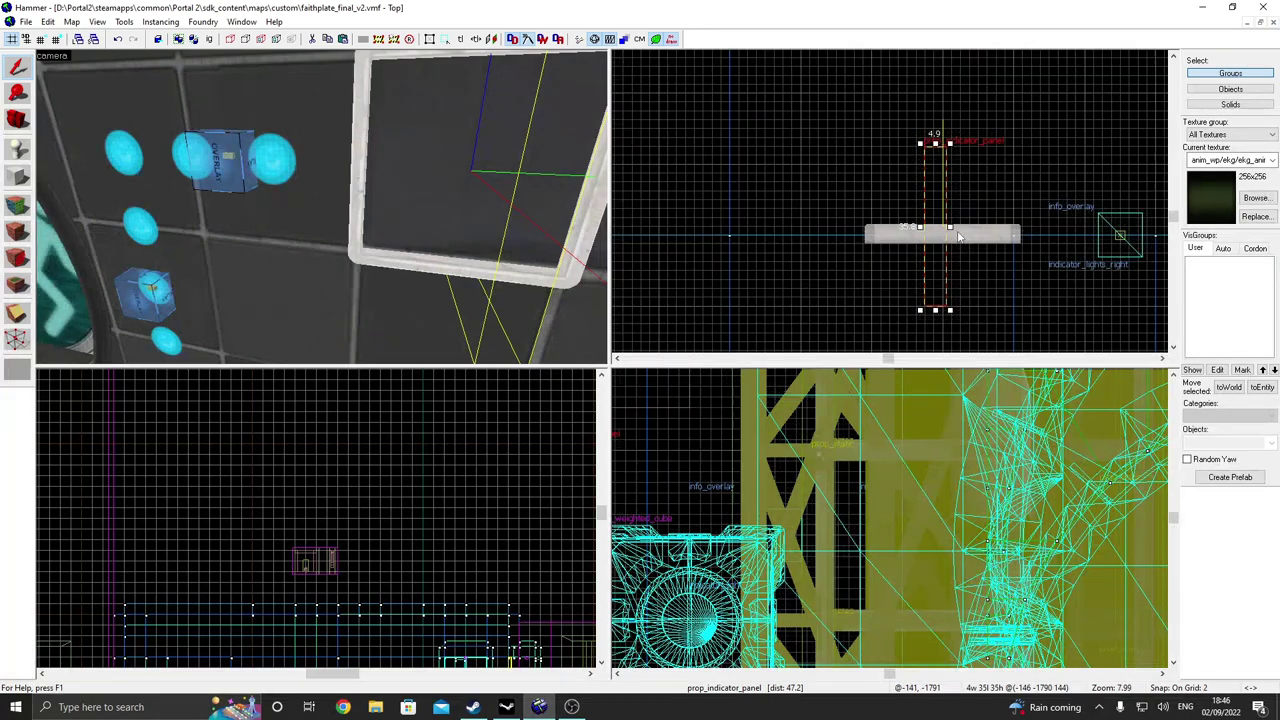
key(z)
key(s)
key(z)
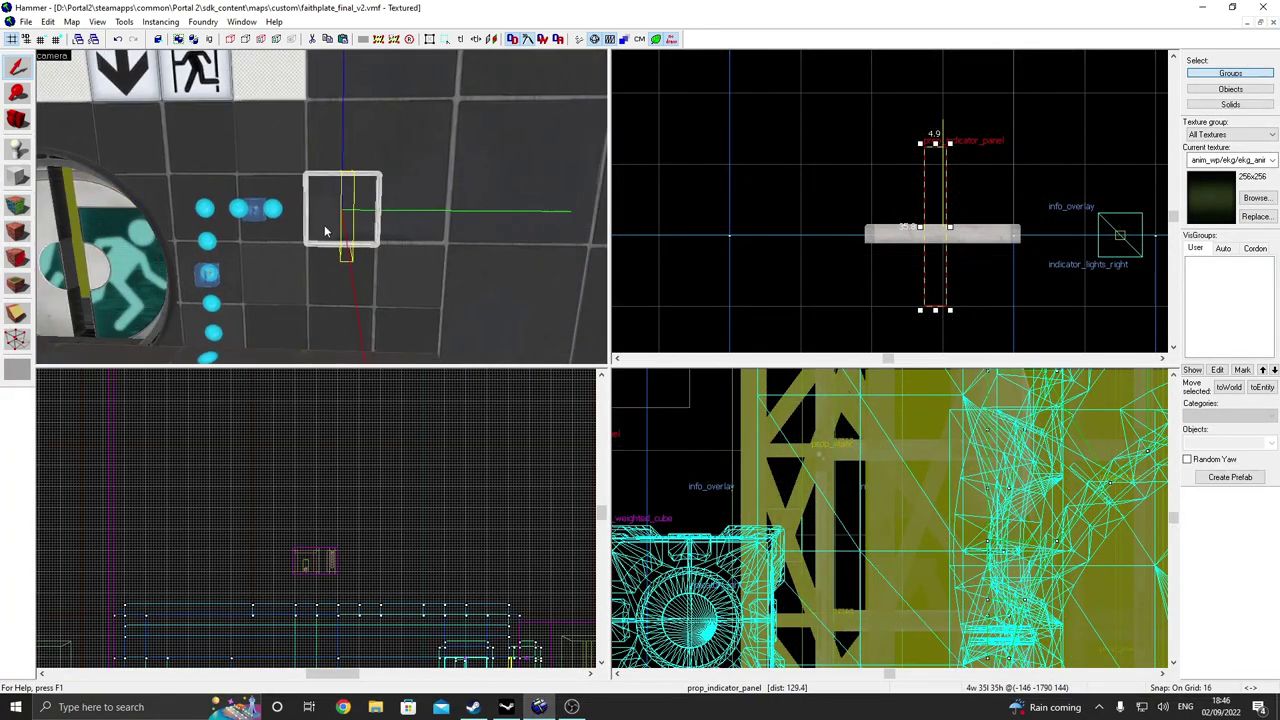
double_click(314, 246)
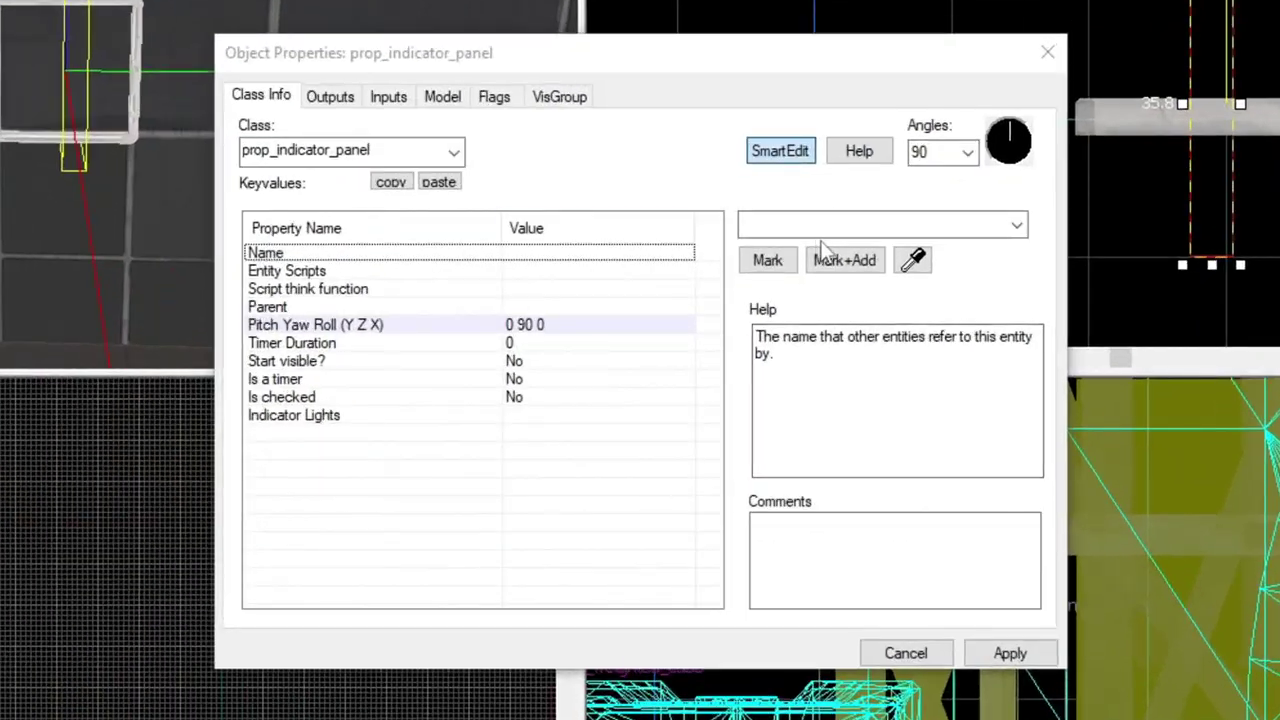
click(822, 228)
text(panel_right)
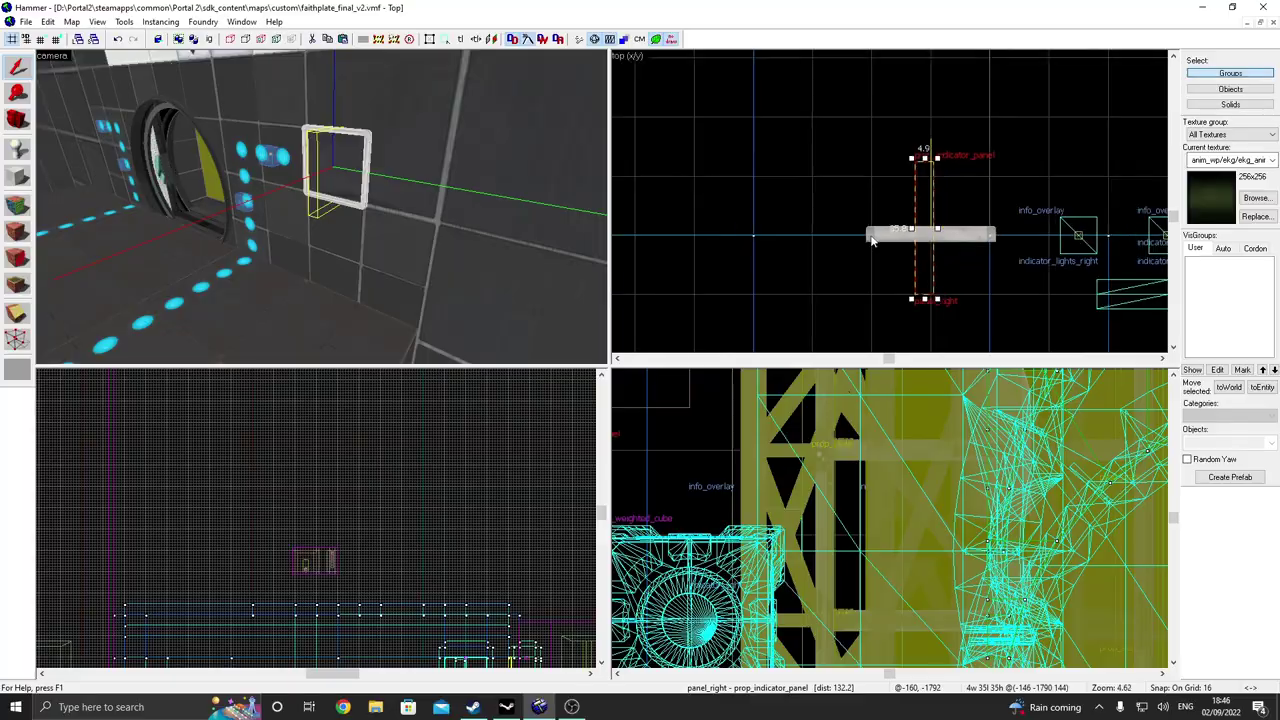
- Copy the indicator panel to the opposite side of the exit door, beside the left indicator lights
scroll(866, 236, down, 5)
scroll(1022, 255, up, 3)
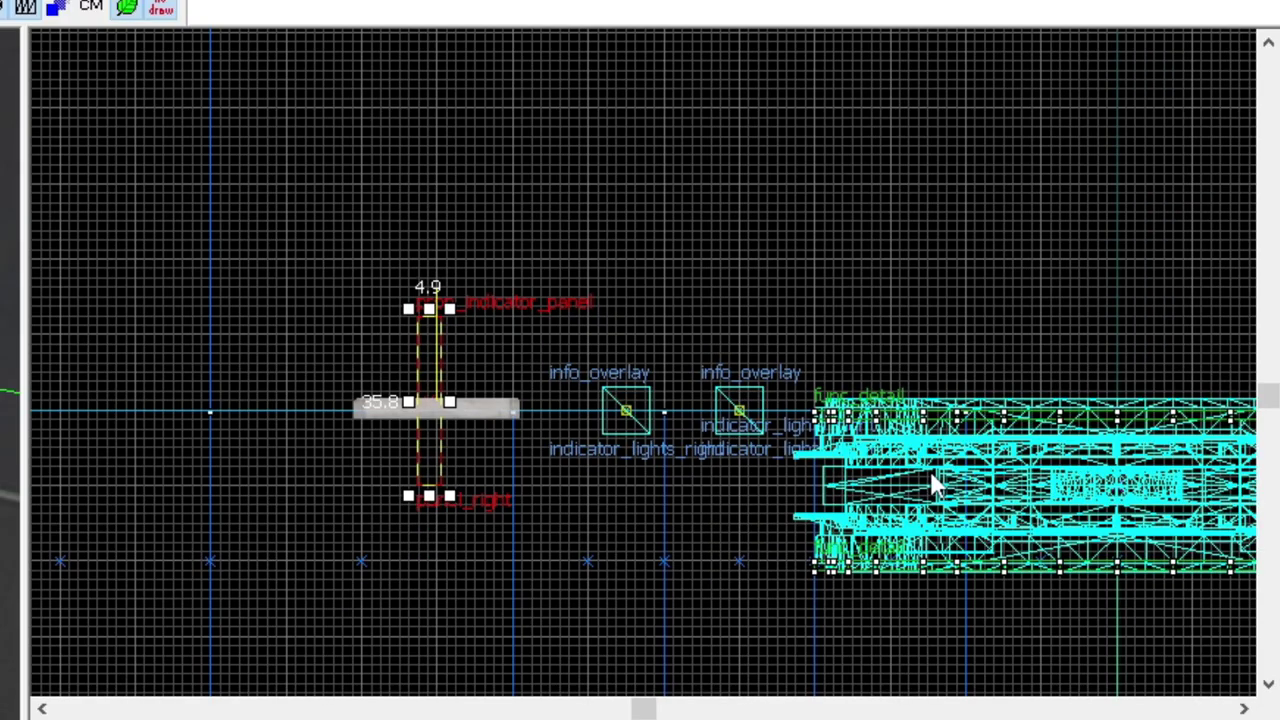
scroll(350, 405, down, 4)
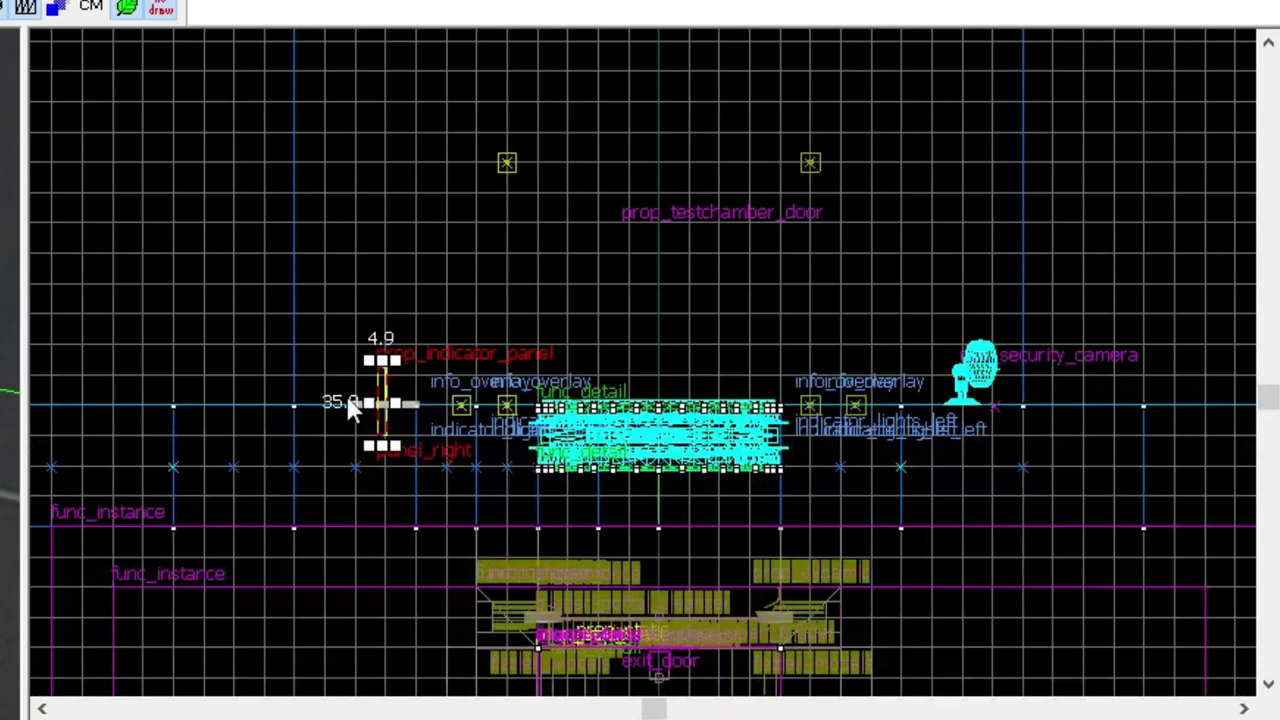
shift+drag(376, 410, 737, 369)
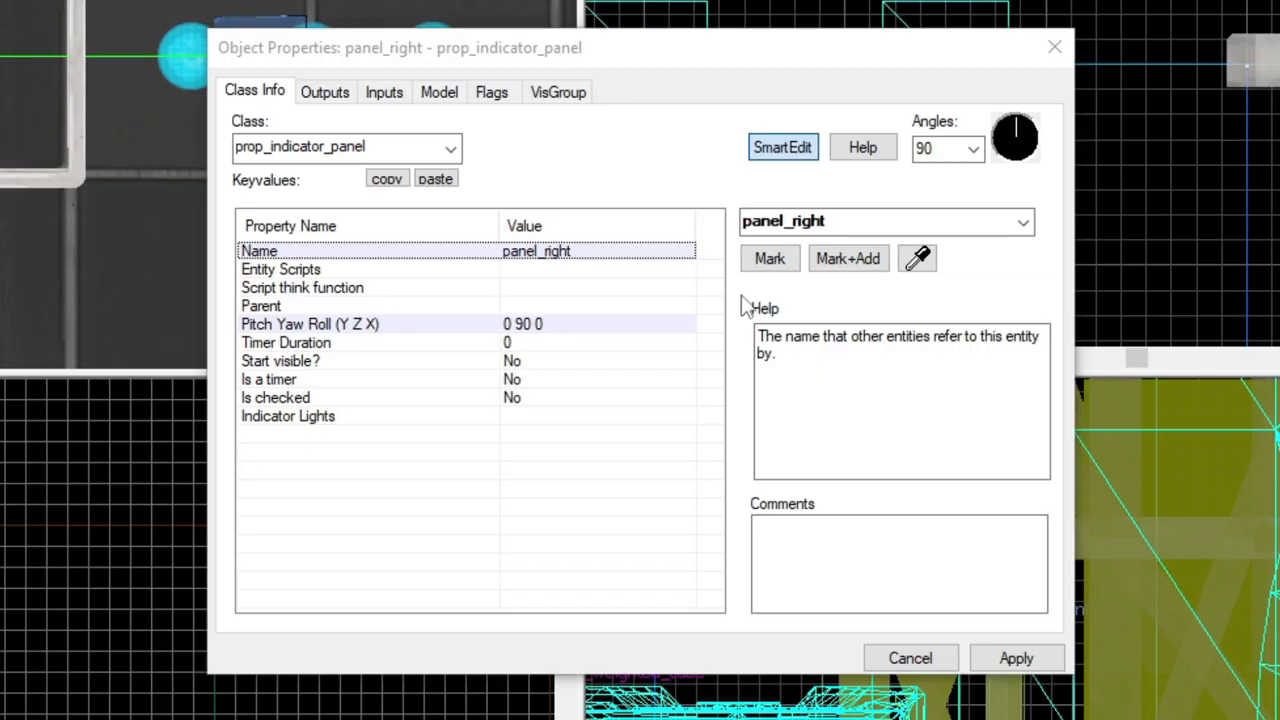
- Rename the copied indicator panel panel_left and apply the change
click(856, 222)
key(BackSpace)
key(BackSpace)
key(BackSpace)
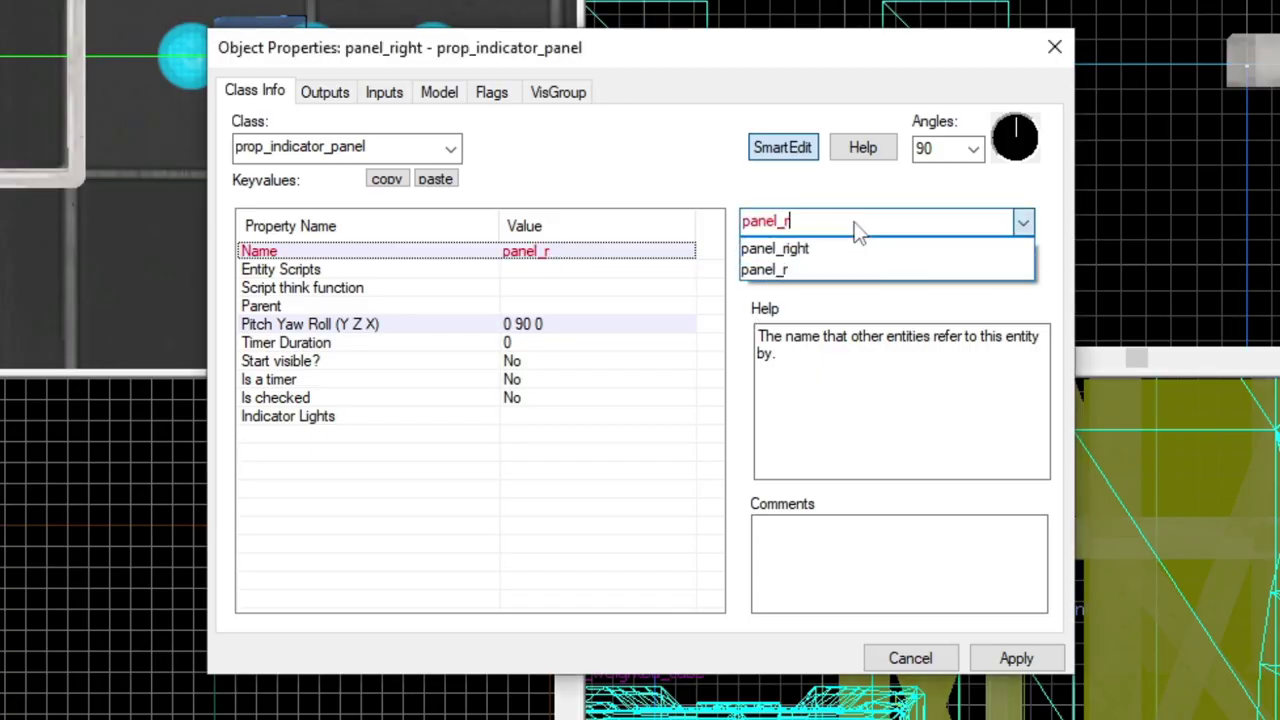
text(left)
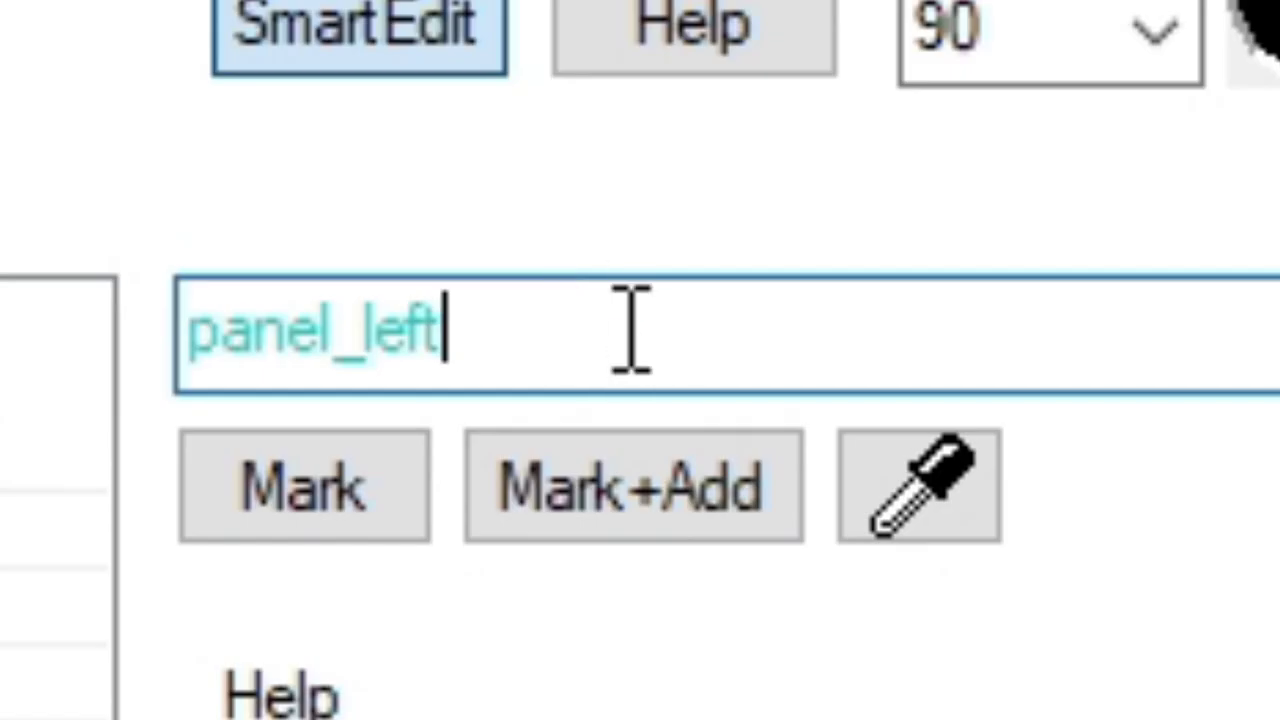
drag(631, 329, 163, 324)
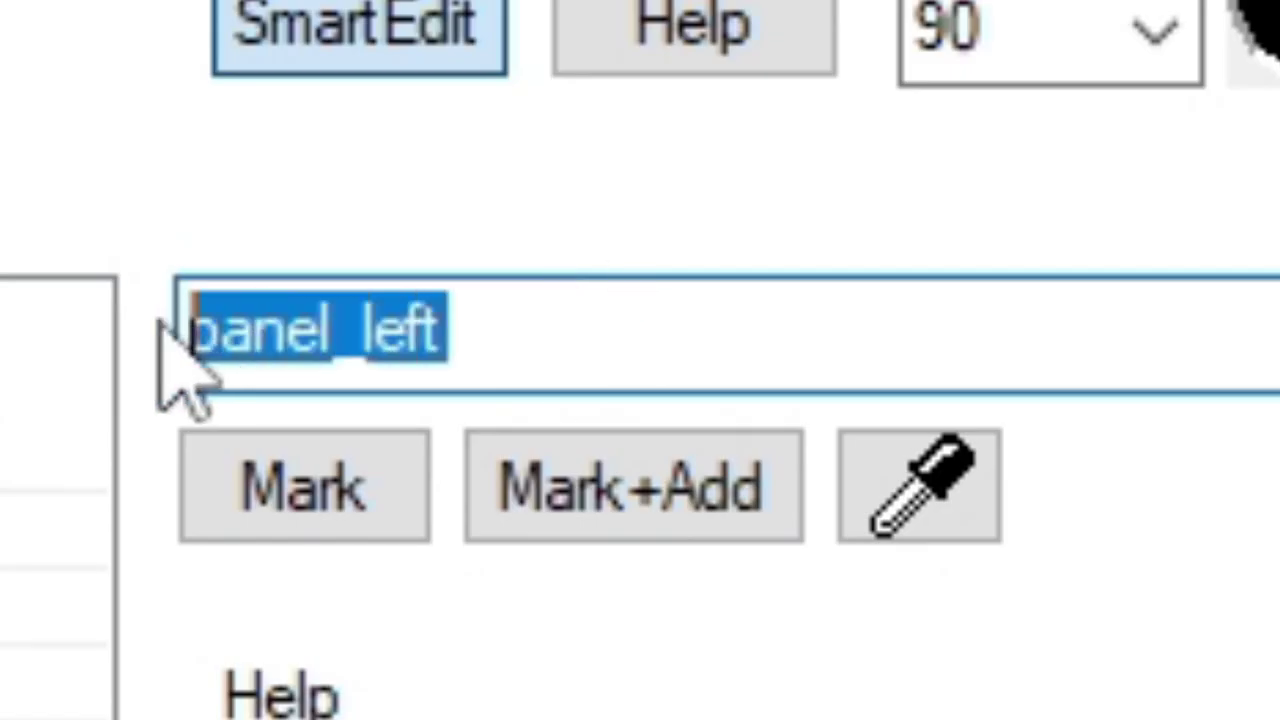
click(640, 346)
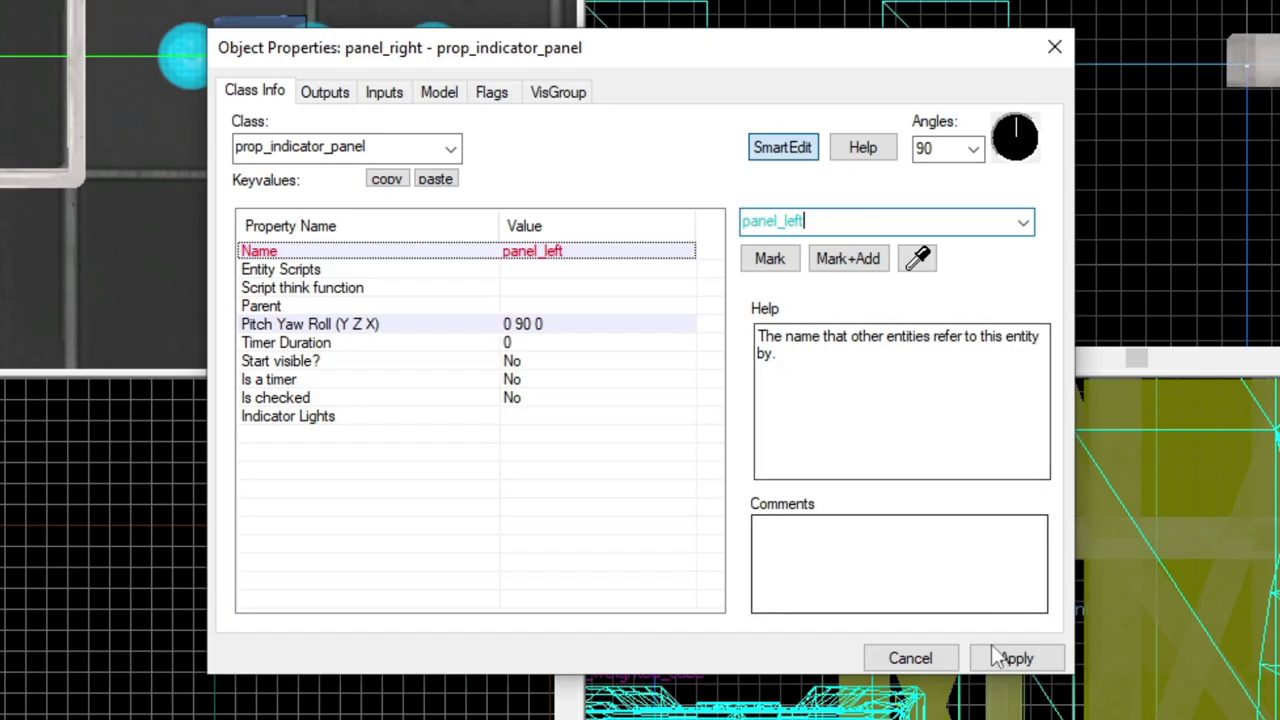
click(1010, 656)
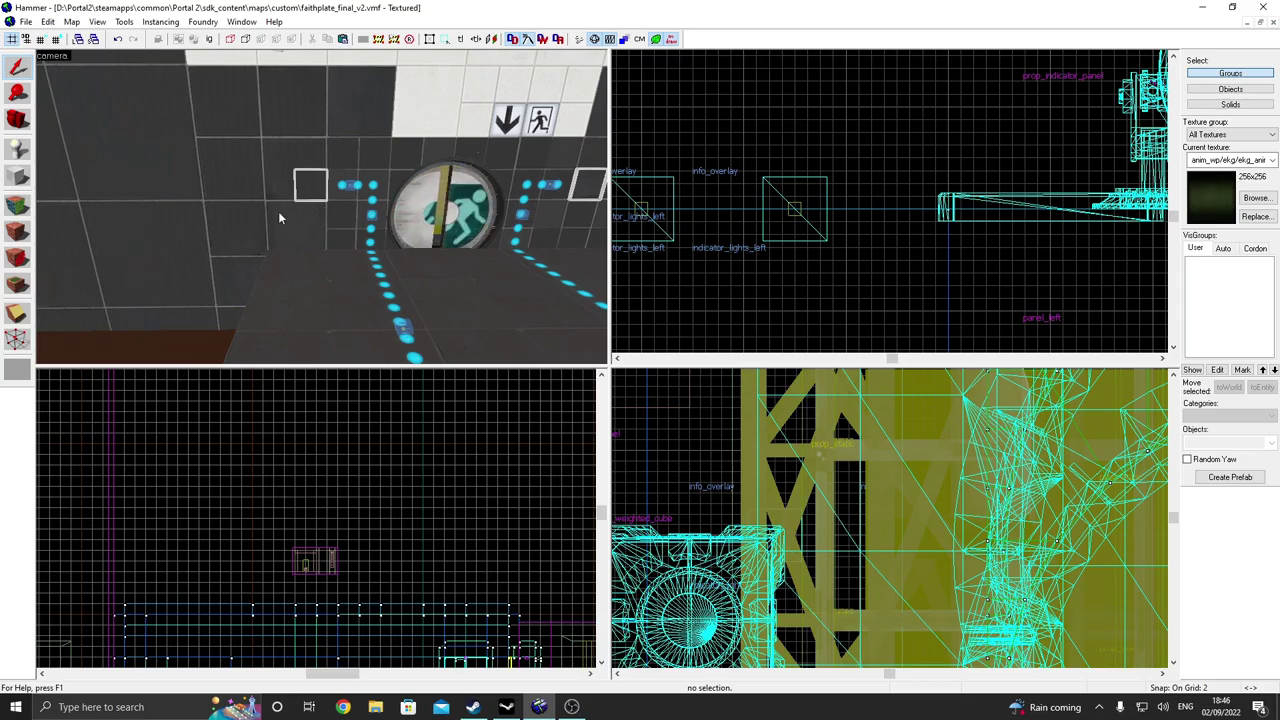
- Link the Indicator Lights property of panel_left to indicator_lights_left by picking its light overlay in the camera view
double_click(304, 196)
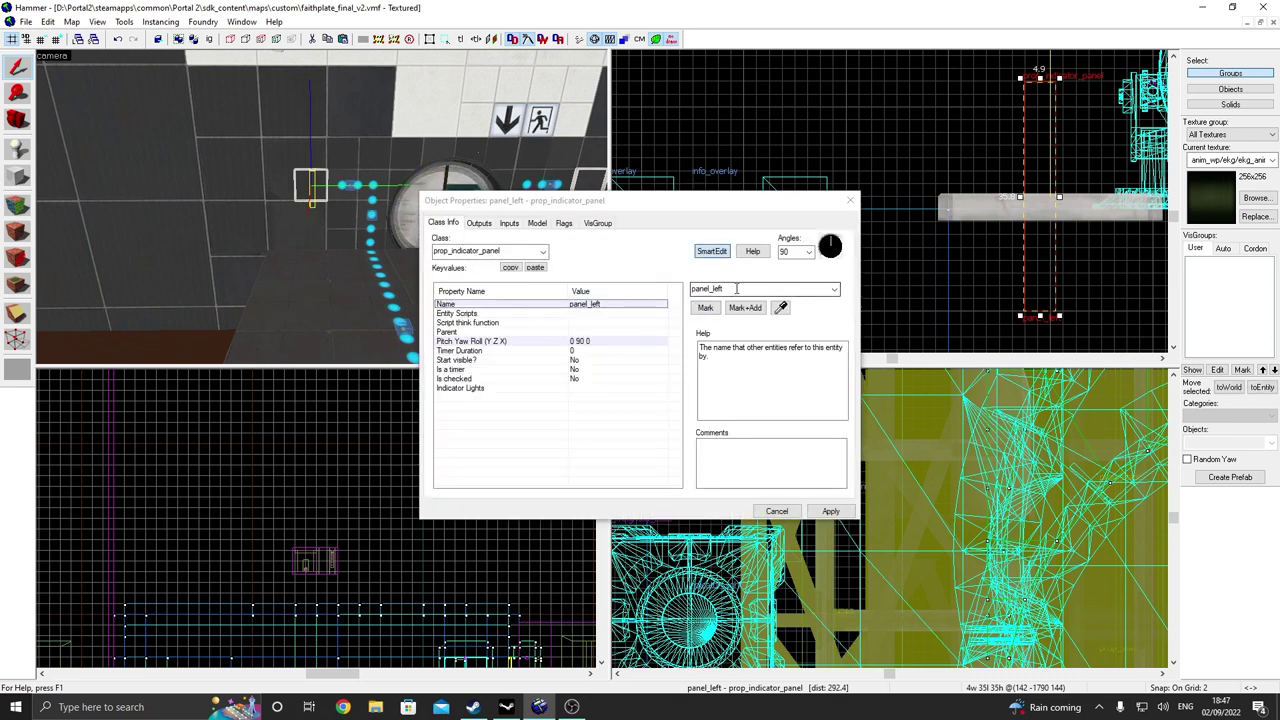
click(737, 288)
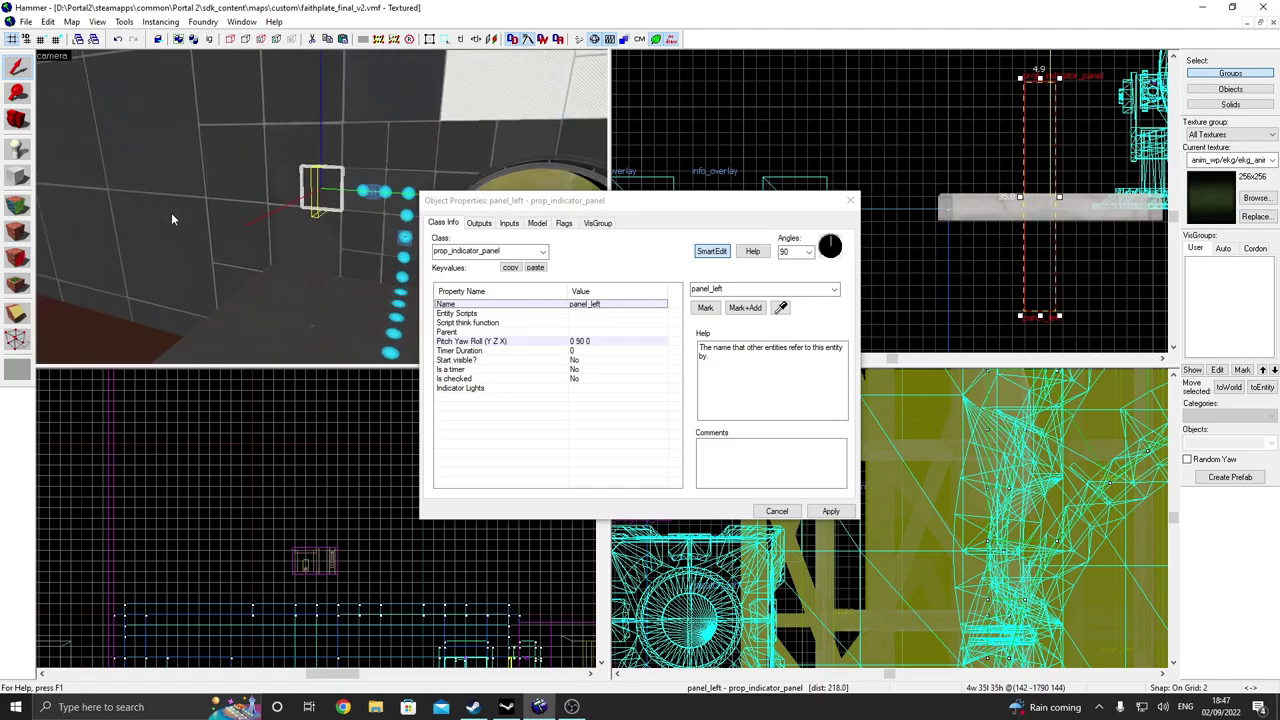
key(w)
click(480, 388)
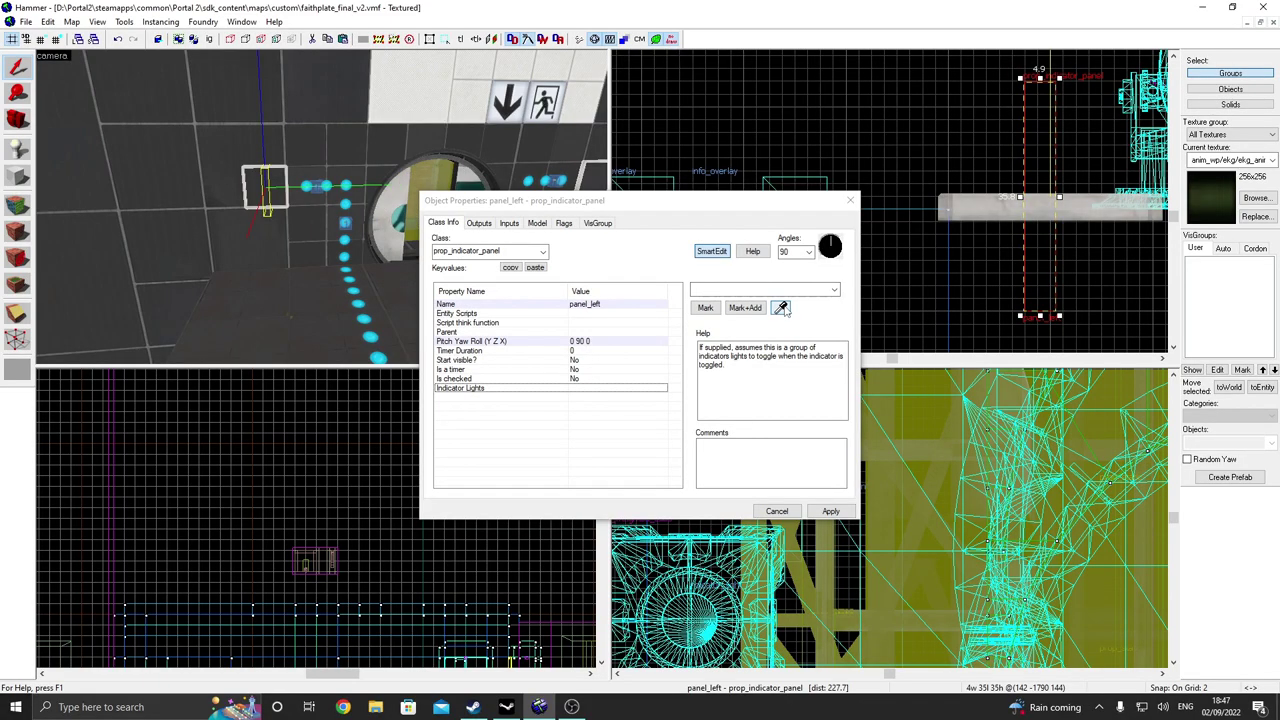
click(782, 308)
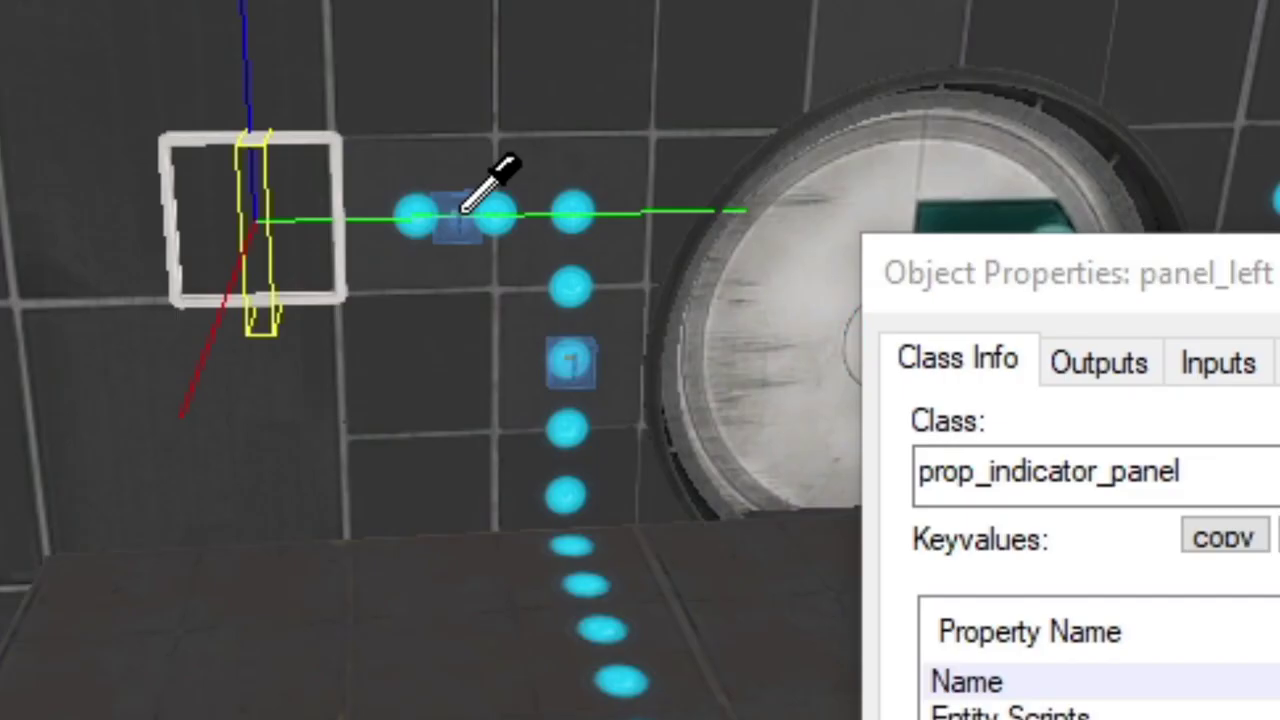
click(326, 180)
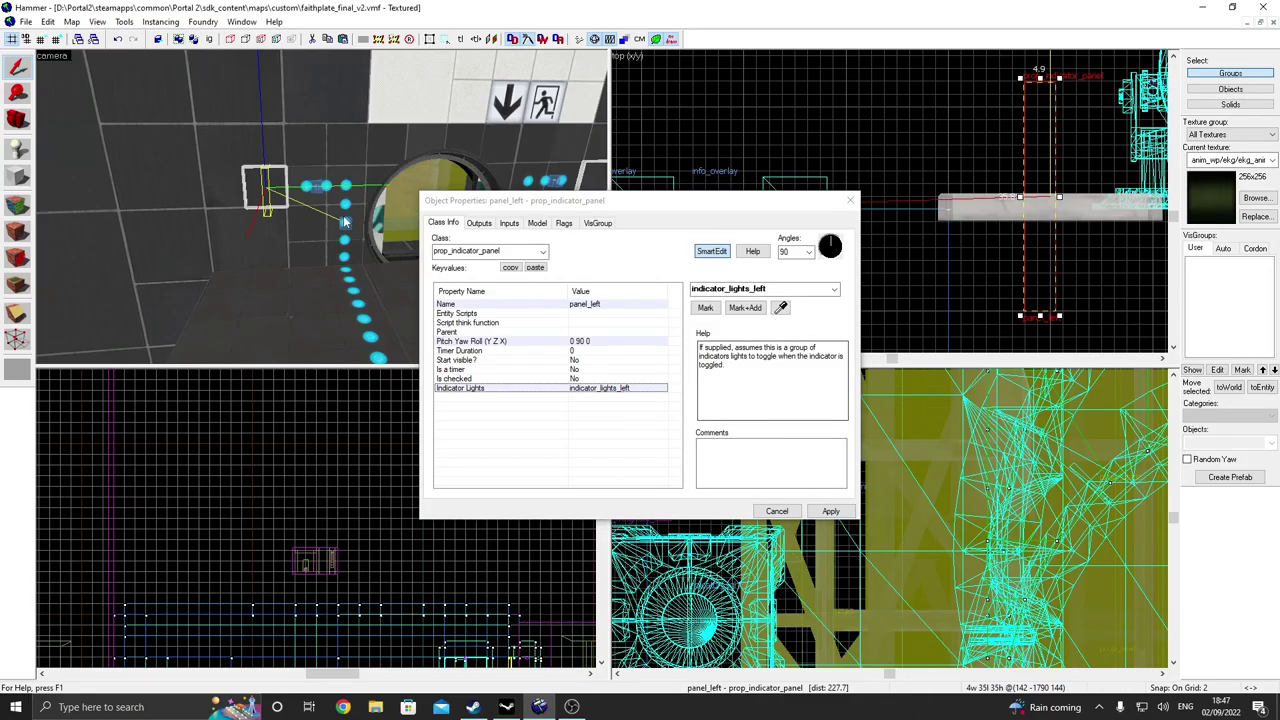
scroll(344, 220, up, 2)
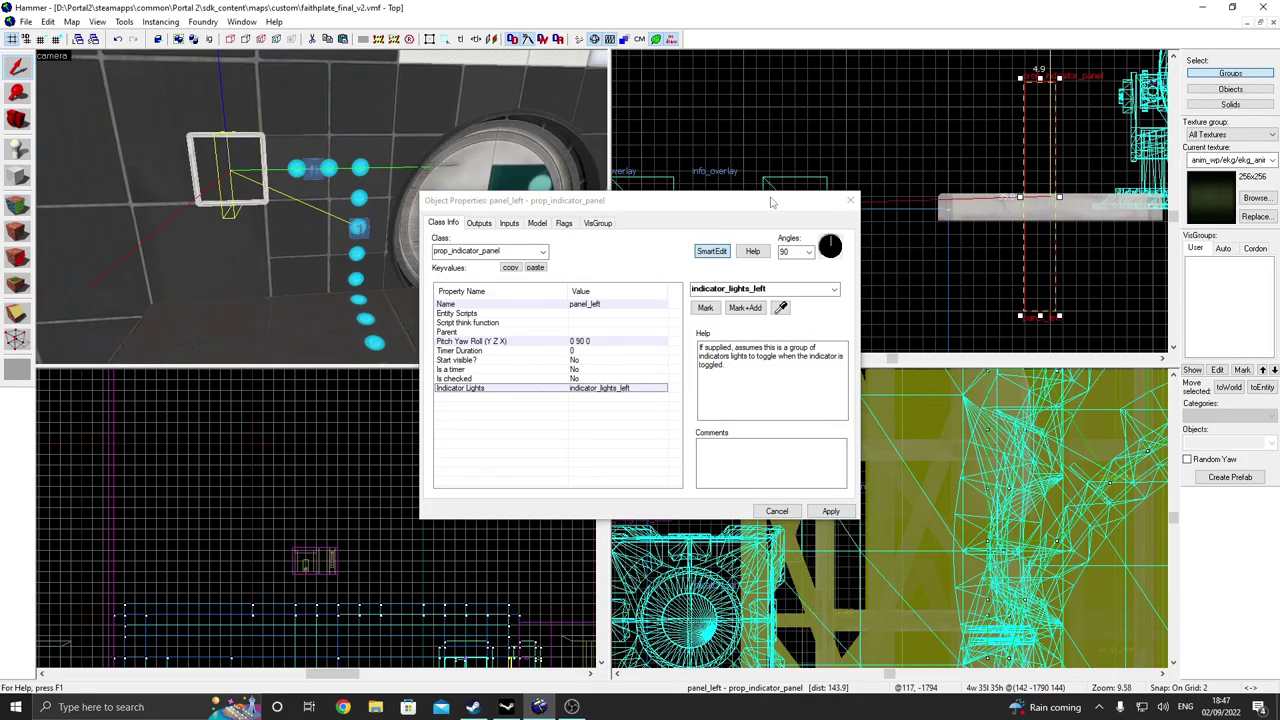
click(849, 200)
key(Escape)
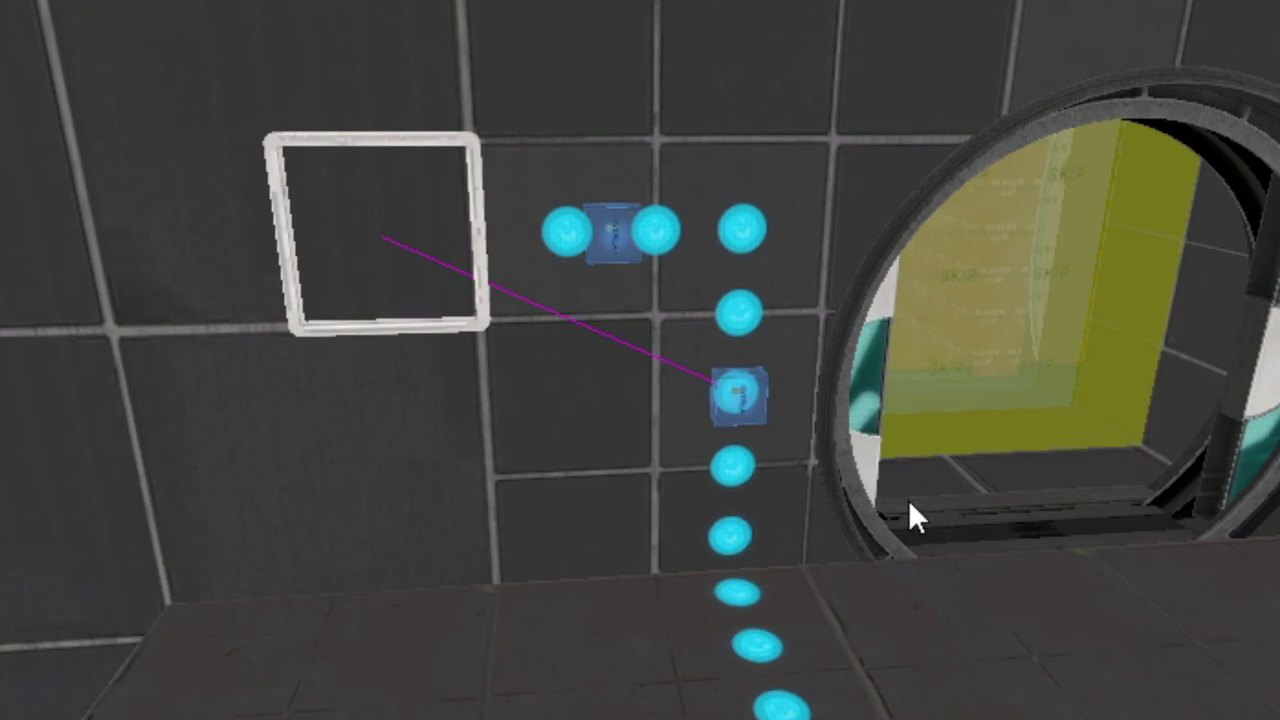
- Link the Indicator Lights property of panel_right to indicator_lights_right by picking its light overlay in the camera view
key(z)
key(s)
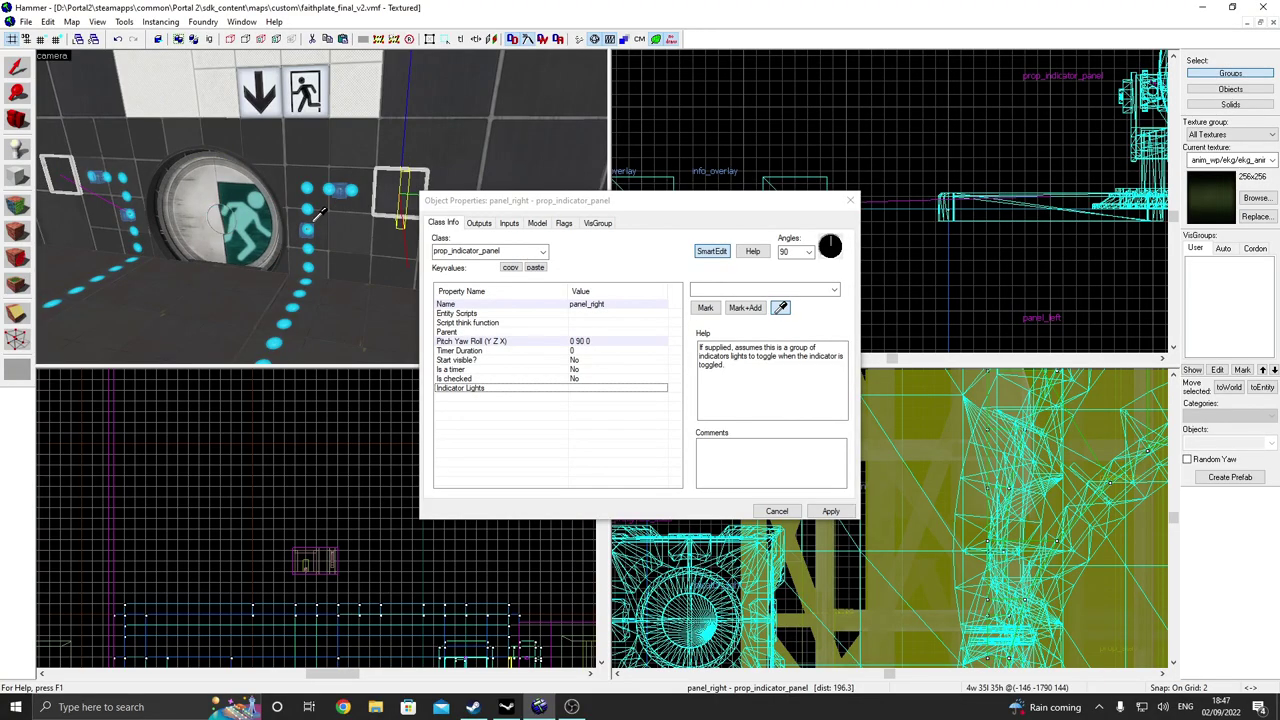
click(318, 212)
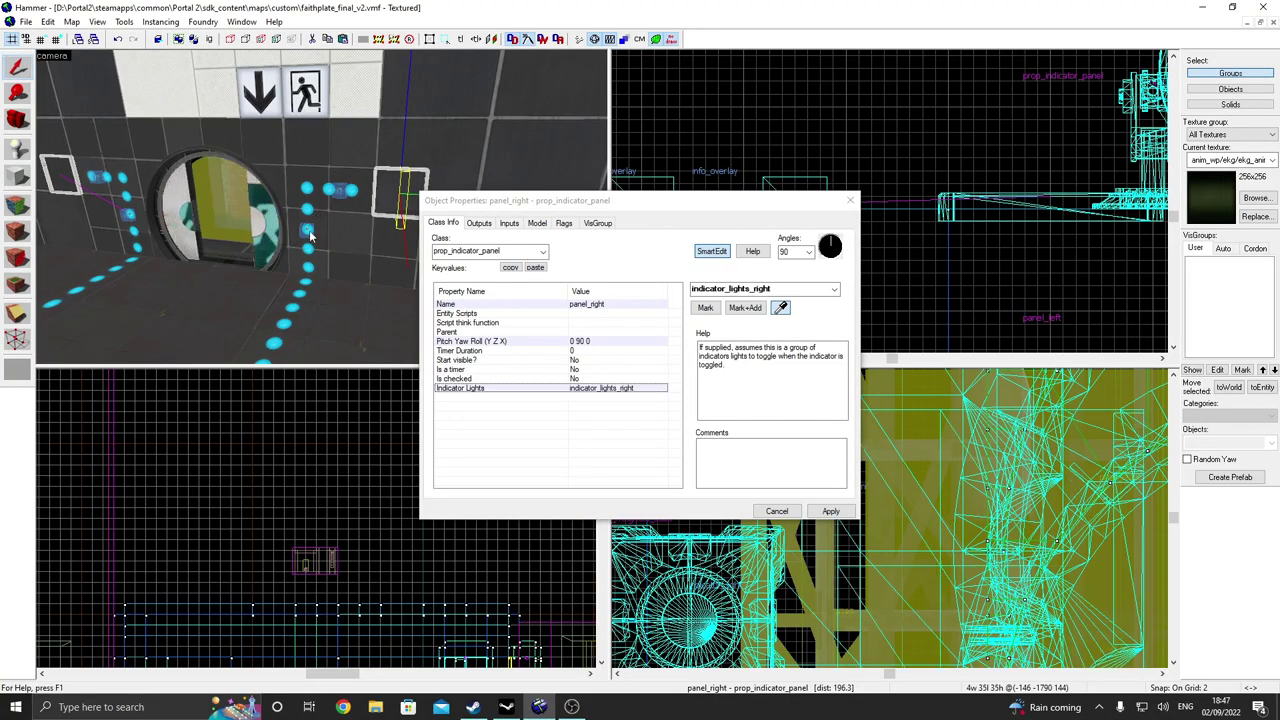
click(831, 511)
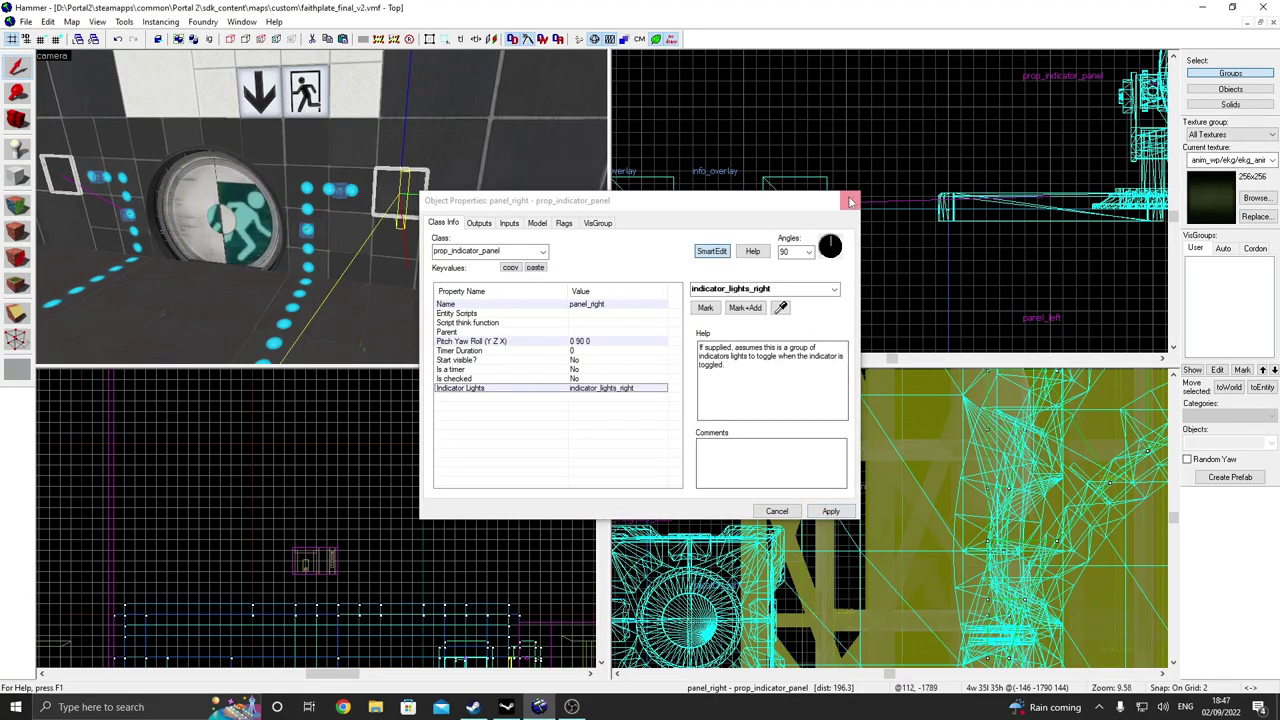
key(Escape)
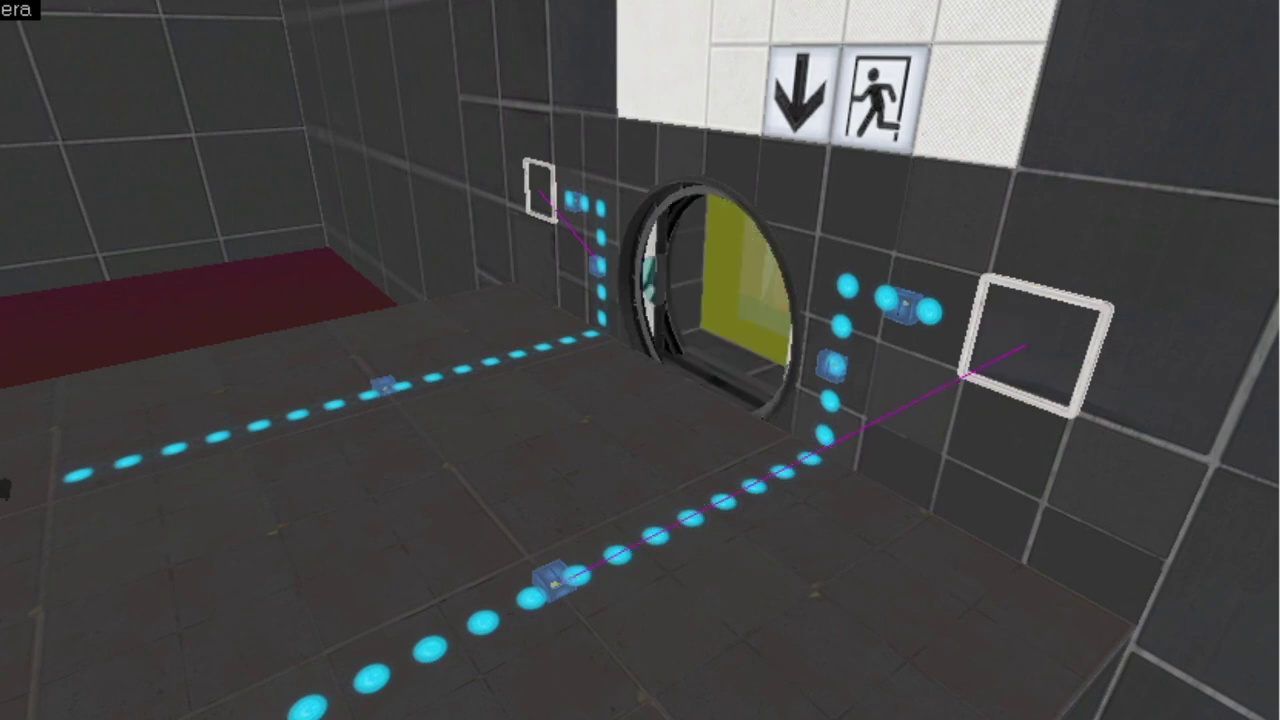
- Inspect the links of both indicator panels and the light strips running from the floor buttons to the exit door
key(z)
key(a)
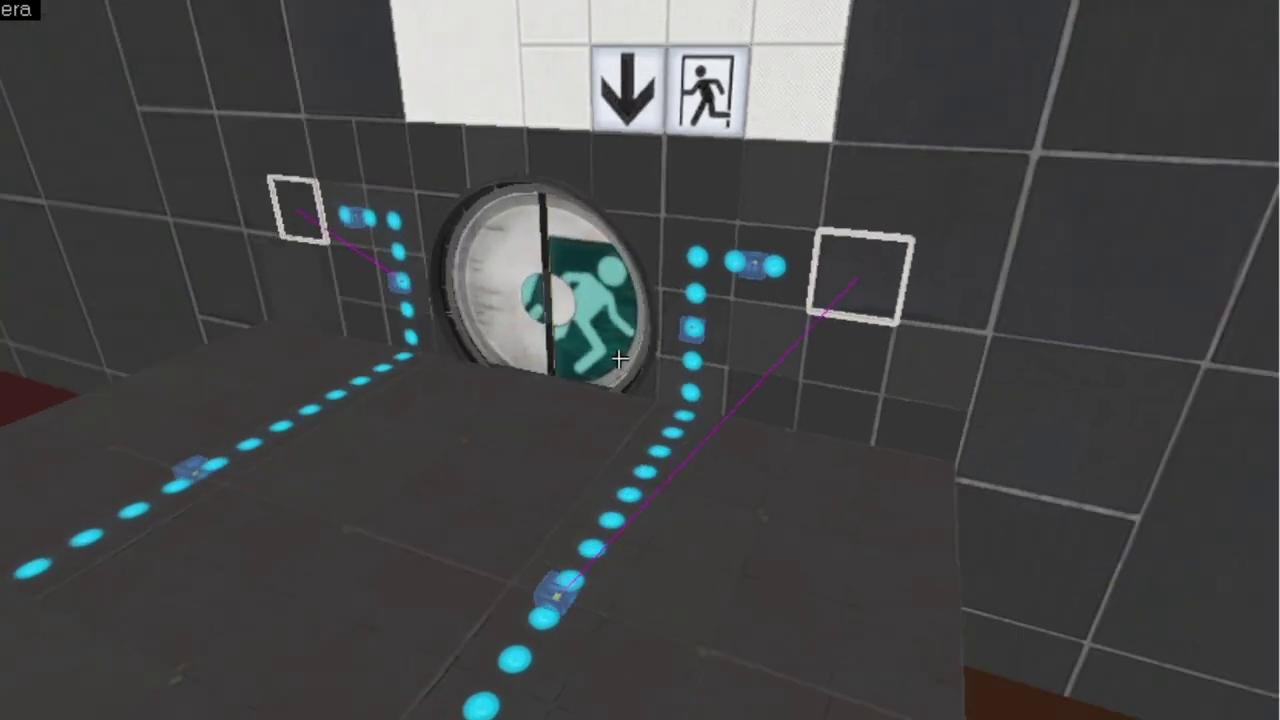
key(s)
key(z)
key(z)
key(a)
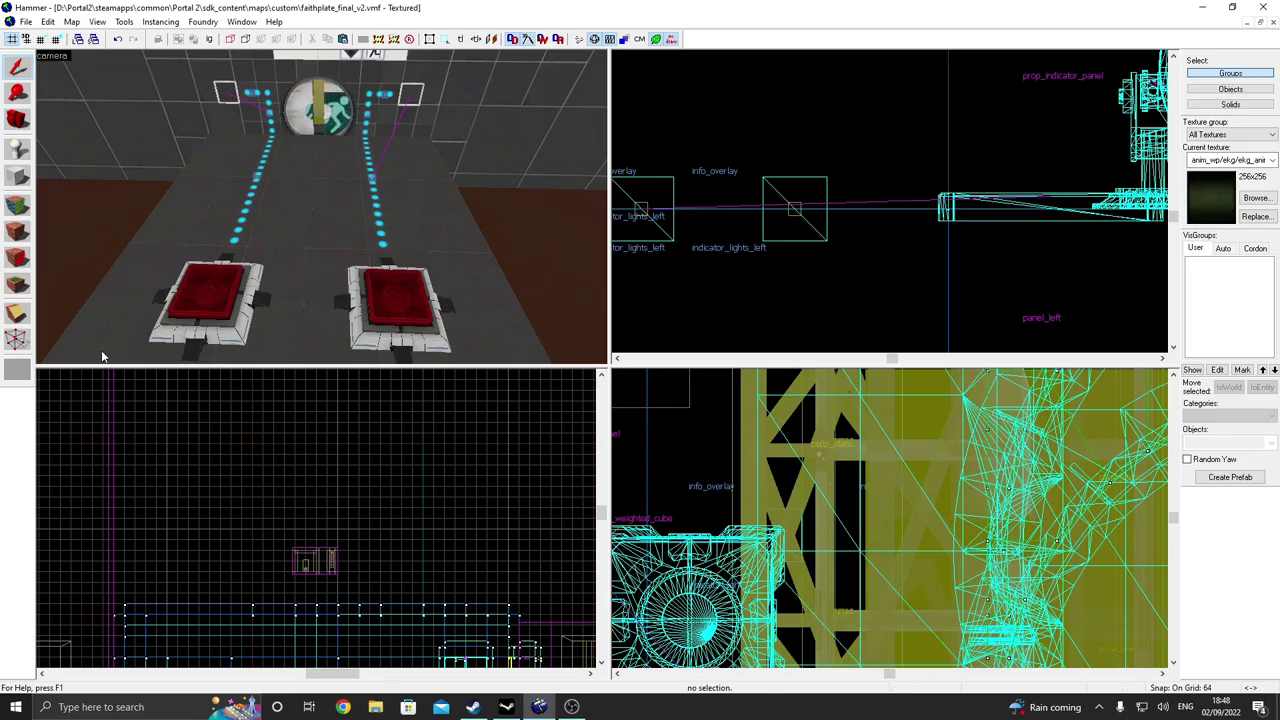
key(z)
key(w)
key(z)
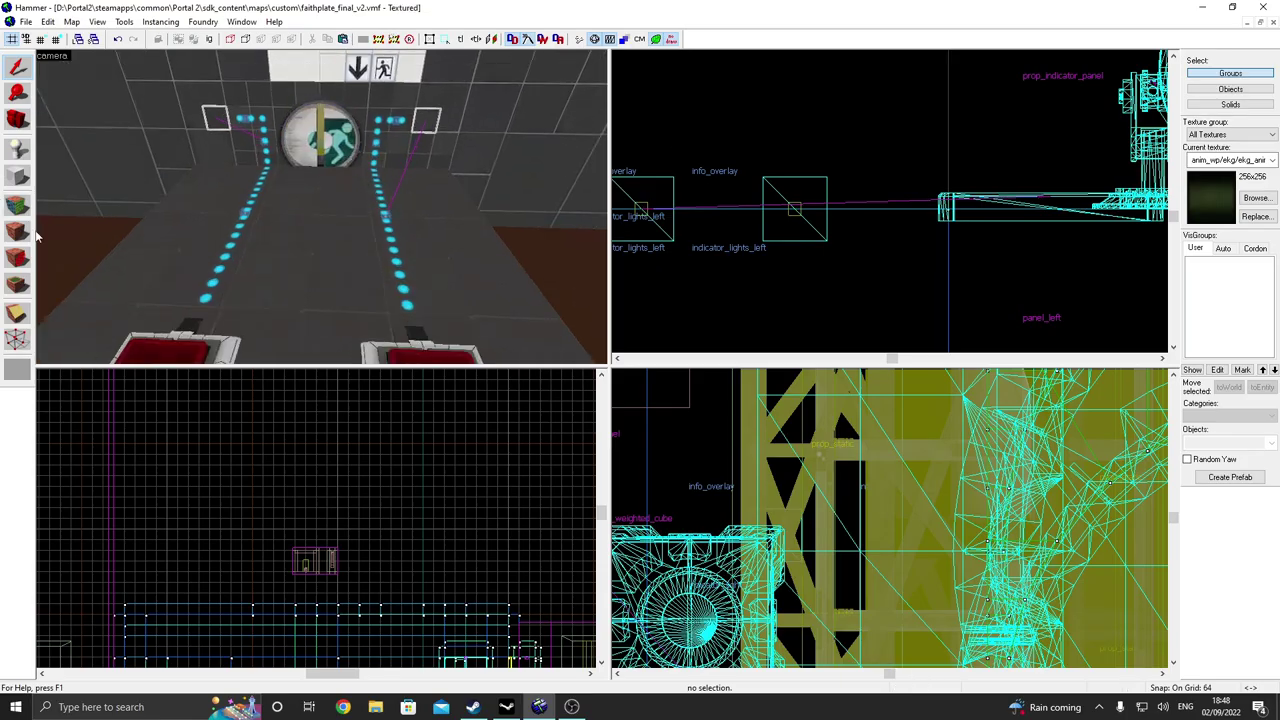
- Place a new entity on the floor between the two light strips and change its class to math_counter
click(17, 147)
click(326, 228)
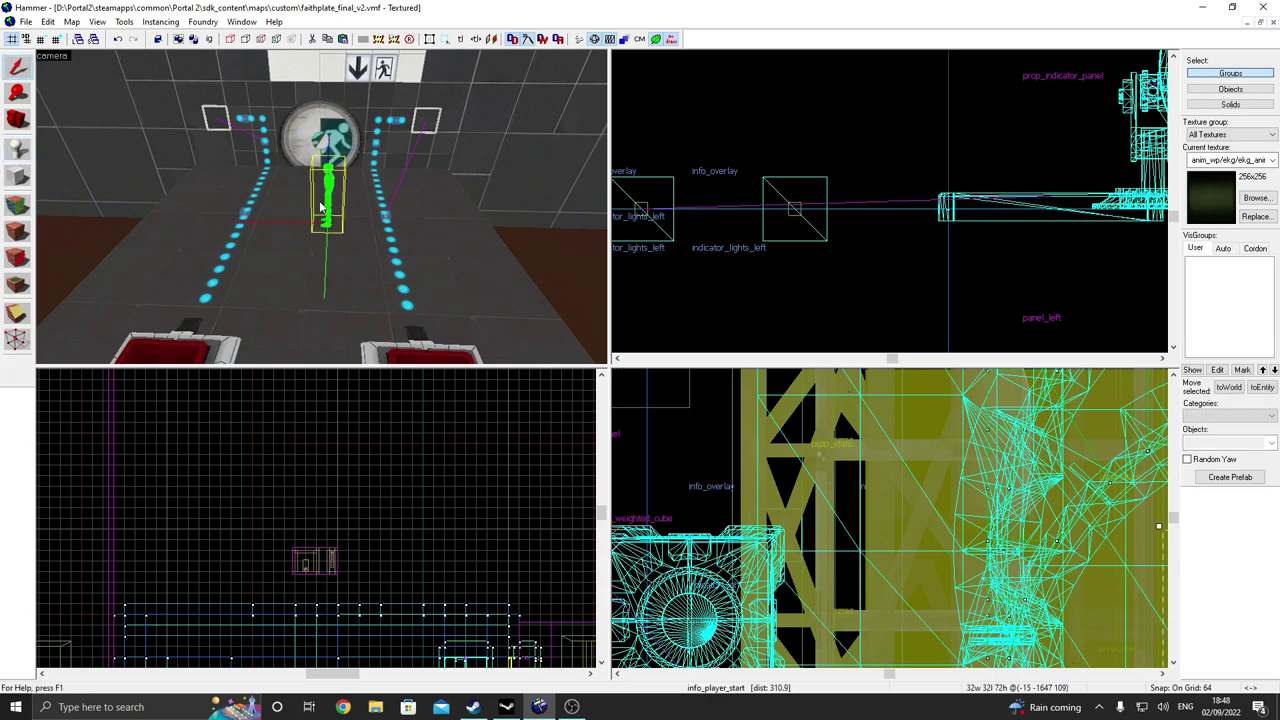
key(alt+Return)
click(544, 249)
text(math_counter)
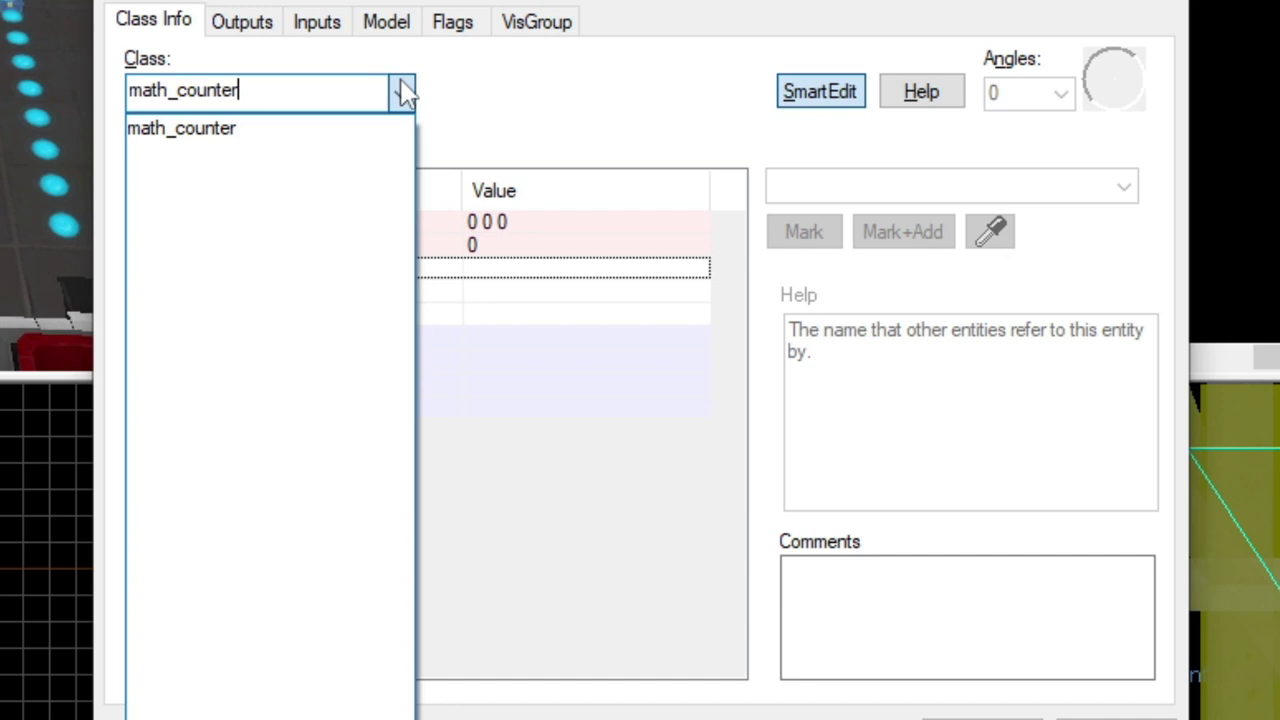
click(400, 82)
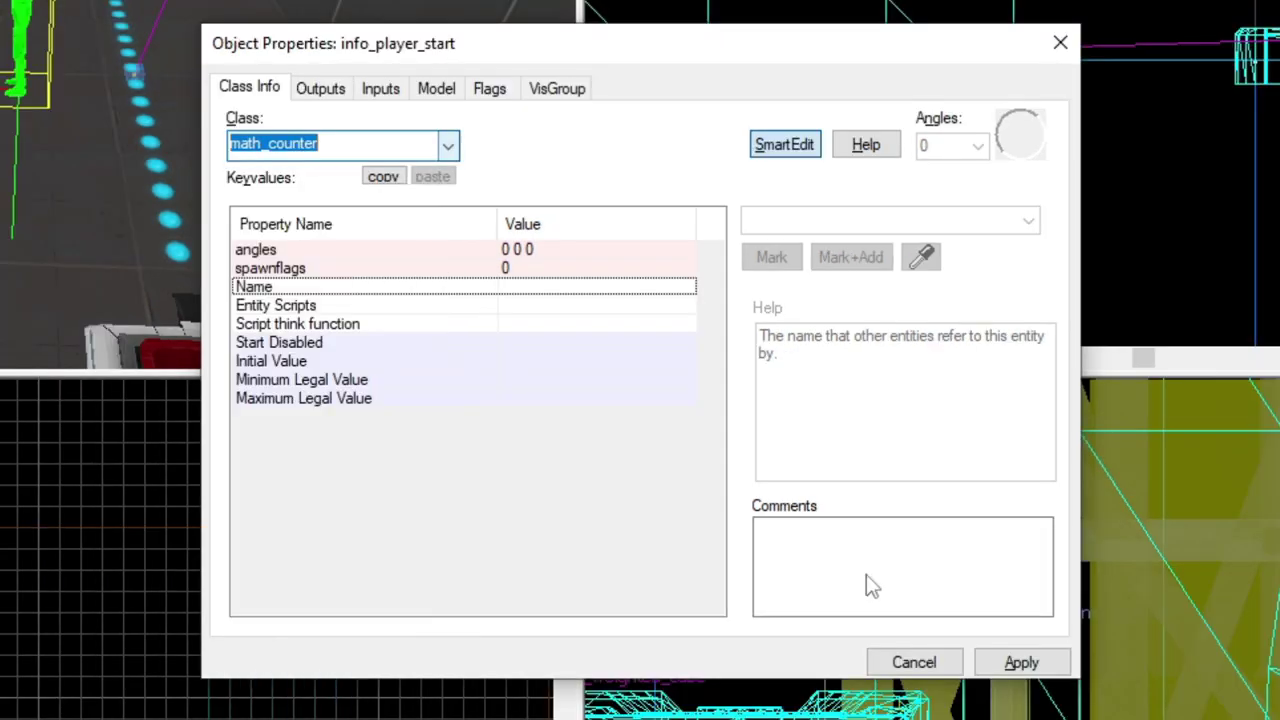
click(1020, 663)
click(1060, 43)
- Centre the math_counter between the light strips and raise it above the floor, at 0 -1664 128
scroll(777, 167, up, 3)
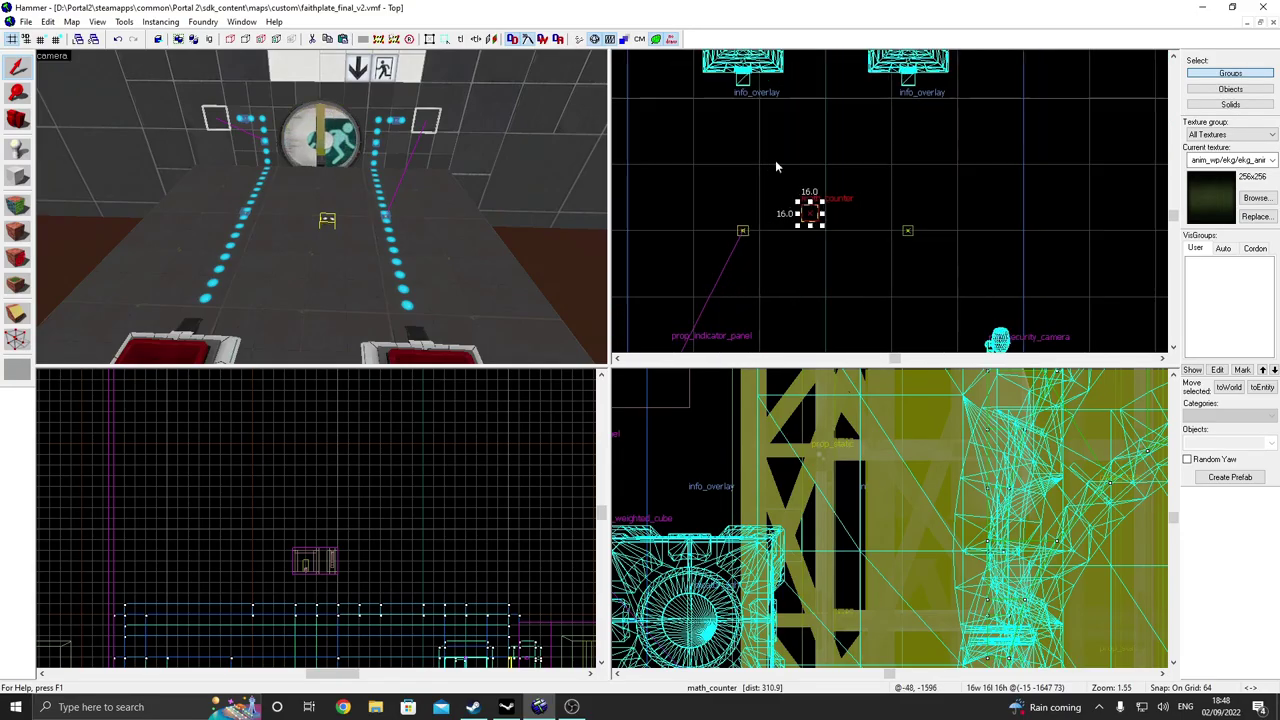
scroll(777, 163, up, 1)
drag(812, 225, 838, 249)
scroll(783, 472, down, 9)
drag(869, 543, 870, 505)
key(z)
key(w)
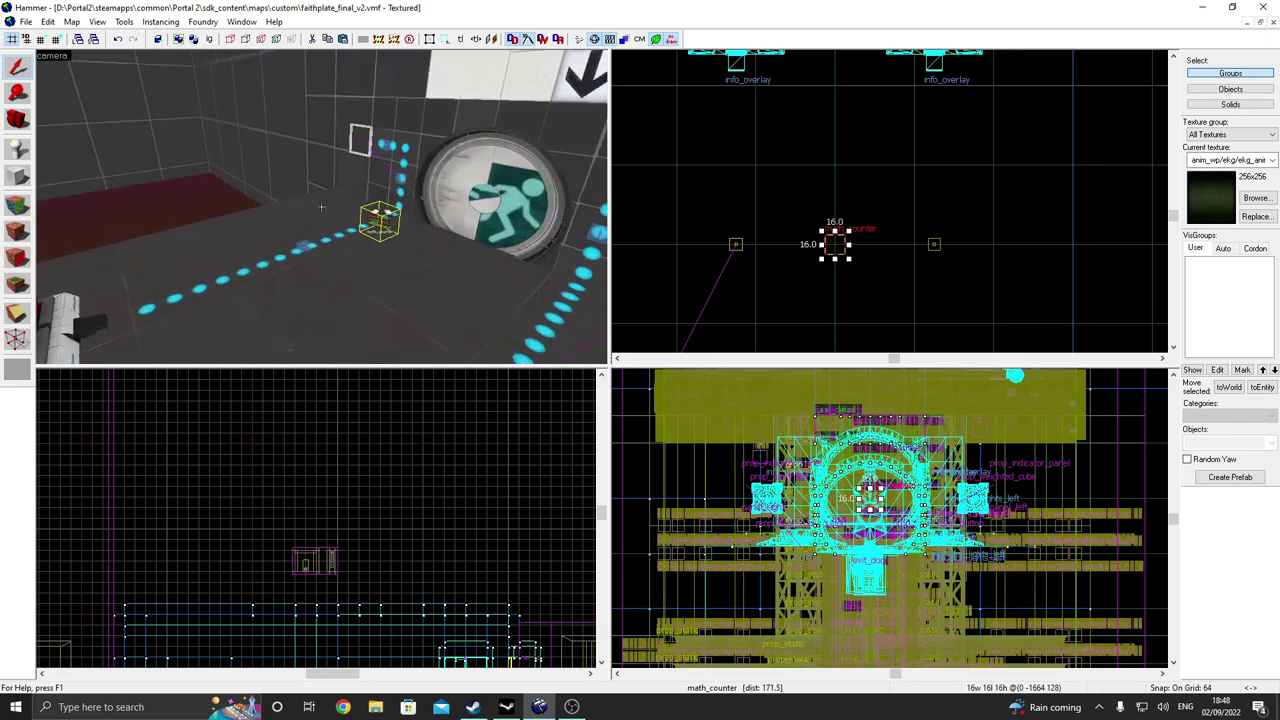
scroll(214, 515, up, 6)
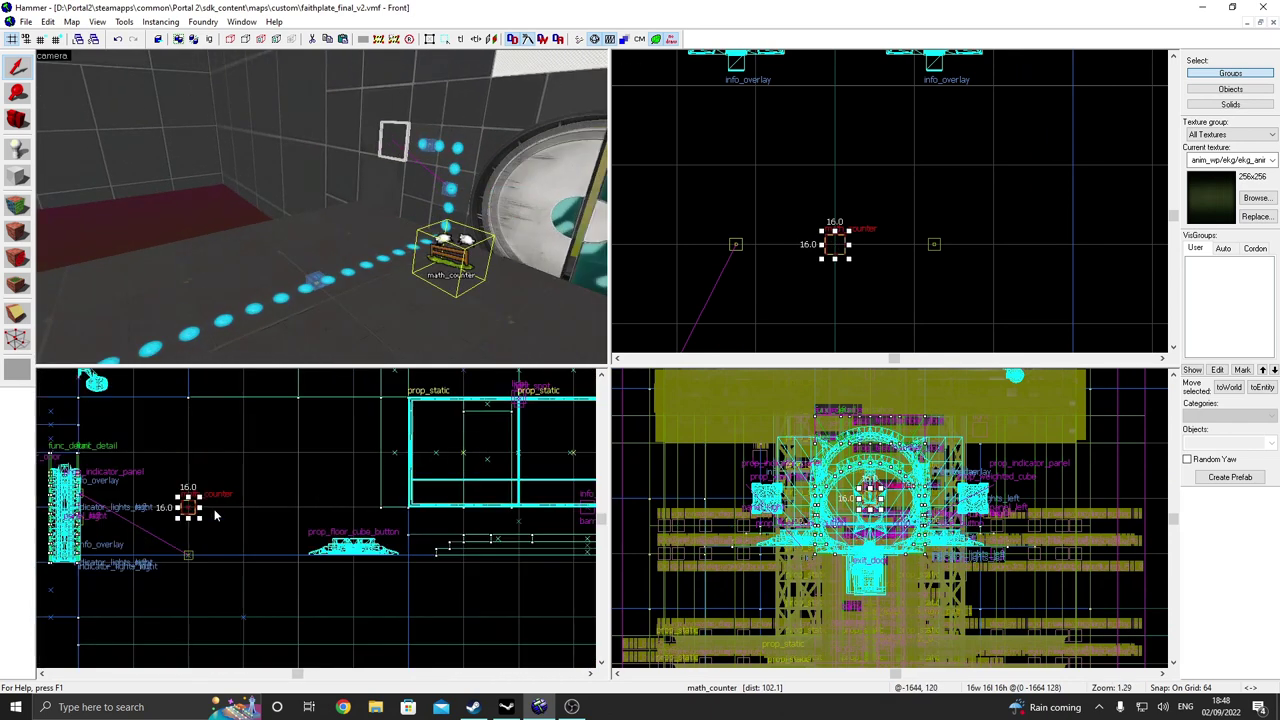
- Name the math_counter entity button_counter and apply the change
key(alt+Return)
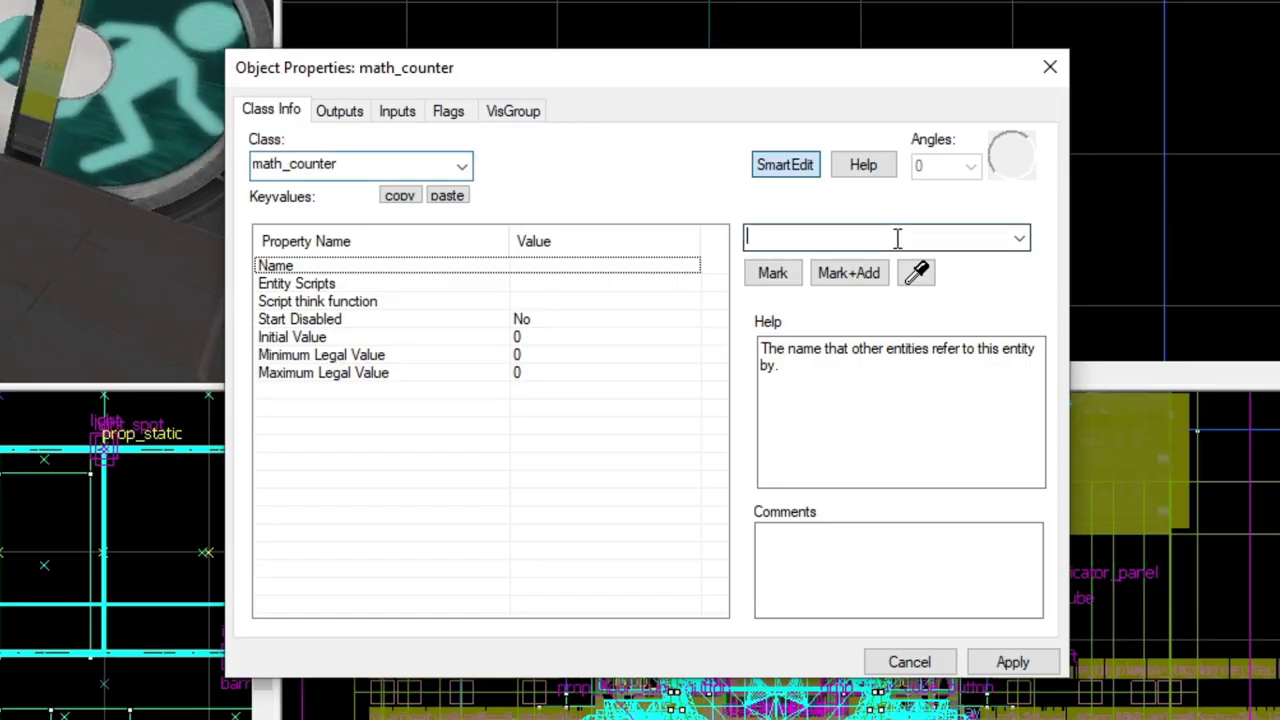
text(but)
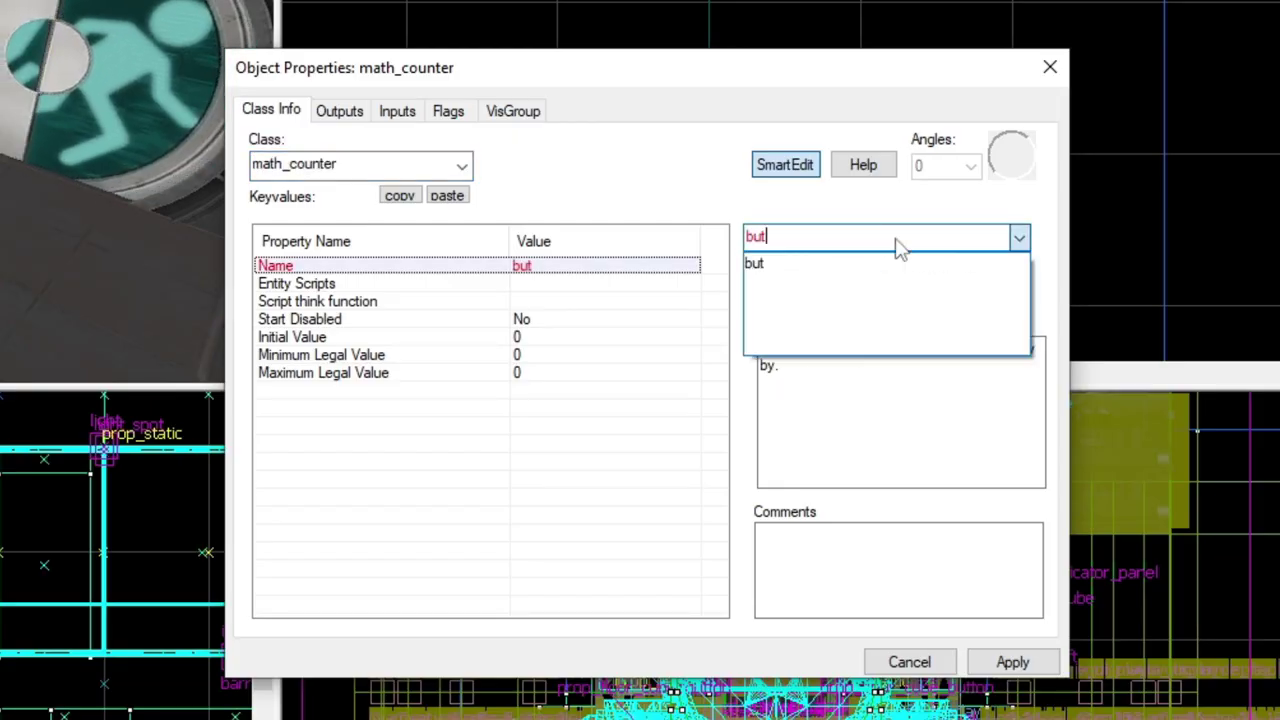
text(ton_counter)
key(Return)
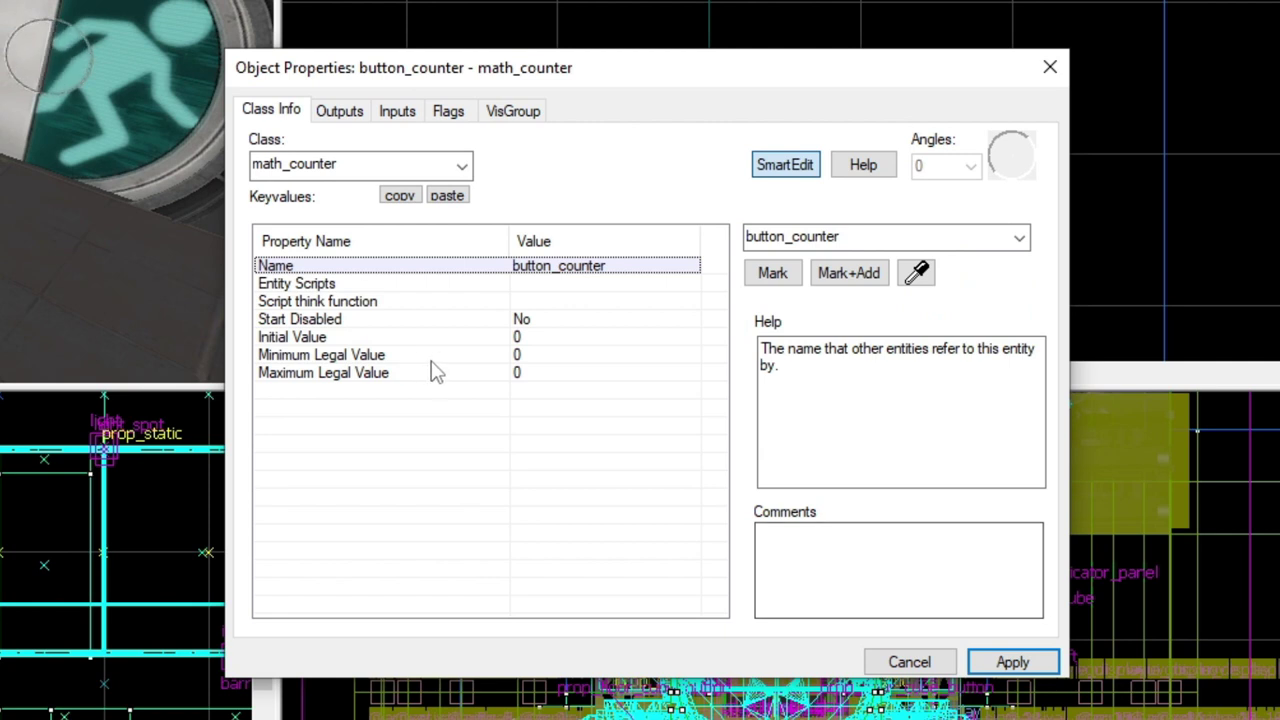
- Set the Maximum Legal Value of button_counter to 2 and apply the change
click(437, 357)
click(462, 376)
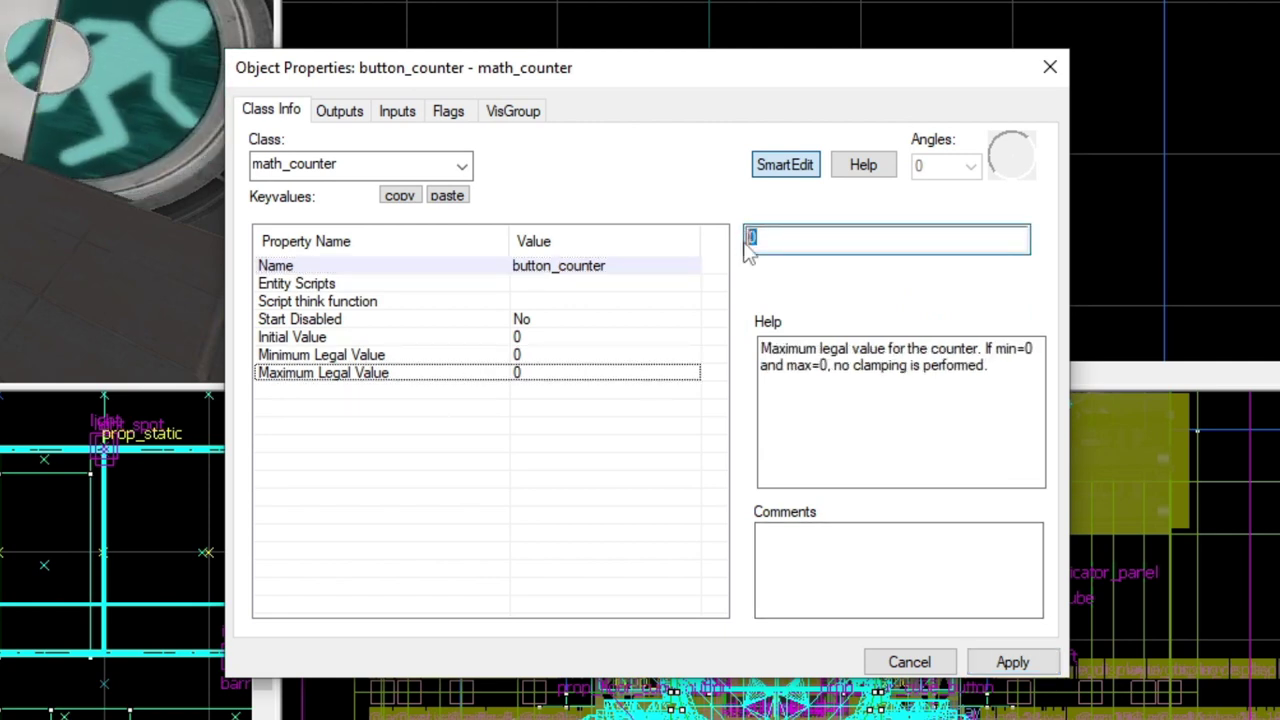
text(2)
click(1020, 663)
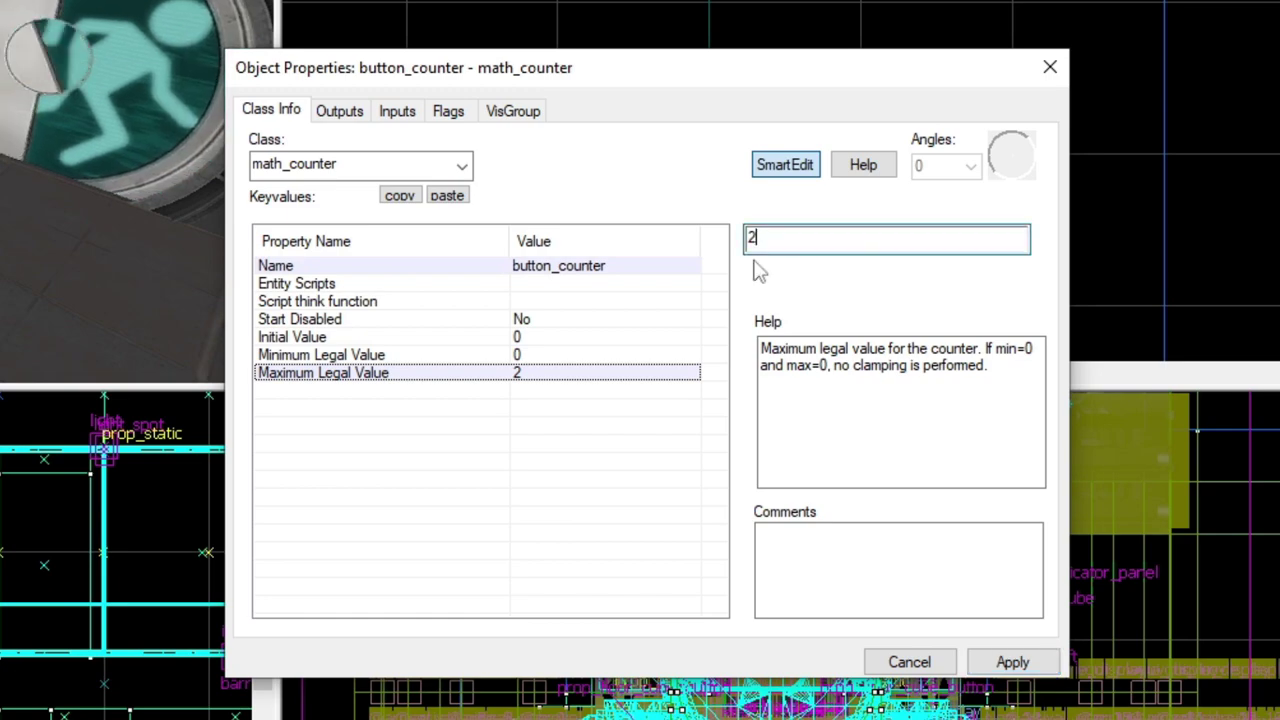
drag(779, 239, 731, 247)
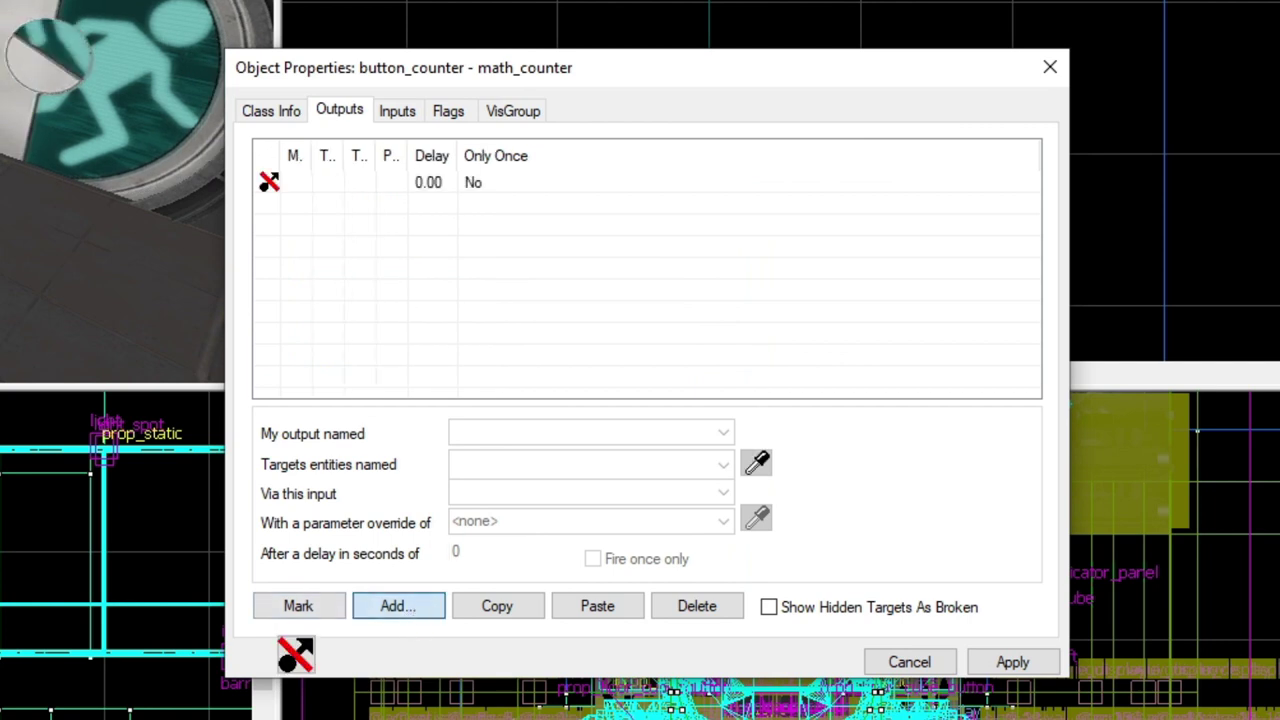
- Add an OnHitMax output to button_counter that sends Open to exit_door, and apply it
click(724, 432)
click(683, 436)
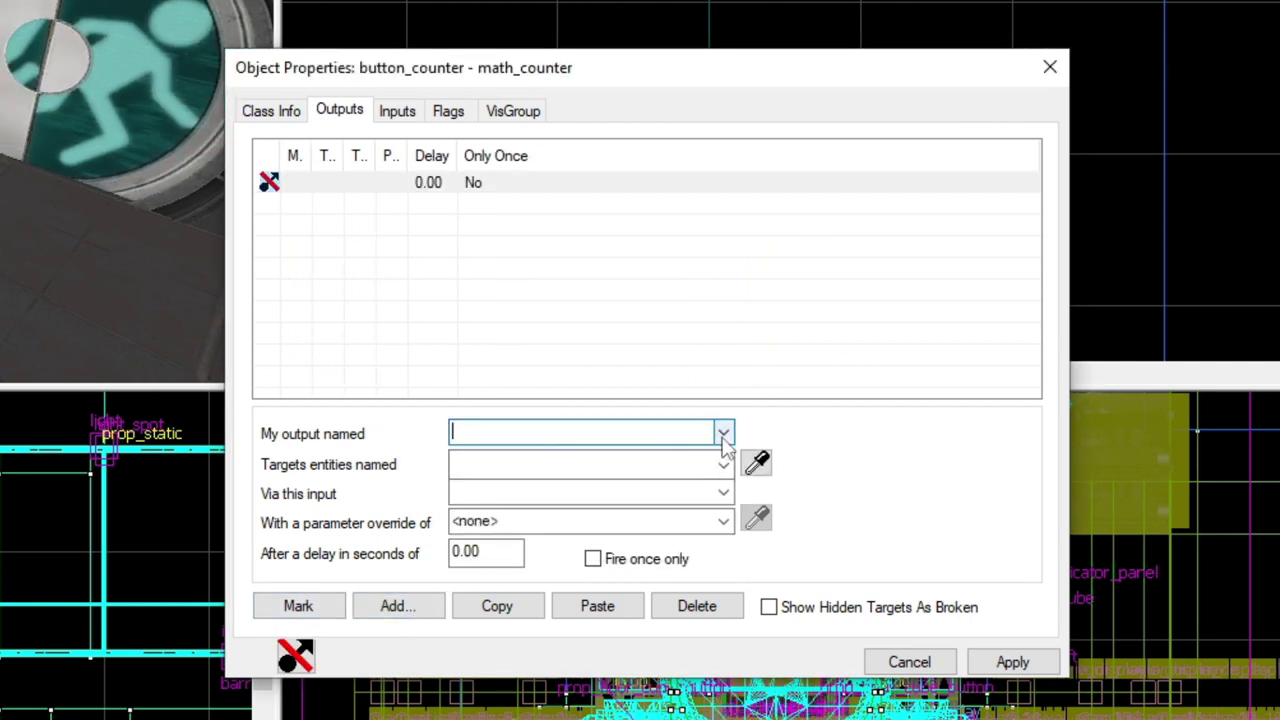
click(724, 432)
click(495, 509)
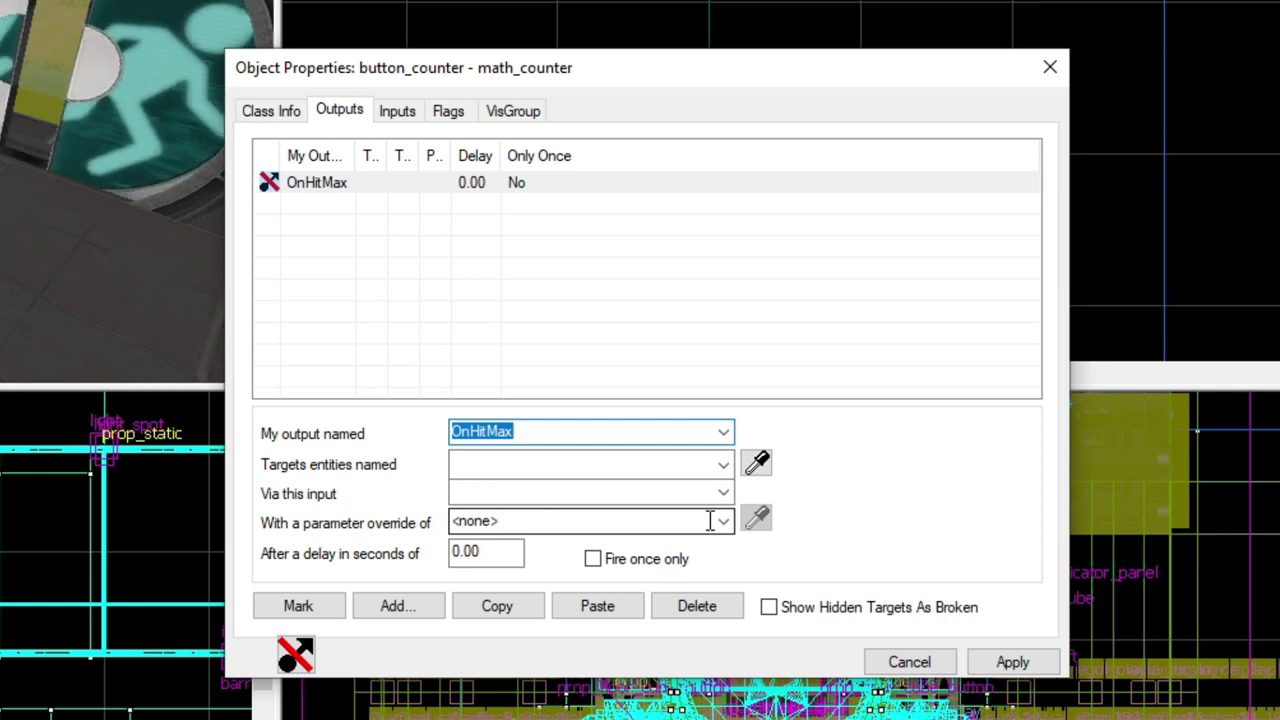
click(723, 464)
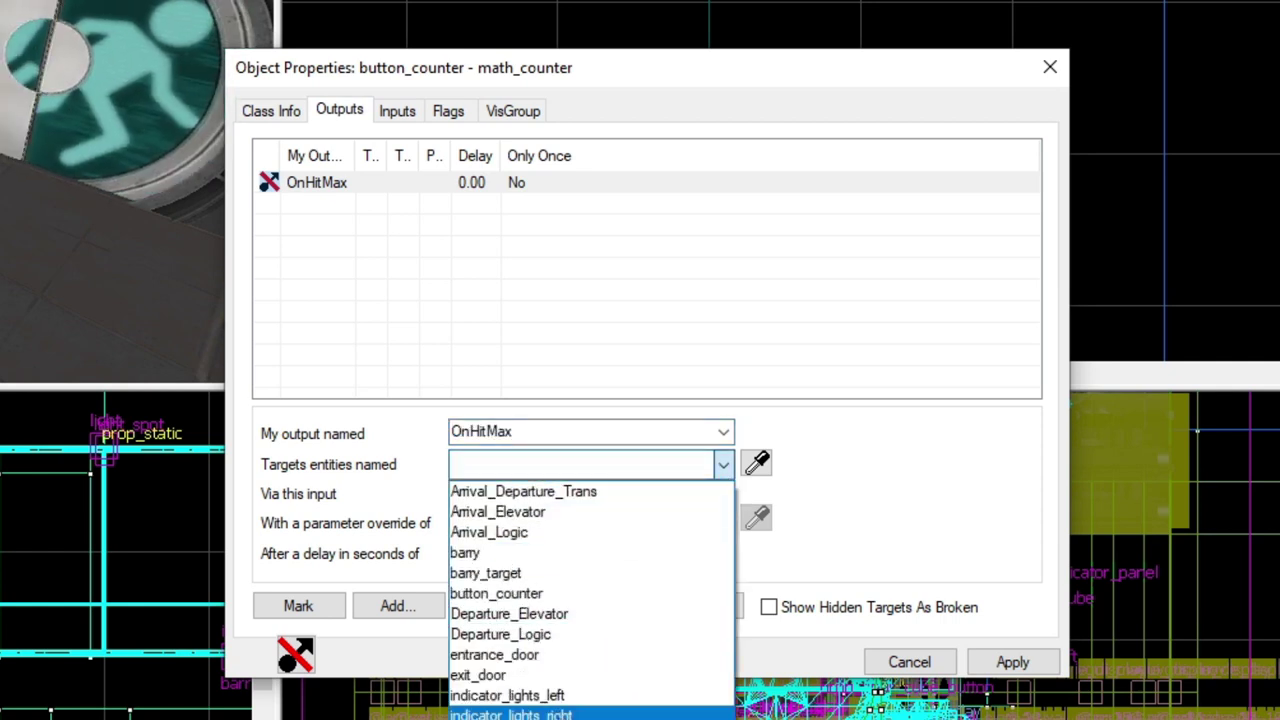
click(478, 675)
click(723, 493)
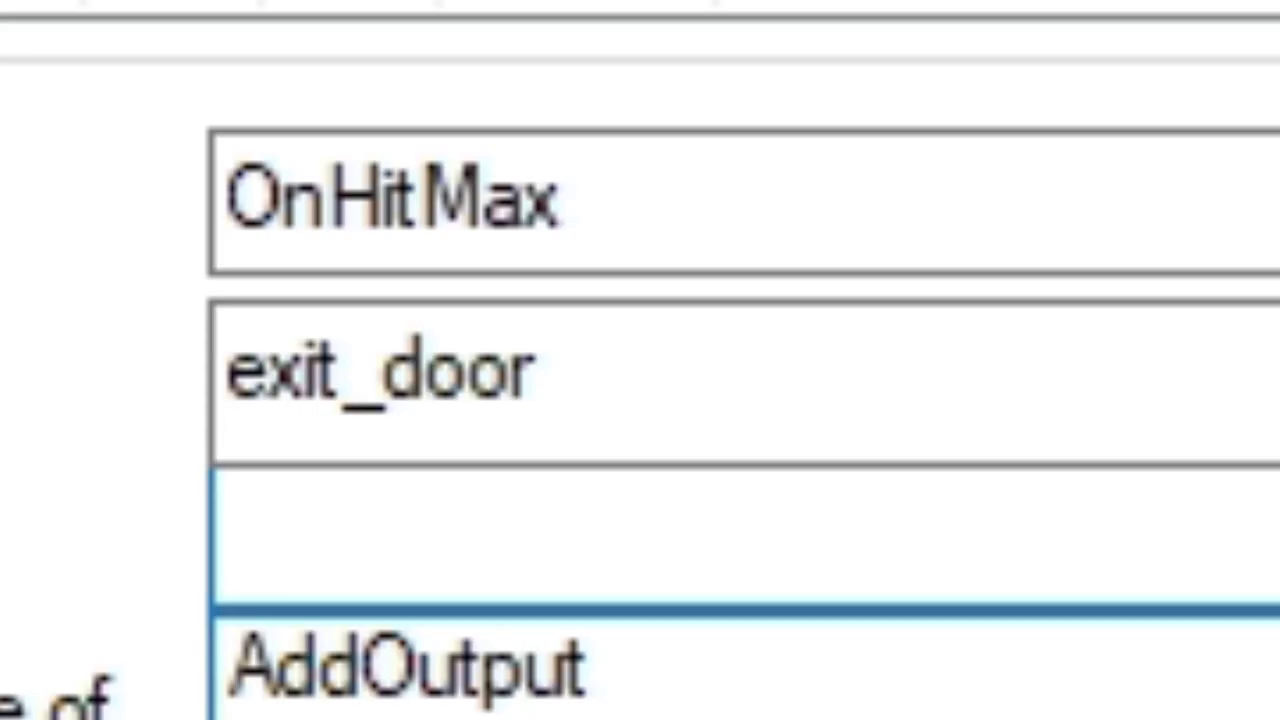
click(285, 719)
click(1014, 664)
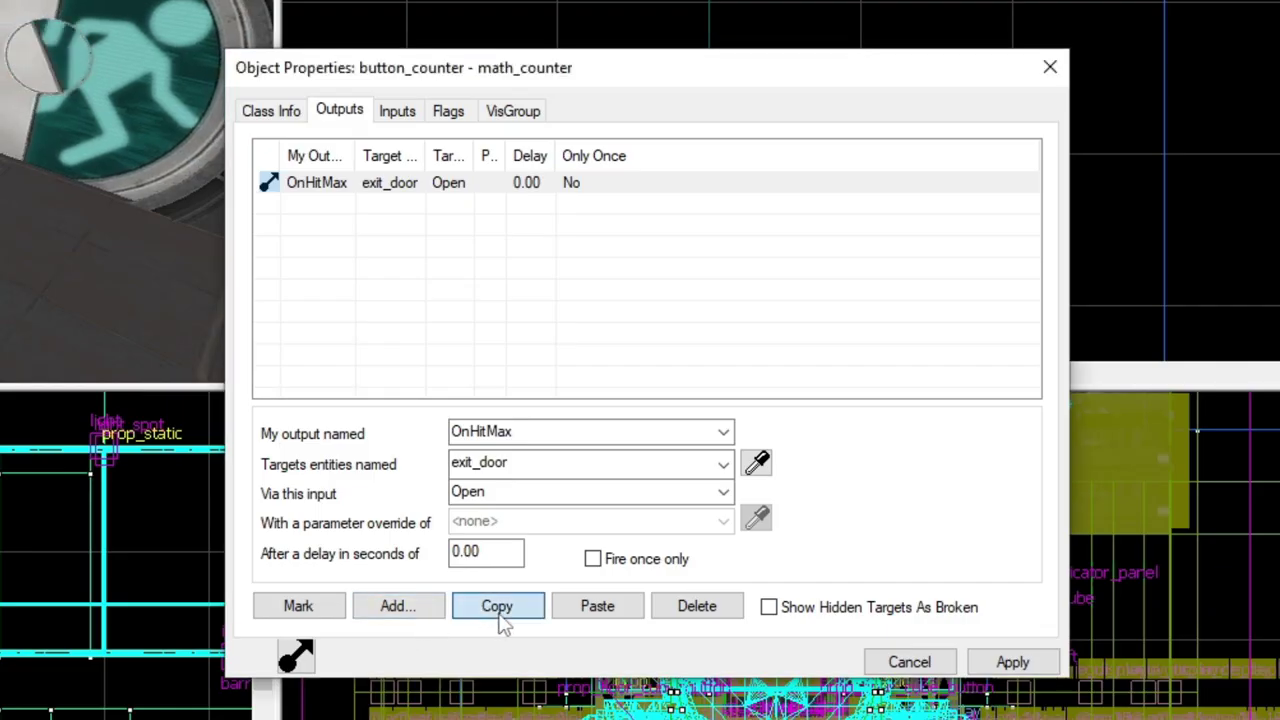
- Duplicate the OnHitMax output, change the copy to OnChangedFromMax with the Close input on exit_door, and close the properties
click(597, 606)
click(706, 431)
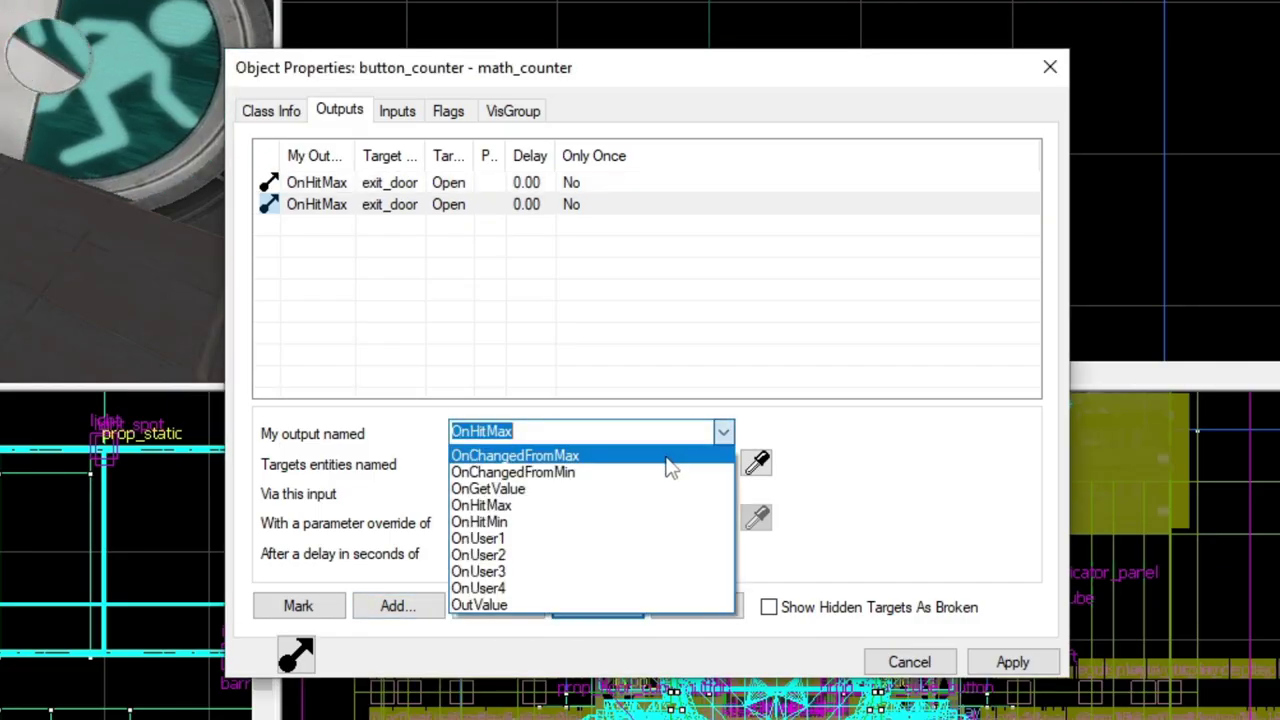
click(666, 458)
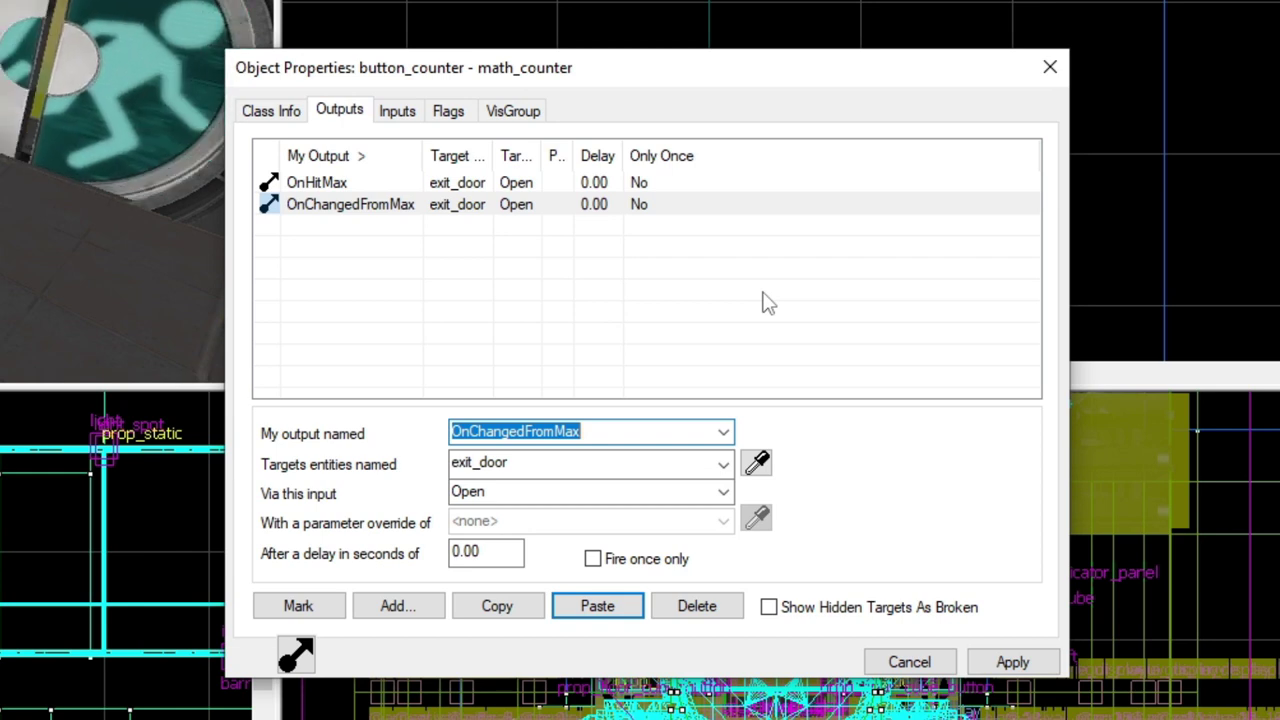
click(722, 491)
click(590, 532)
click(500, 184)
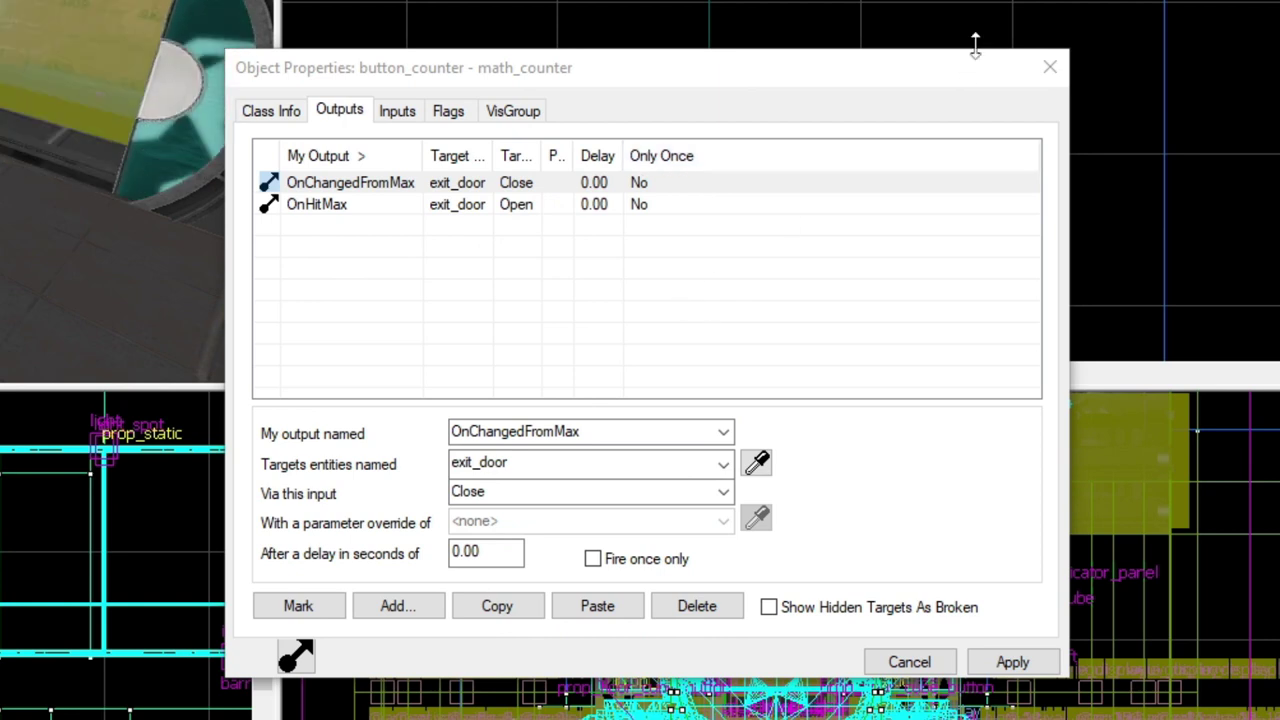
click(1053, 78)
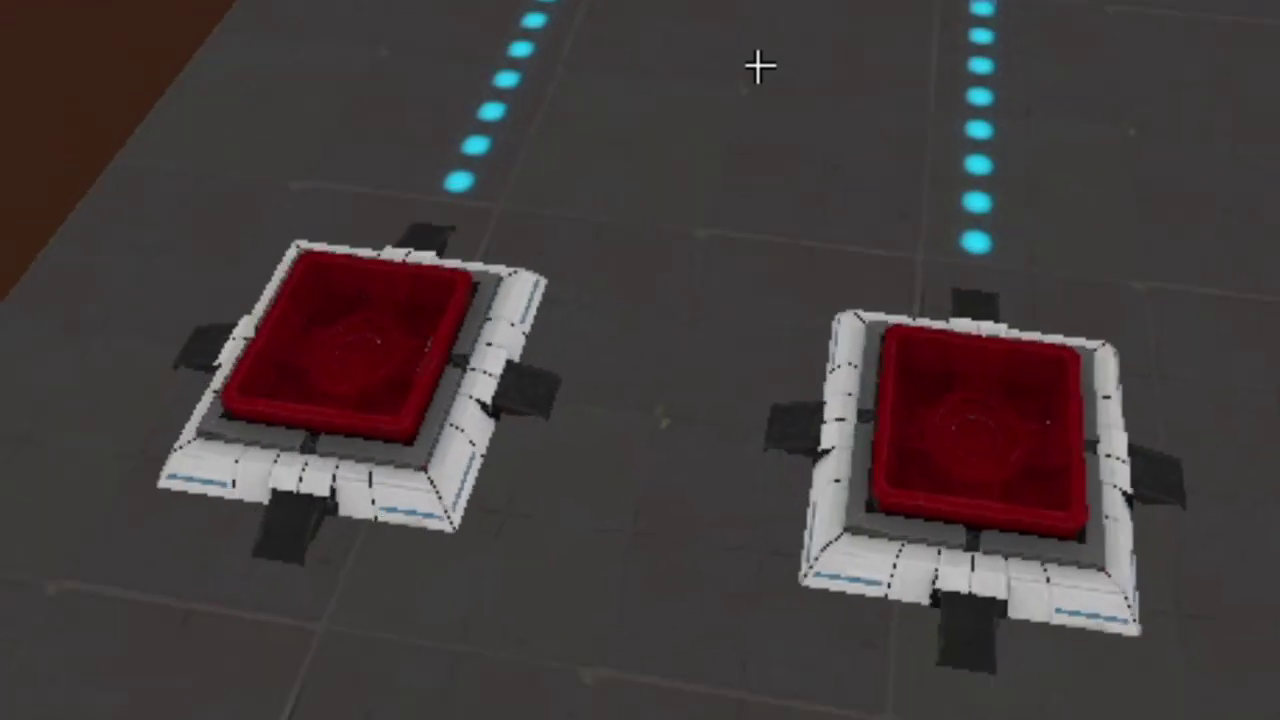
- Add an OnPressed output to the left floor button that sends Check to panel_left
double_click(460, 380)
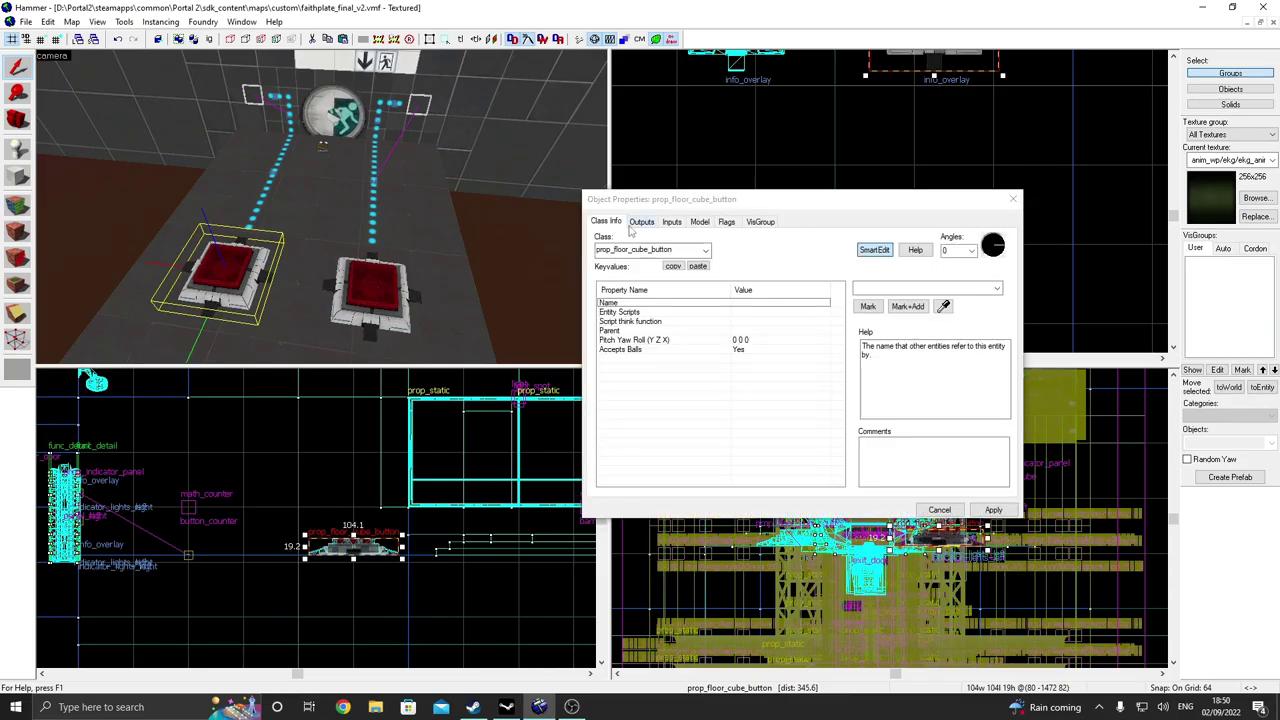
click(640, 222)
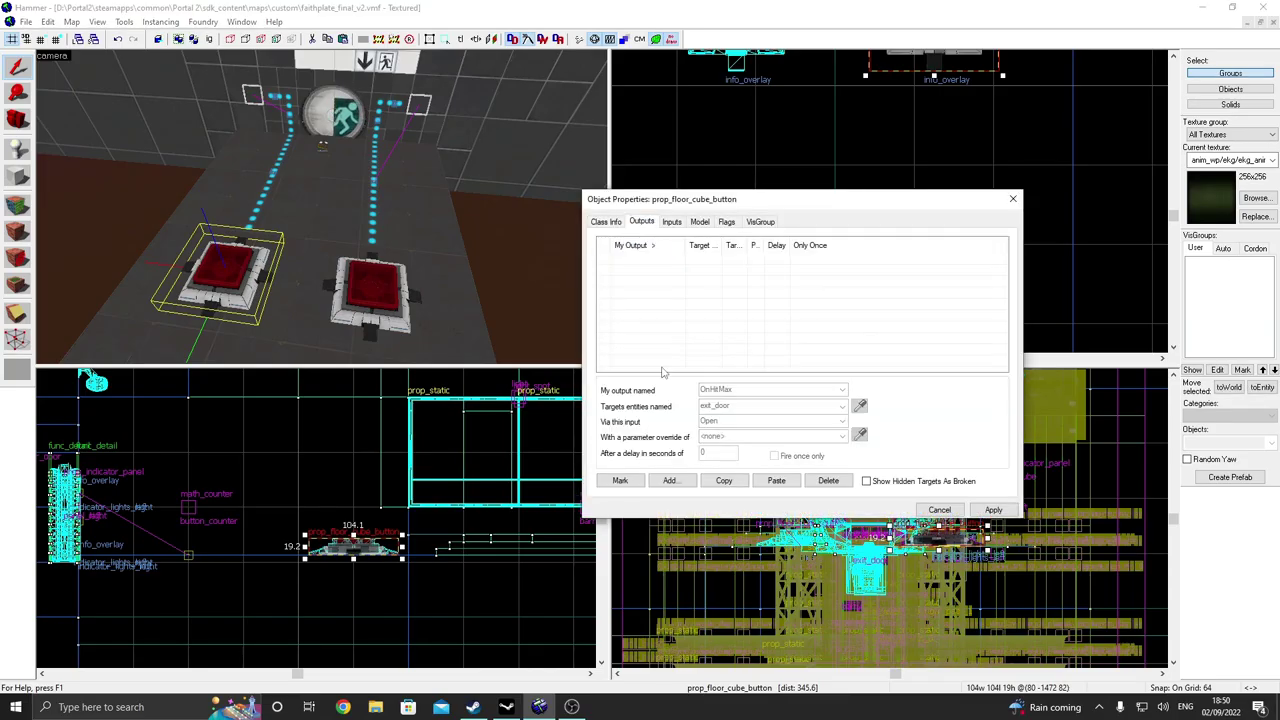
click(669, 481)
click(842, 406)
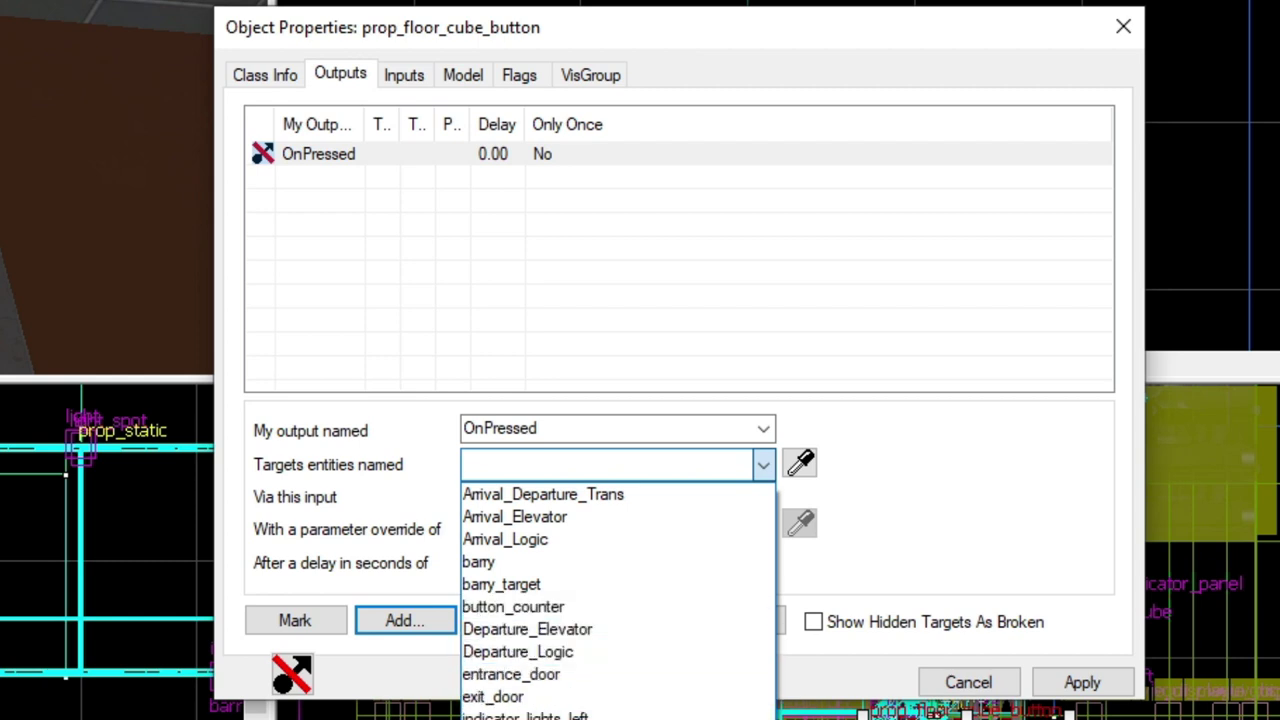
click(700, 716)
click(772, 499)
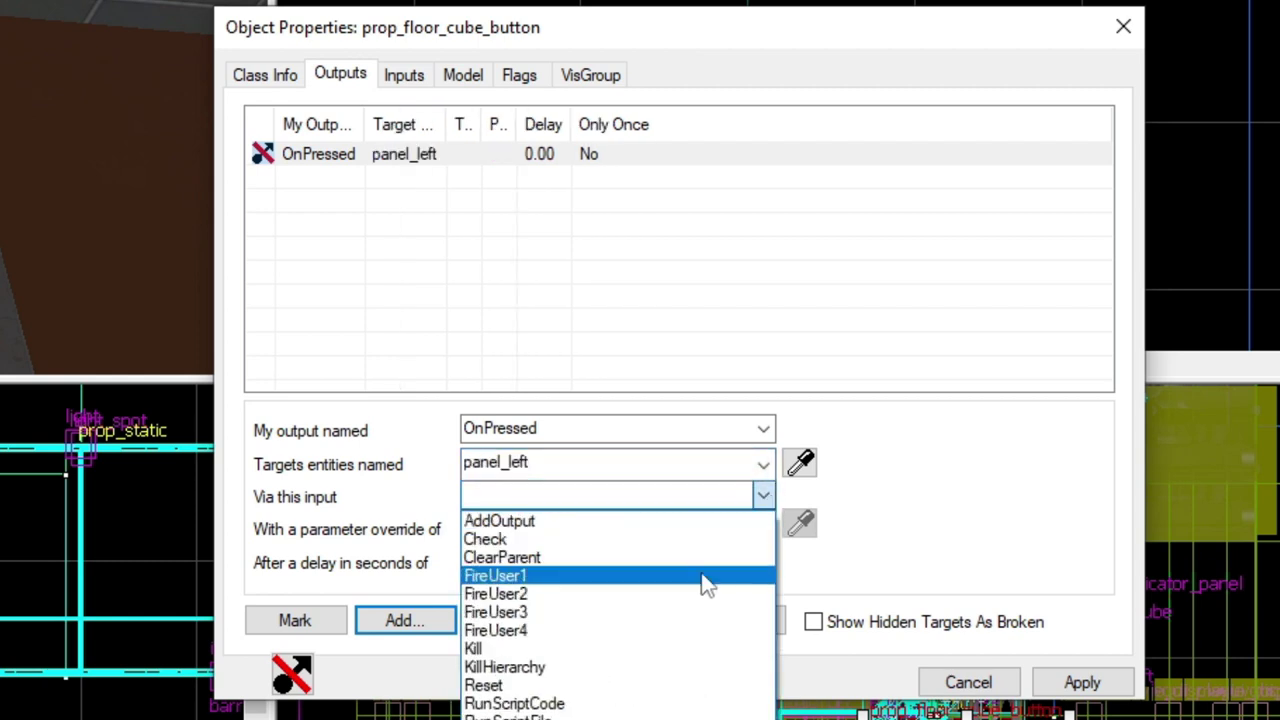
click(548, 460)
click(763, 495)
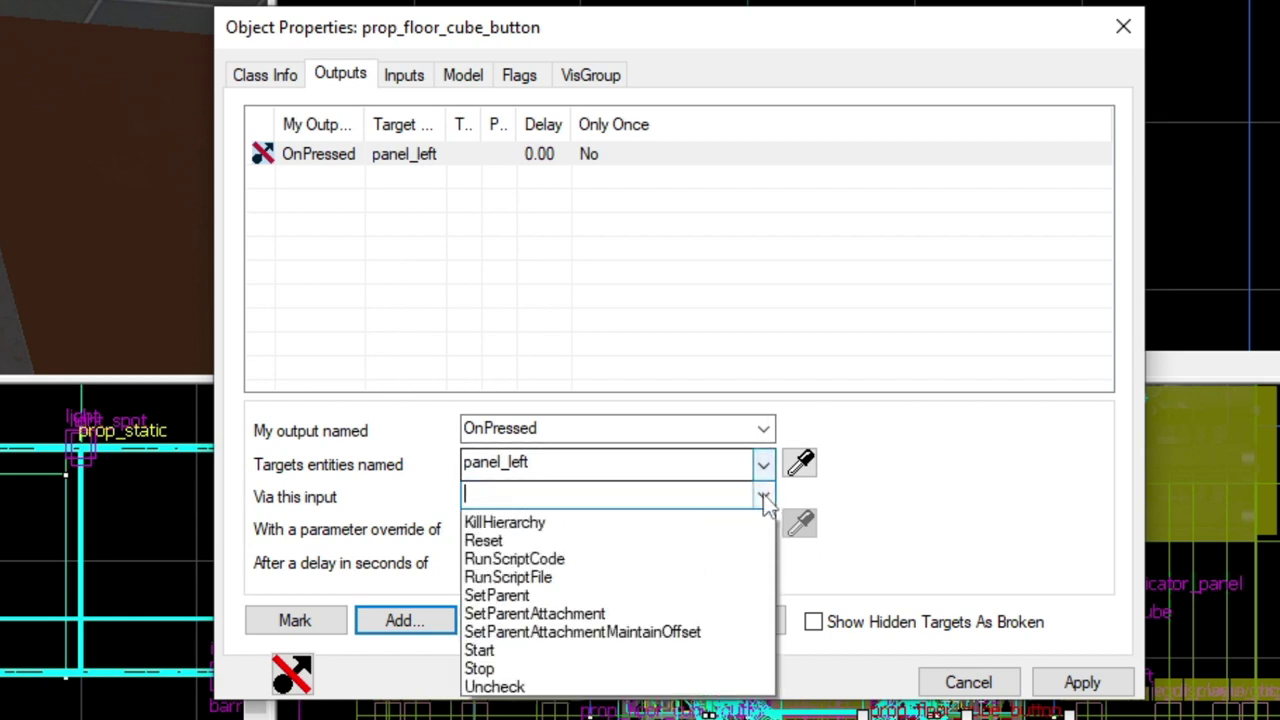
scroll(763, 495, up, 3)
click(763, 495)
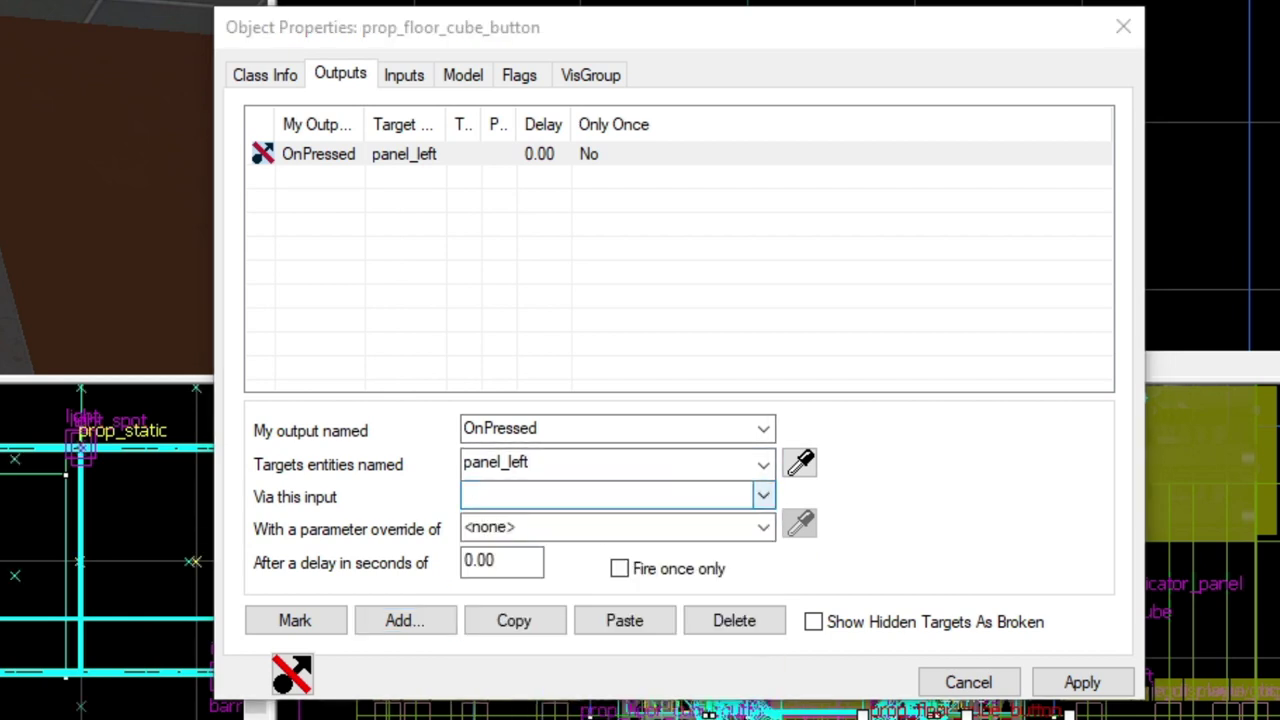
click(763, 497)
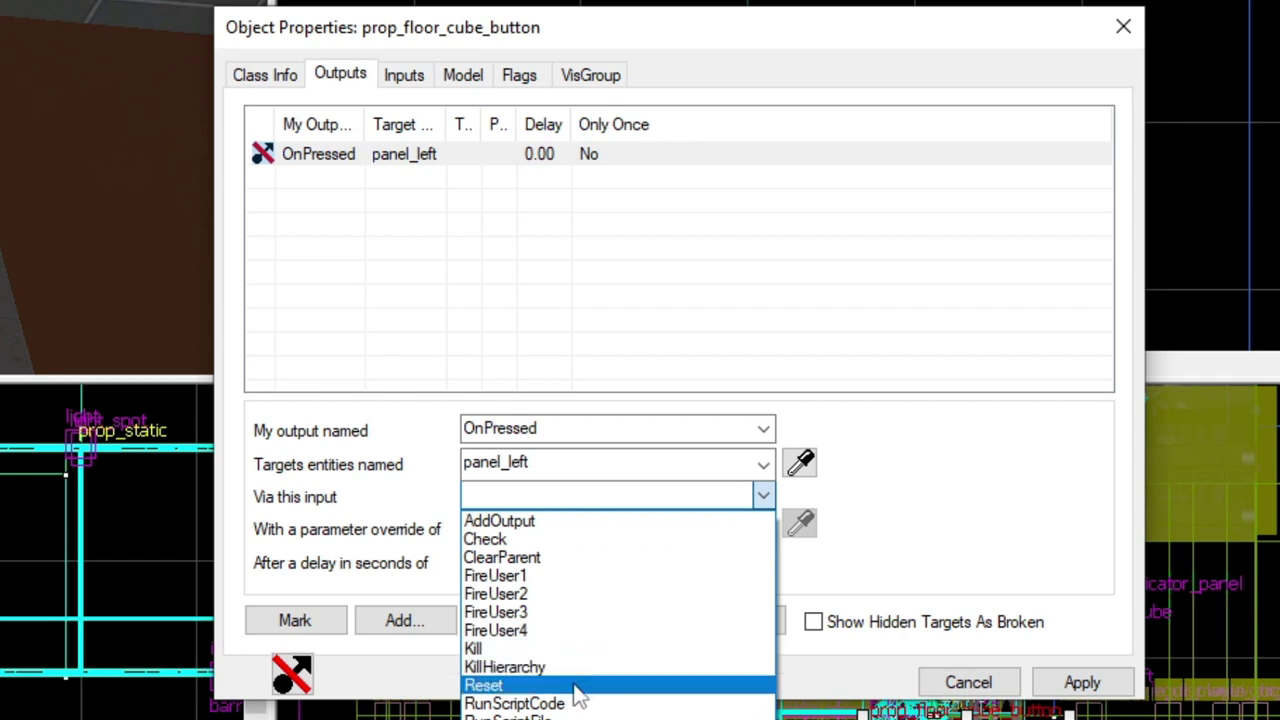
click(490, 539)
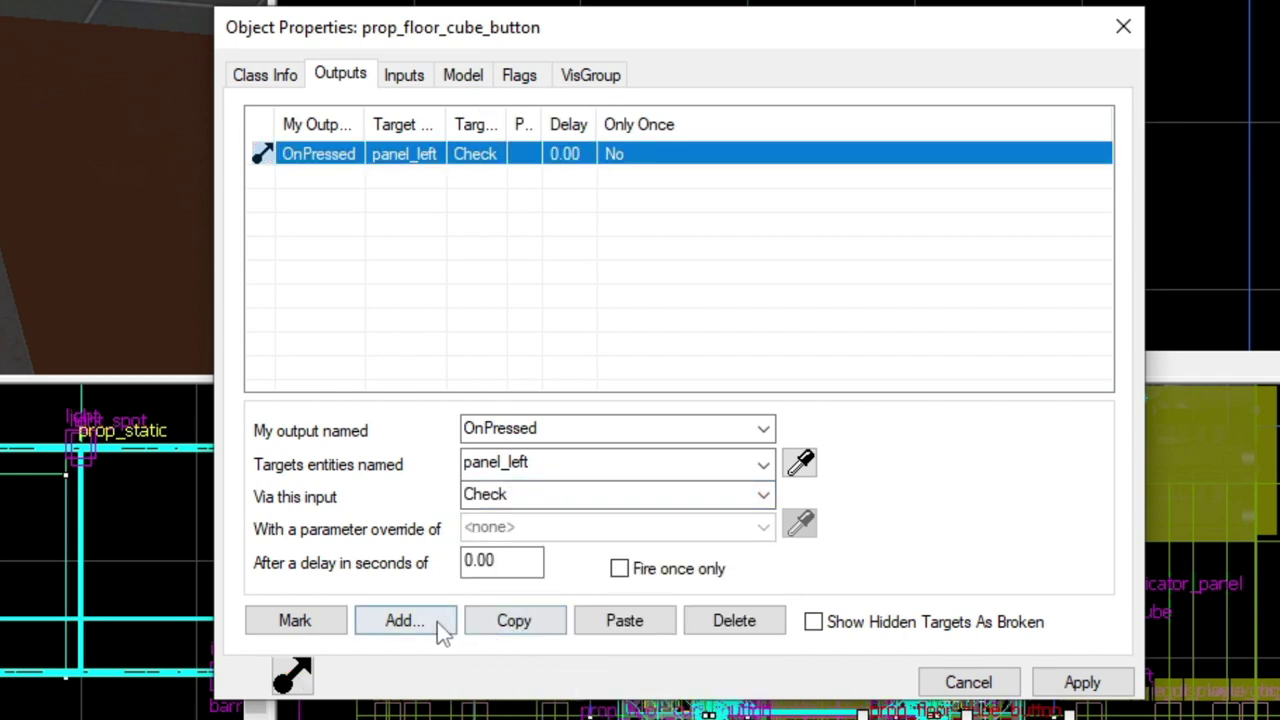
- Add a second OnPressed output to the left floor button that sends Add to button_counter with parameter 1
click(405, 621)
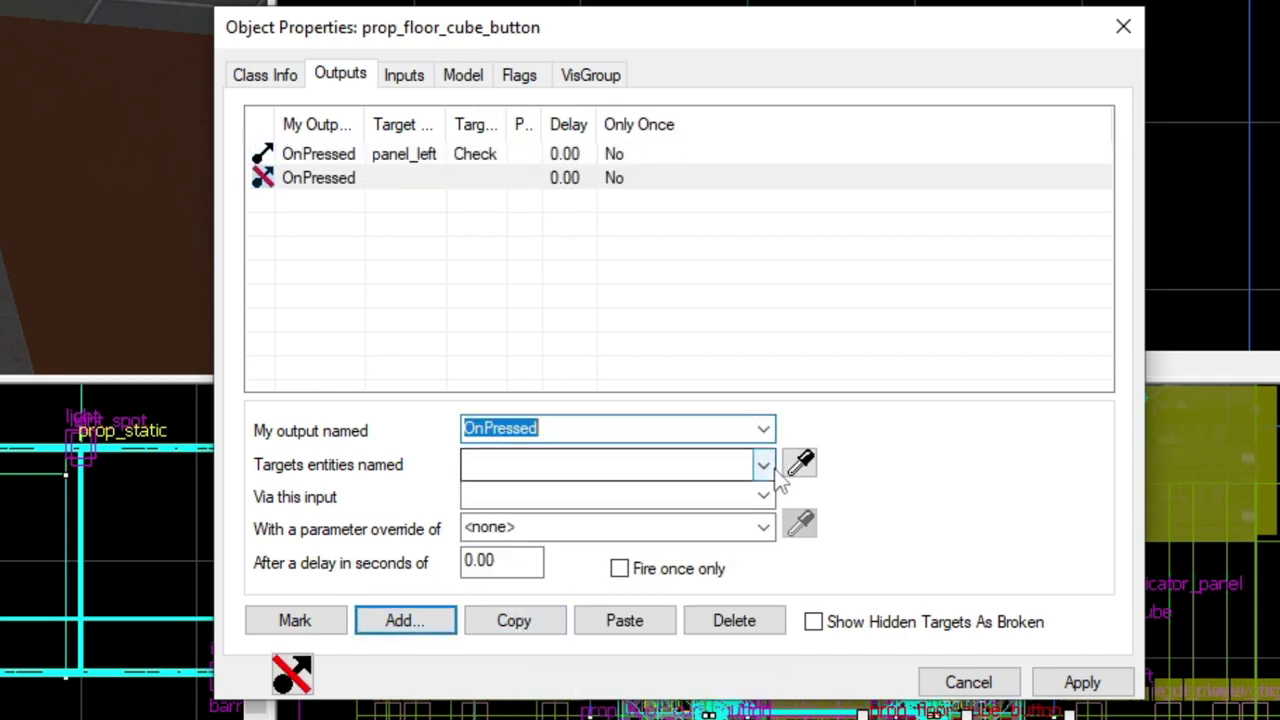
click(766, 466)
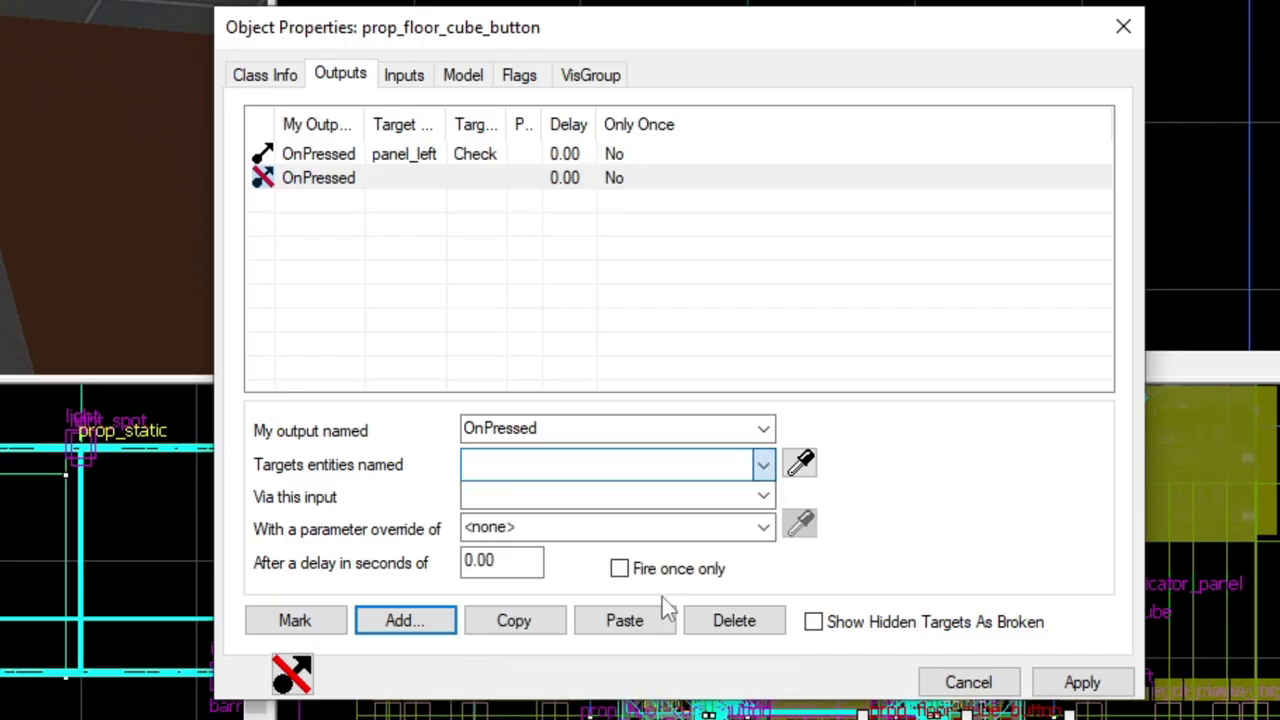
click(662, 597)
click(763, 496)
click(628, 520)
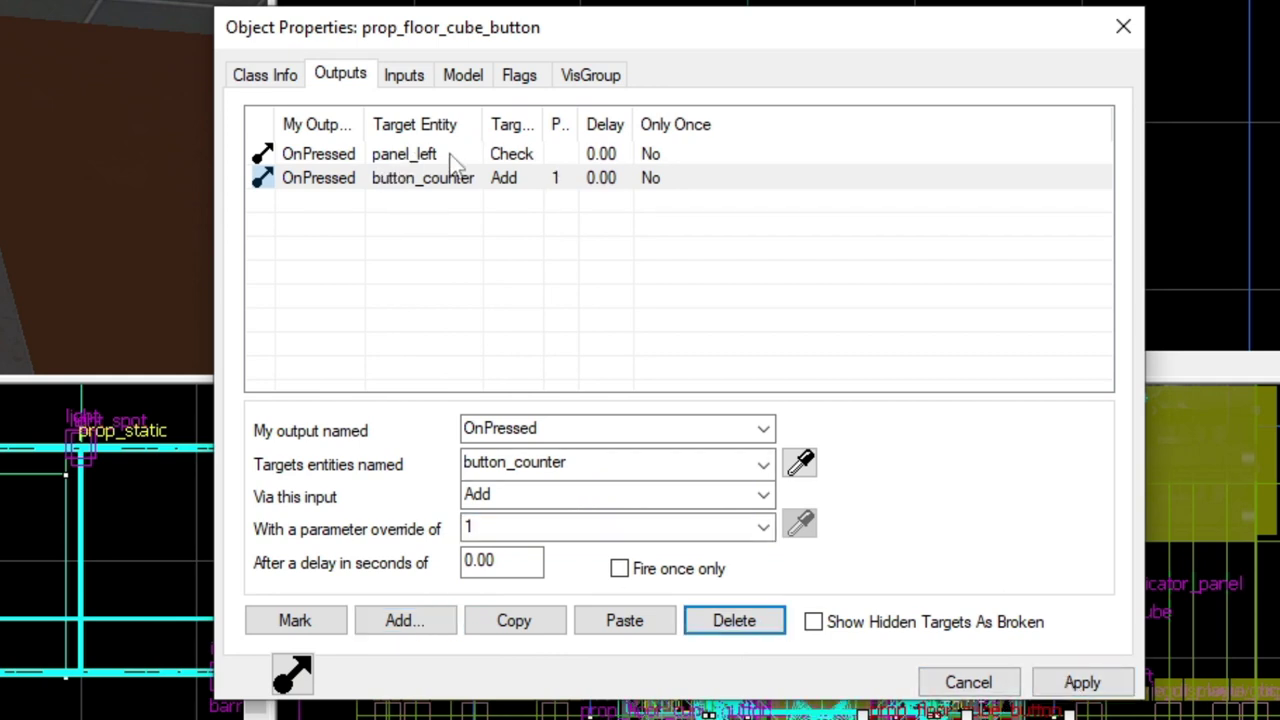
- Duplicate both OnPressed outputs of the left floor button and change the copies to OnUnPressed
click(452, 158)
shift+click(455, 178)
click(515, 621)
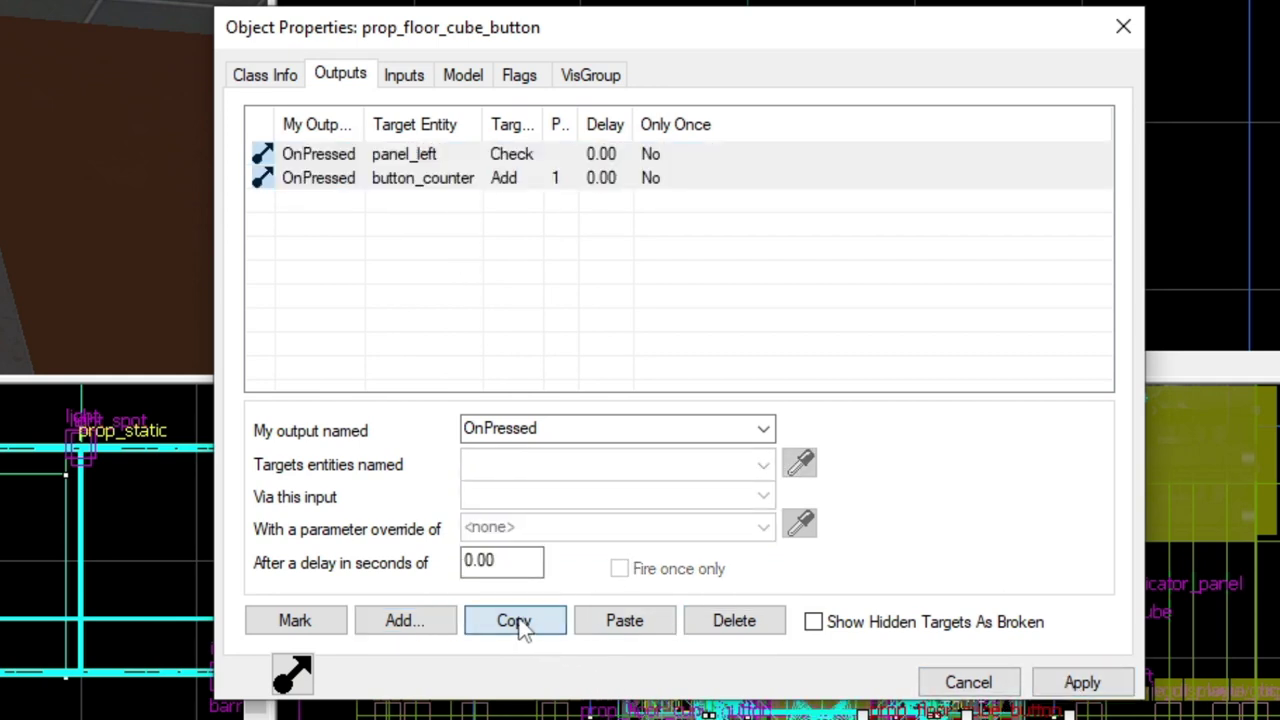
click(598, 630)
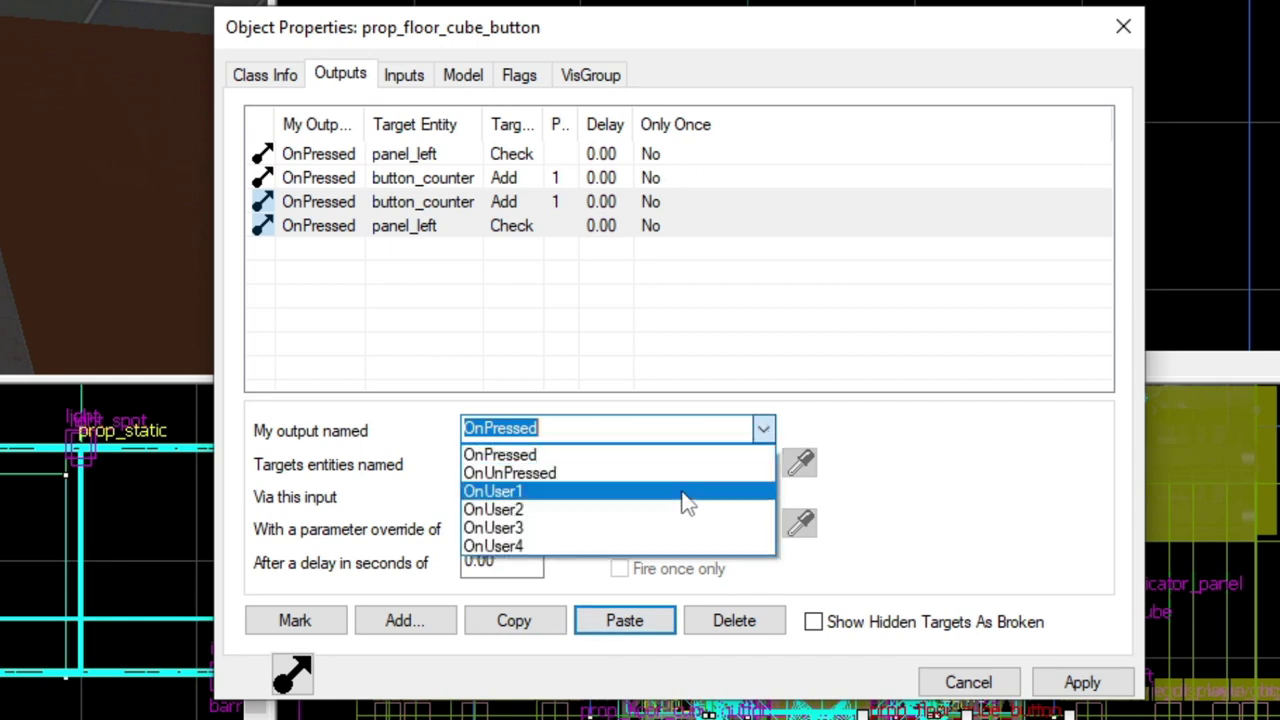
click(678, 474)
- Change the OnUnPressed outputs to Subtract with parameter 0 for button_counter and Uncheck for panel_left
click(462, 206)
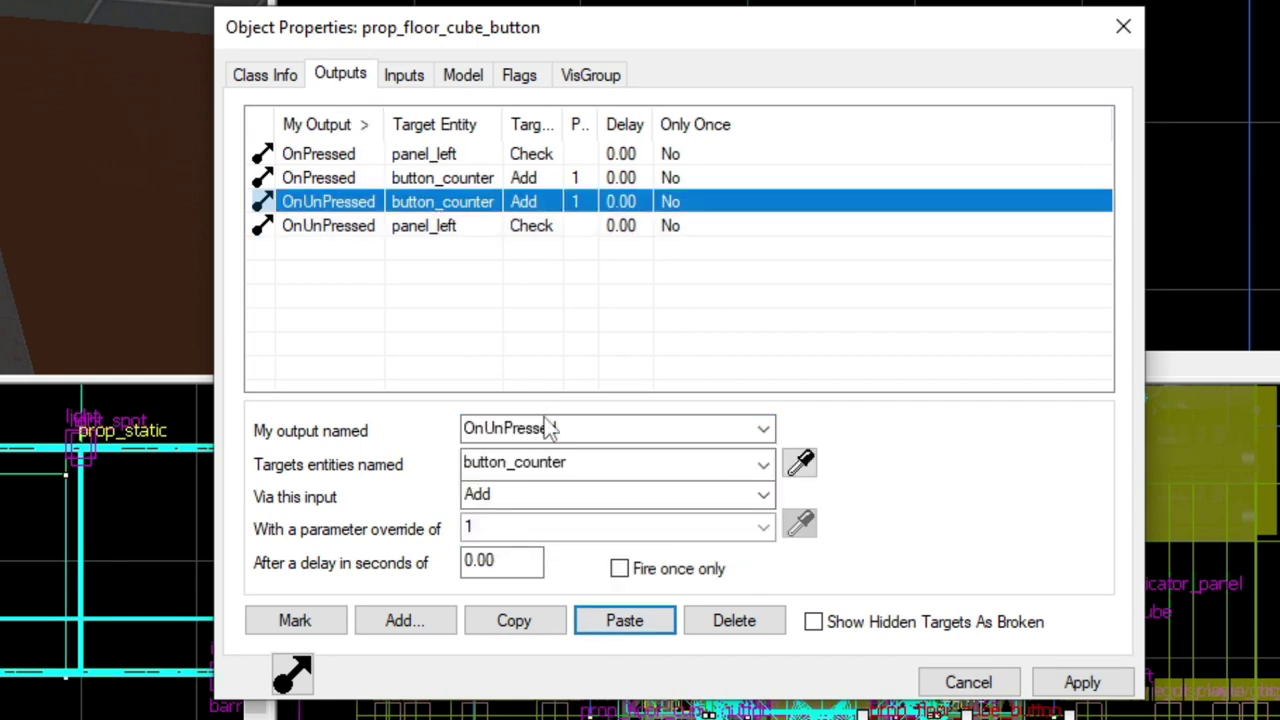
click(507, 534)
click(751, 496)
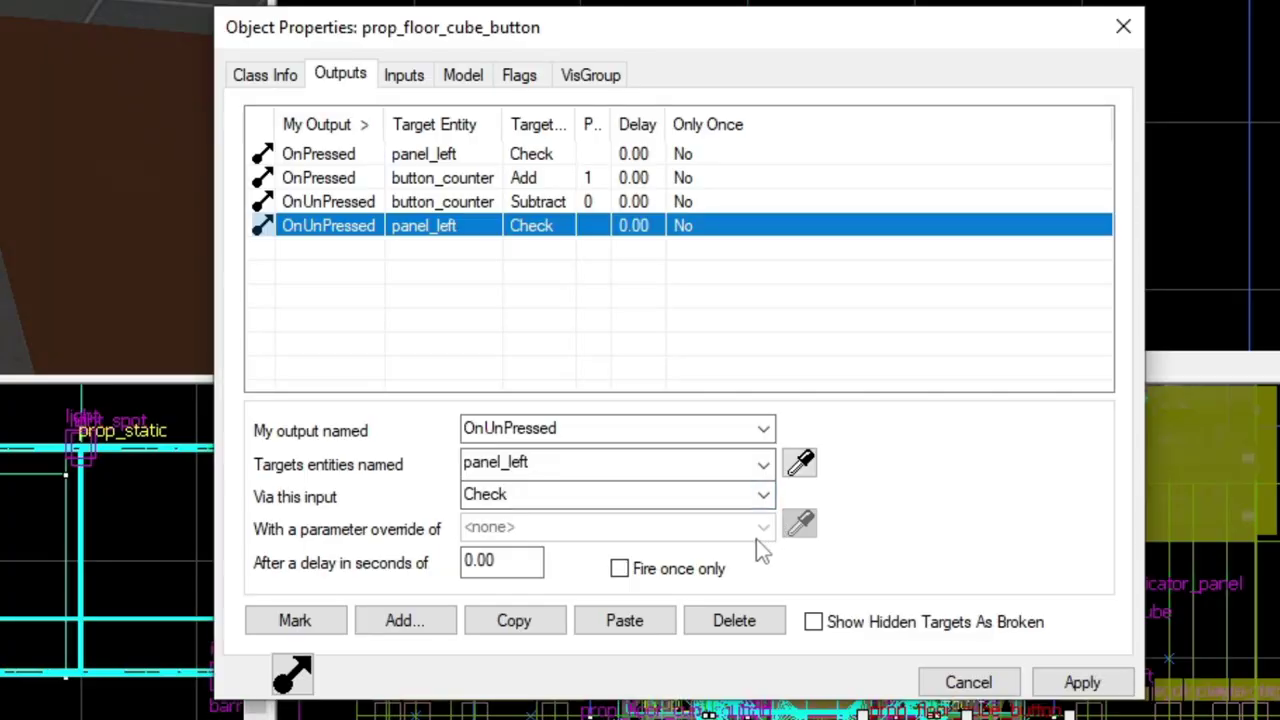
click(766, 503)
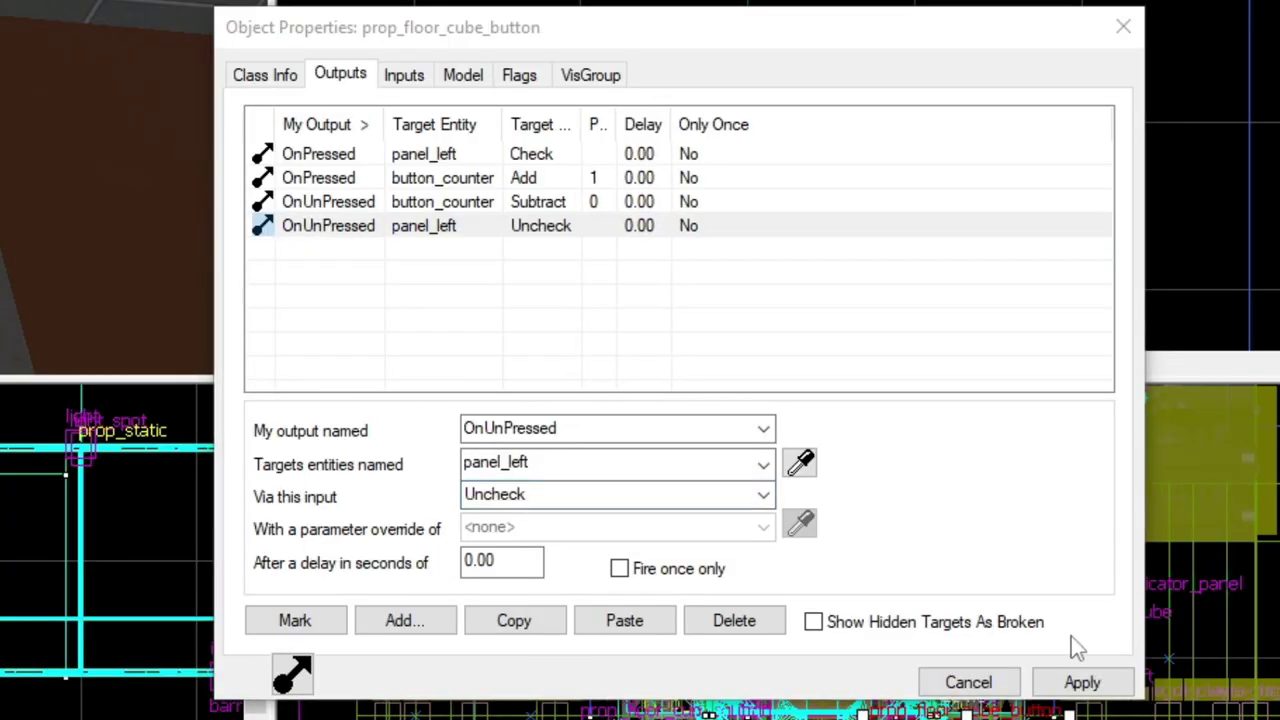
- Copy all four outputs of the left floor button to the right floor button and check the pasted entries
click(443, 226)
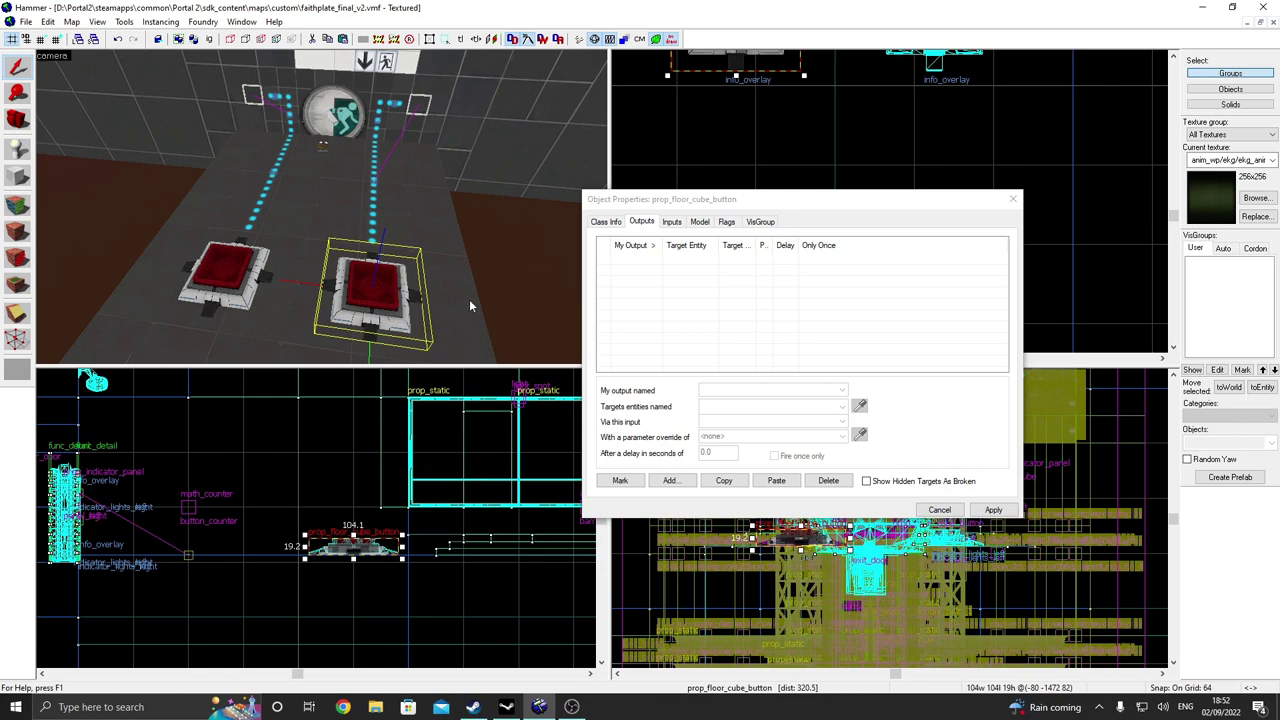
click(776, 481)
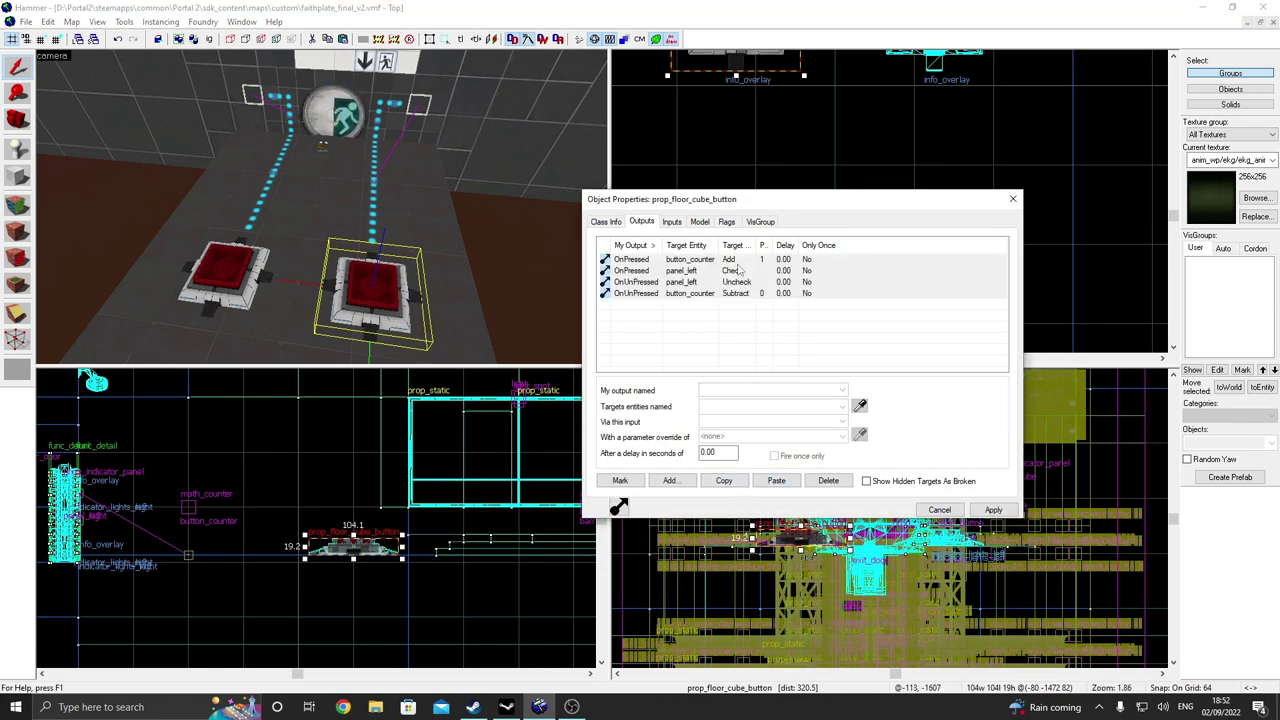
click(735, 260)
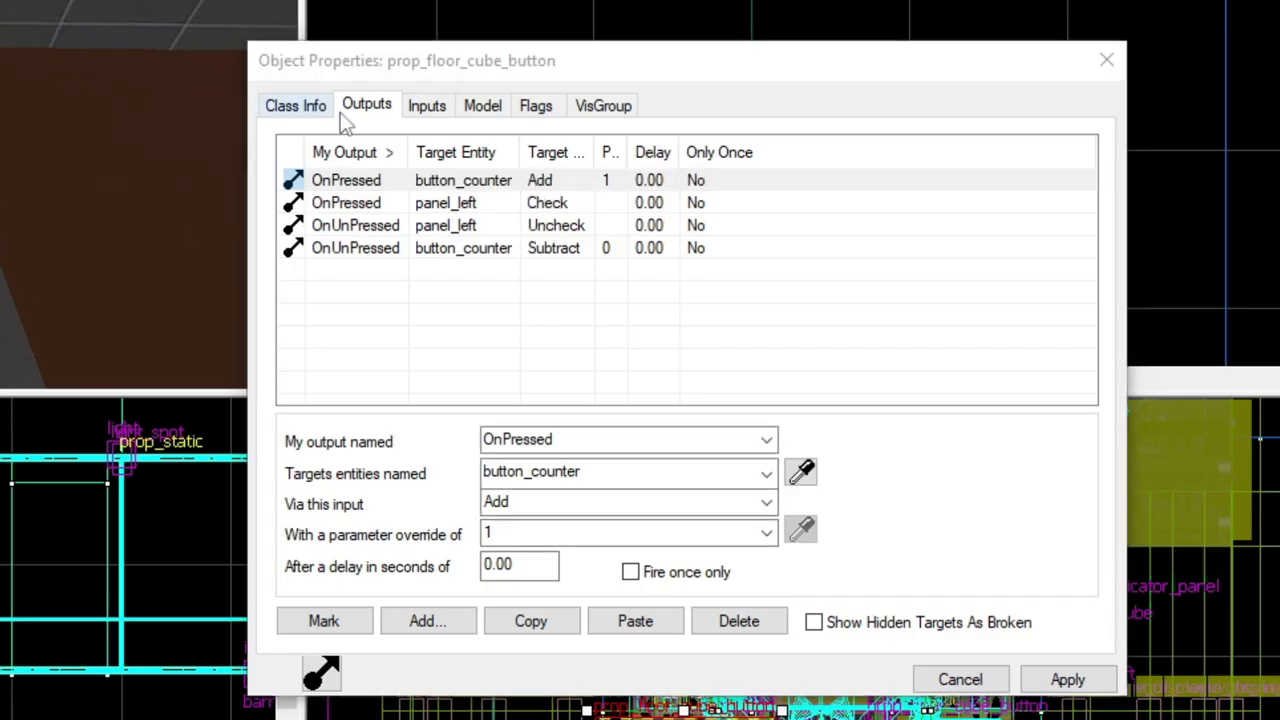
click(593, 205)
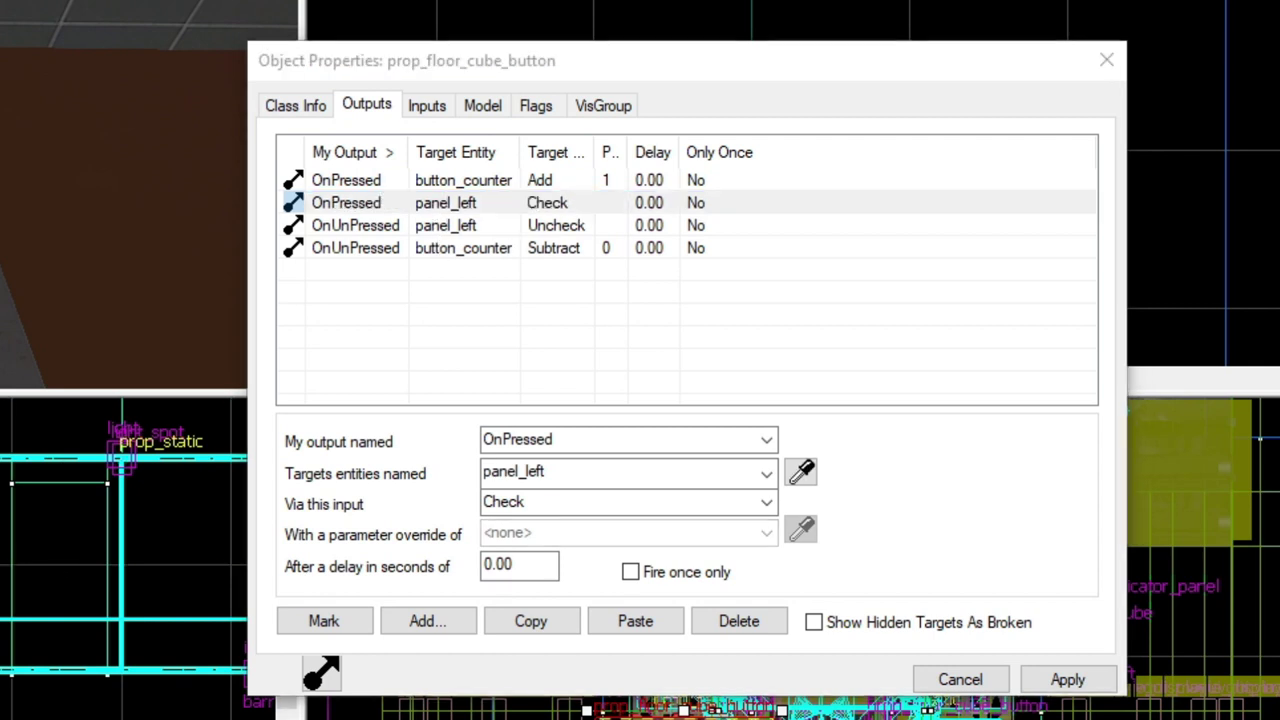
click(556, 228)
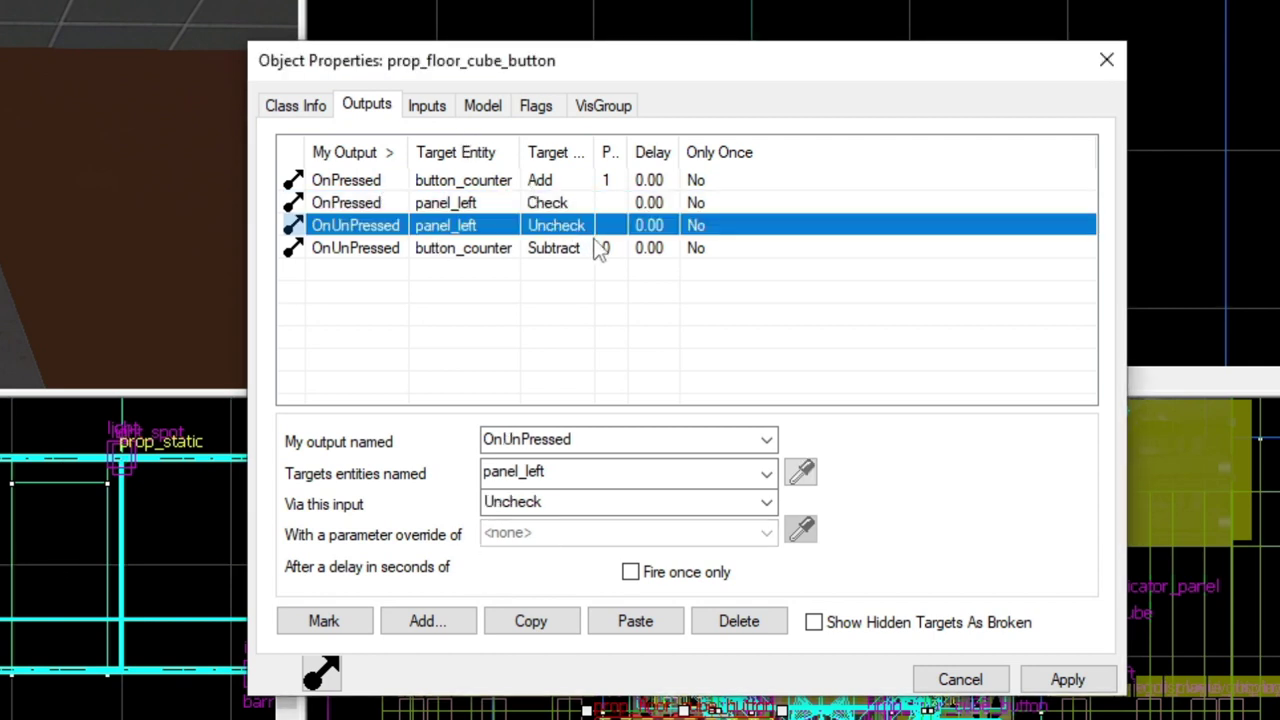
- Retarget the right floor button's Check and Uncheck outputs to panel_right
click(566, 181)
click(557, 204)
click(767, 475)
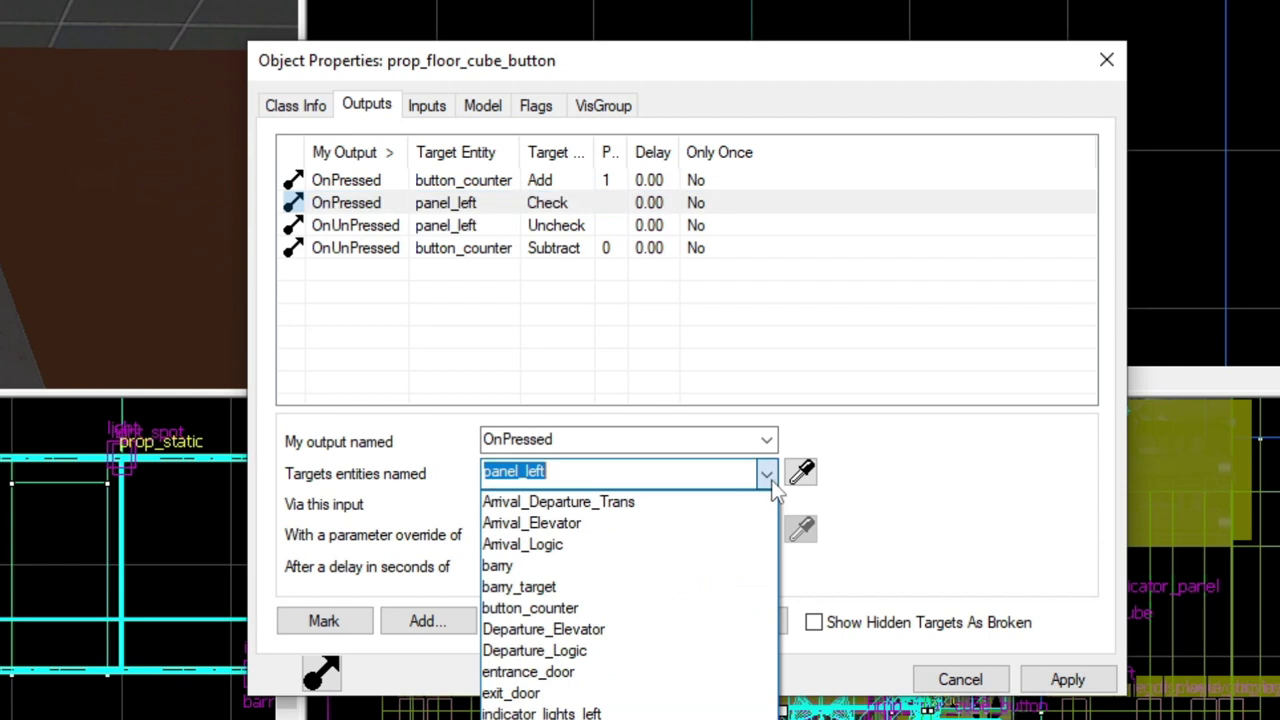
click(600, 719)
click(484, 228)
click(767, 475)
key(Down)
key(Return)
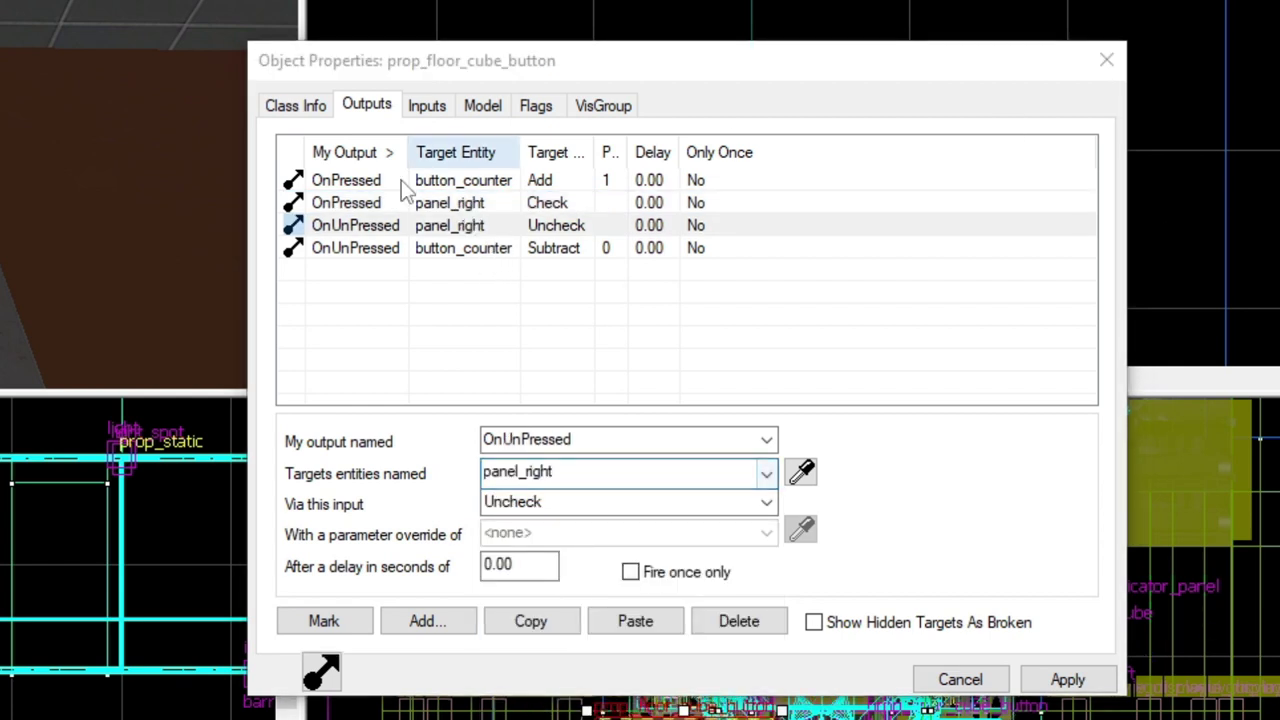
- Edit the parameter override of the right floor button's OnUnPressed Subtract output to button_counter and close its properties
click(540, 252)
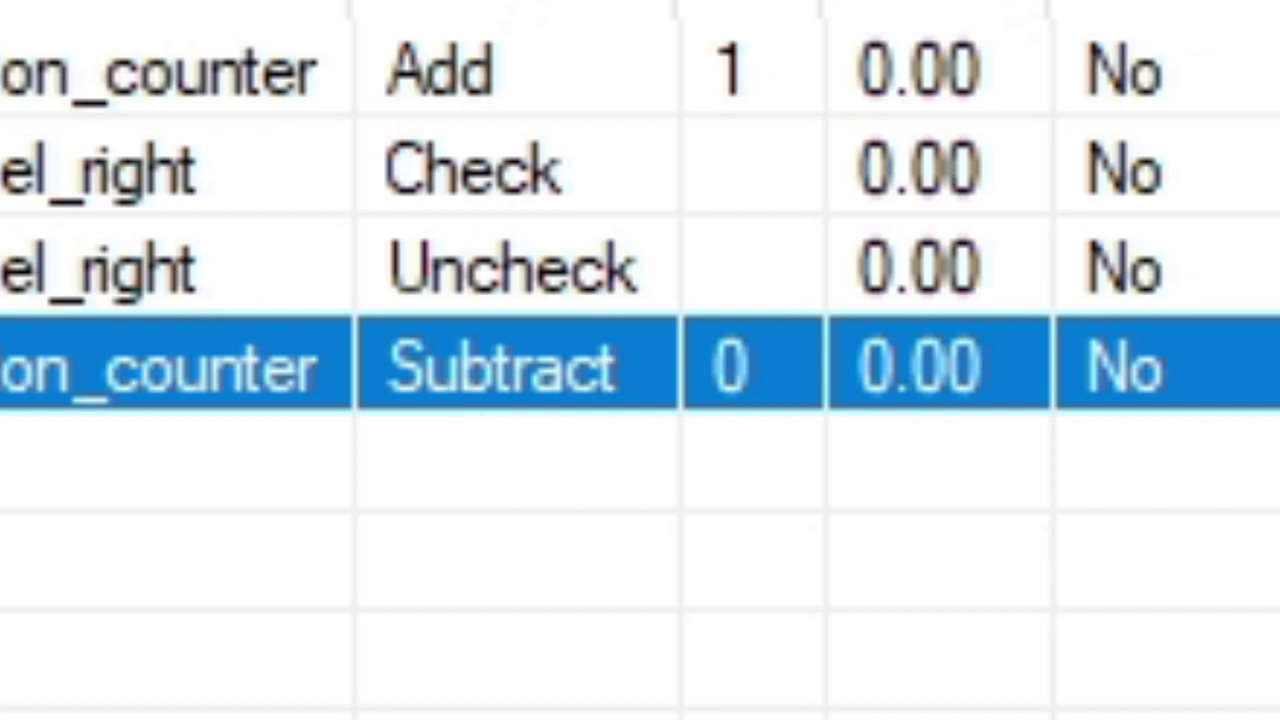
double_click(568, 529)
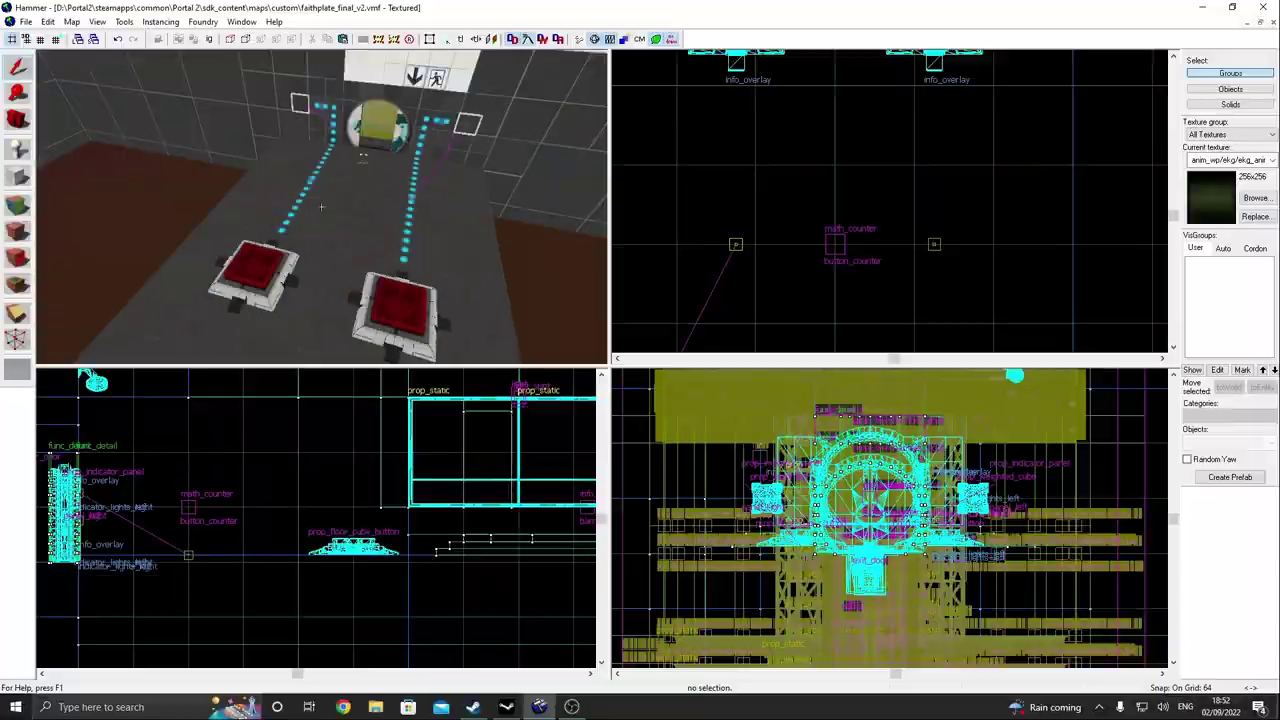
key(z)
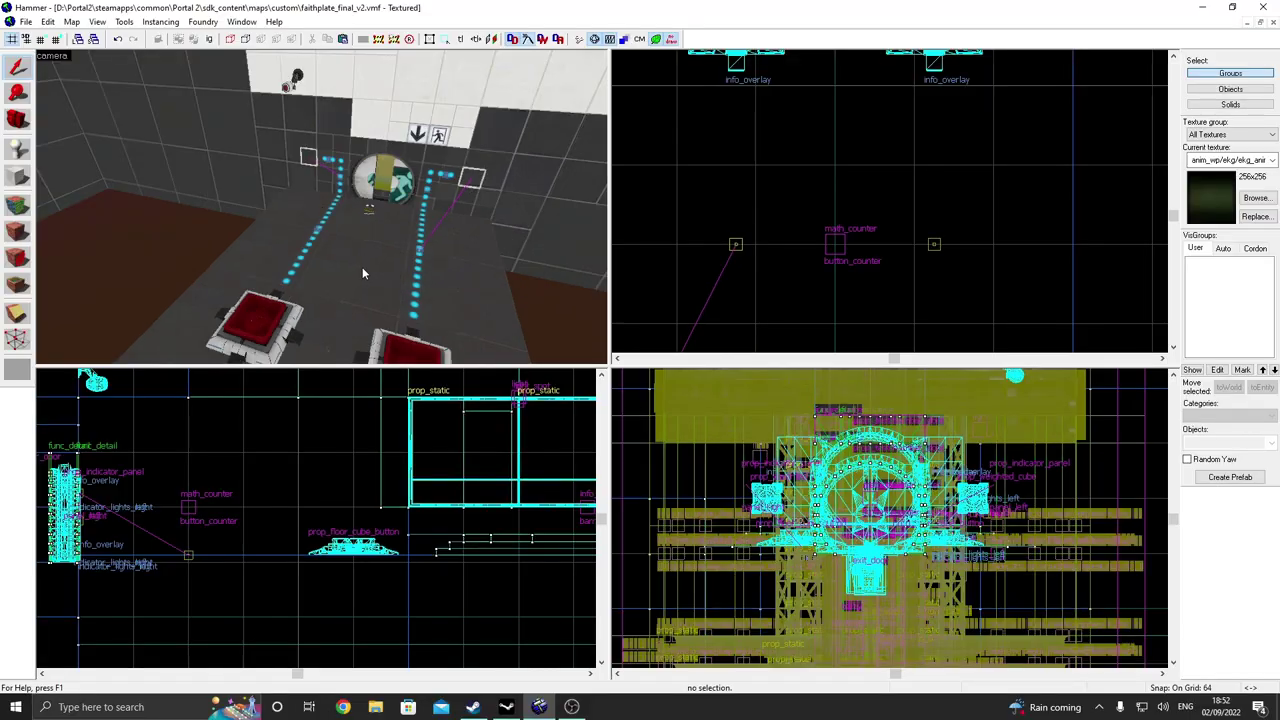
- Run the map in Portal 2 and go from the arrival elevator through the entry door to the cubes on the central platform
key(F9)
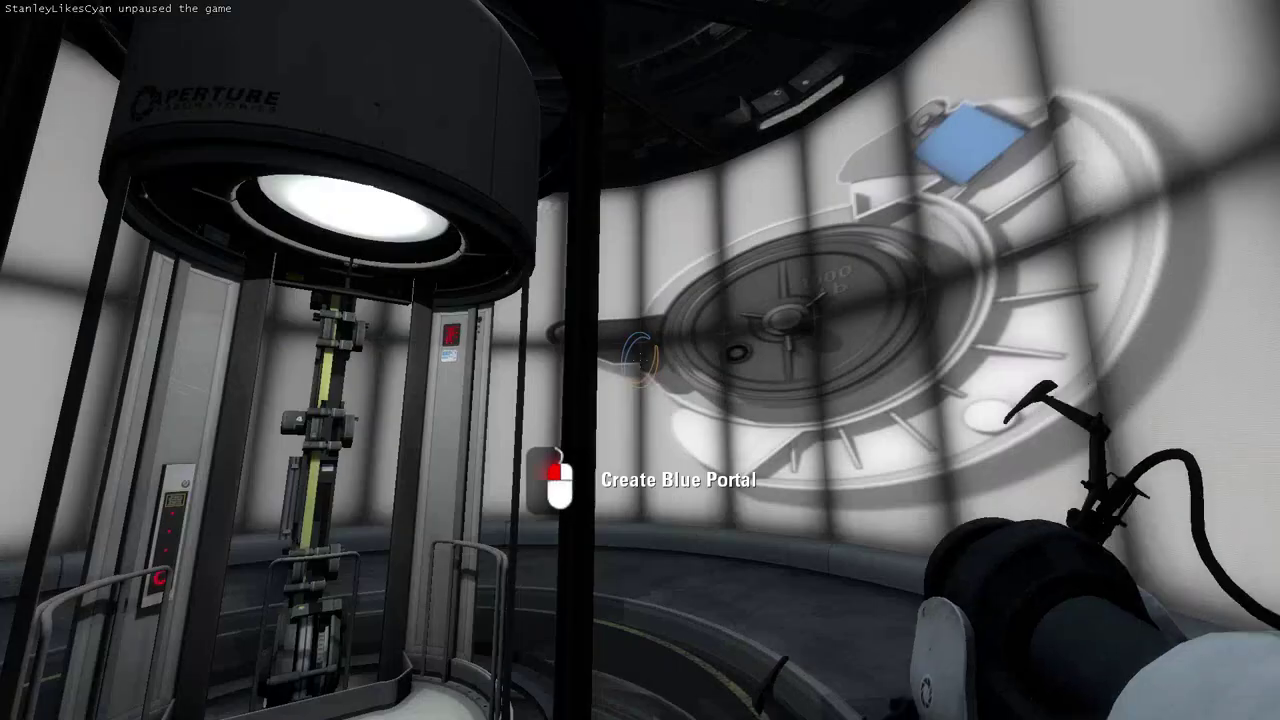
key(w)
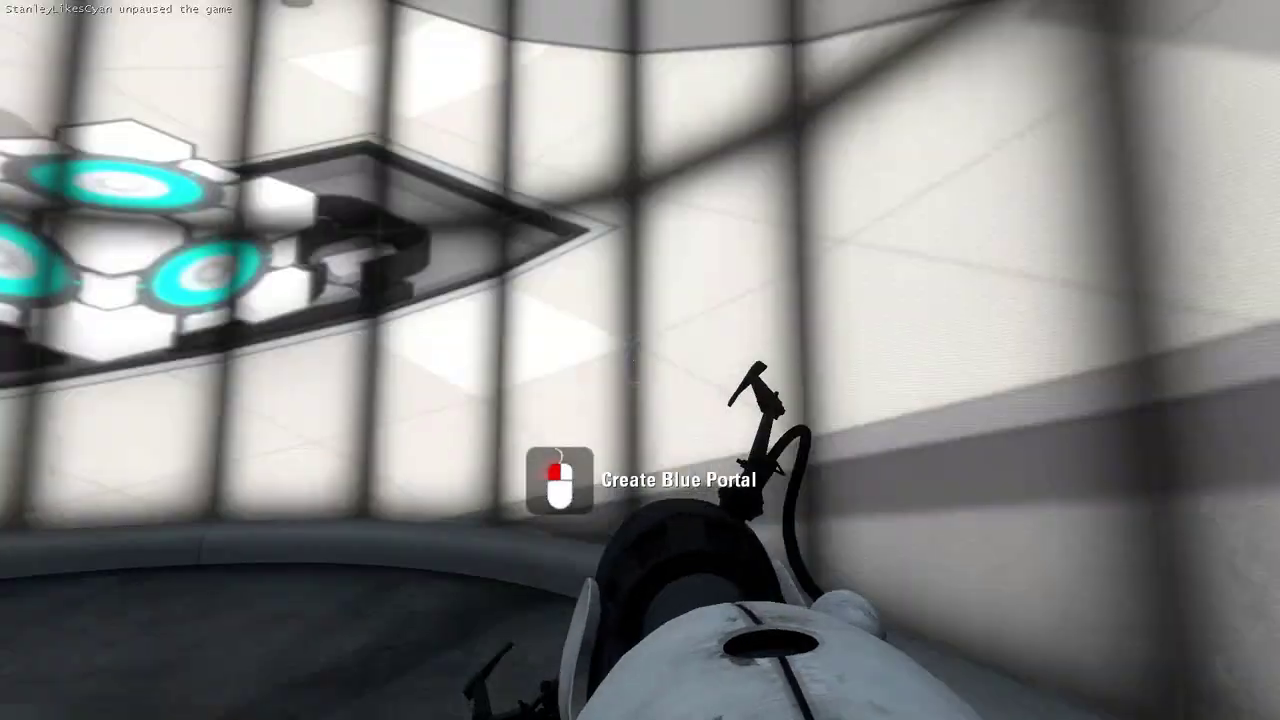
key(w)
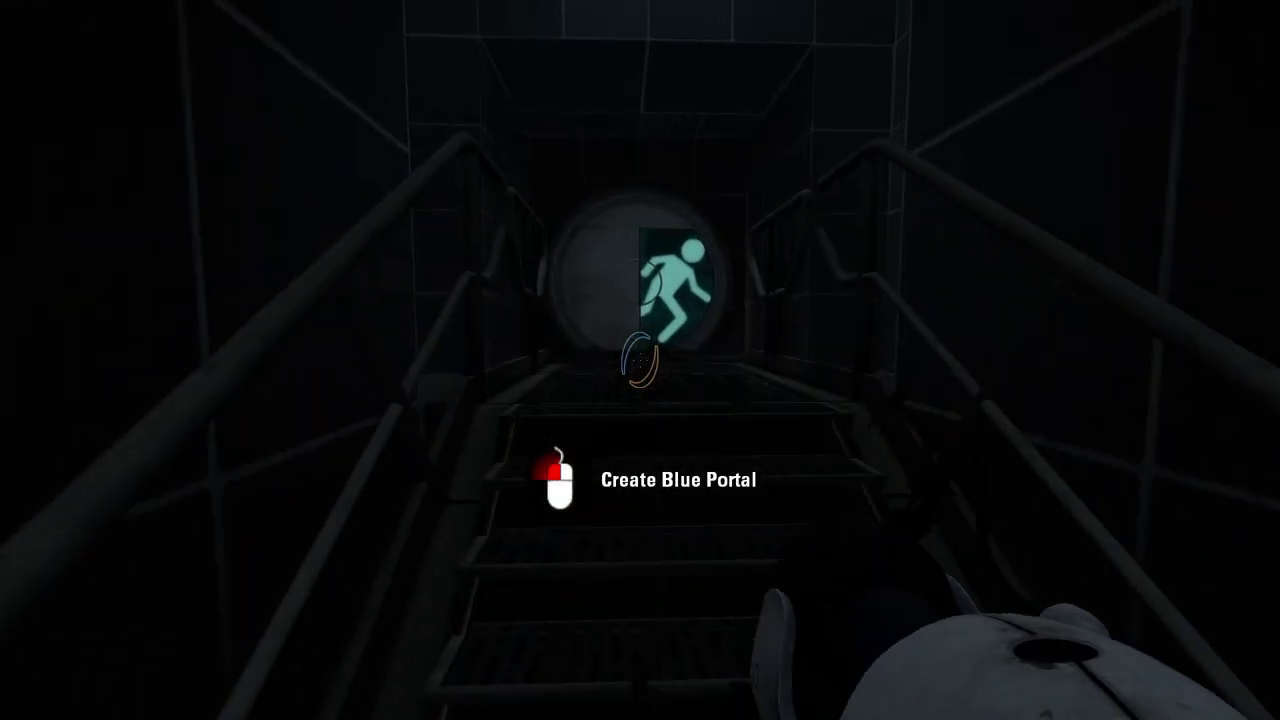
key(w)
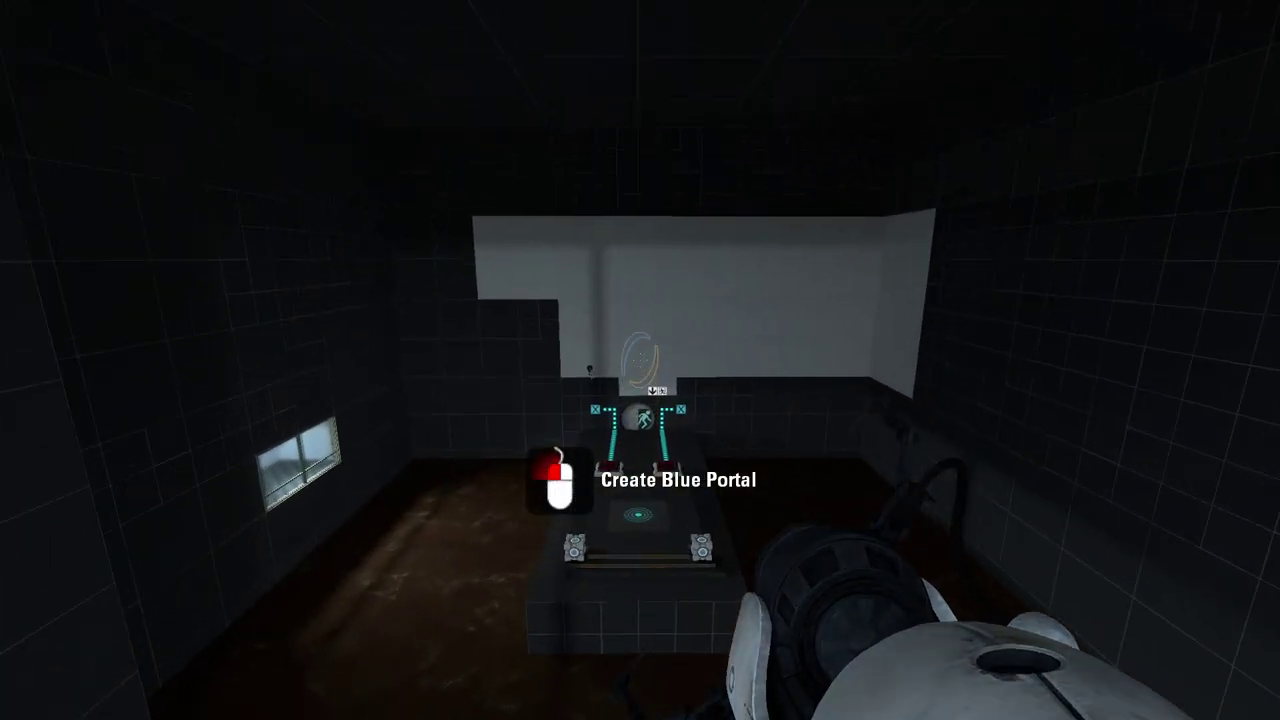
key(w)
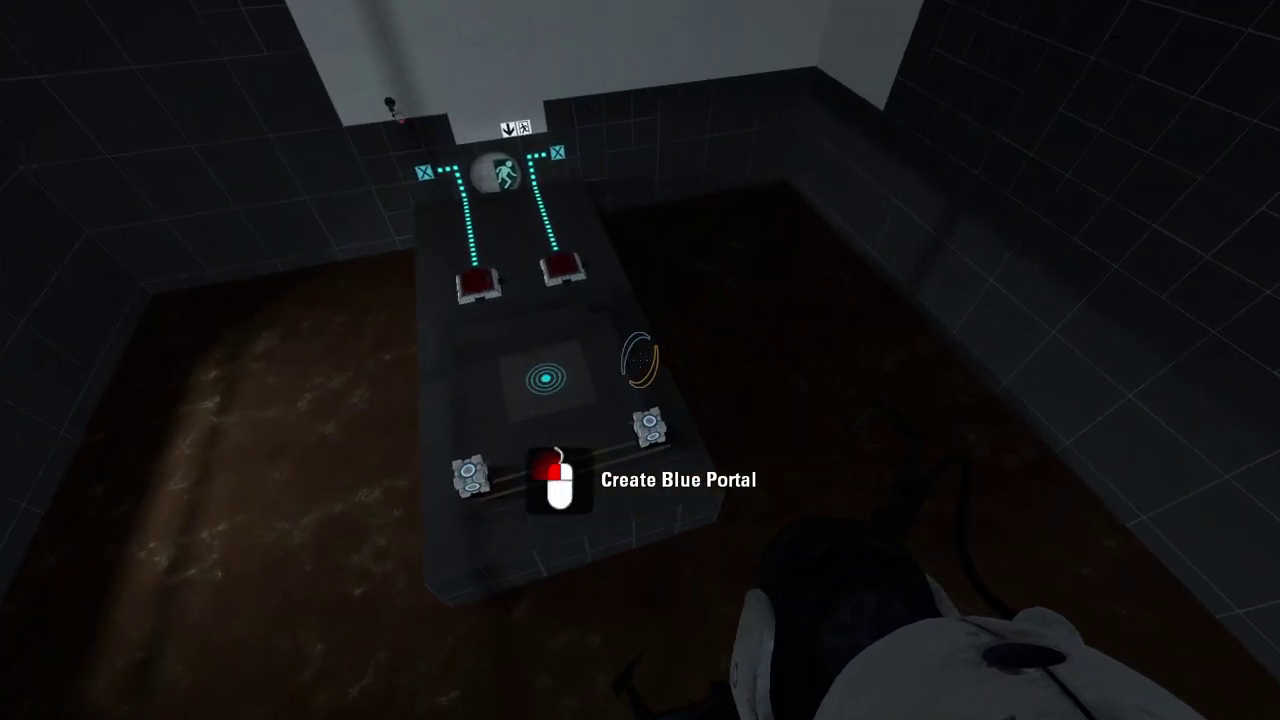
key(w)
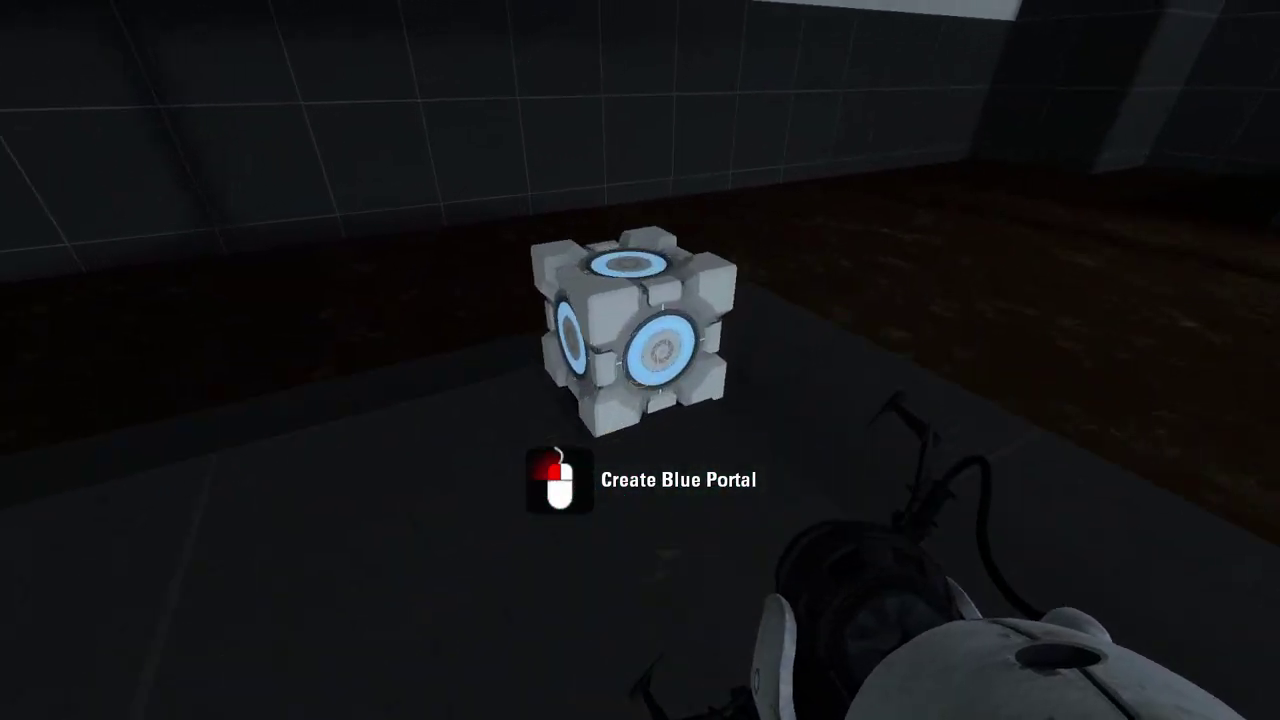
- Carry both weighted cubes to the floor buttons and place one on each to test the indicator panels and exit door
key(e)
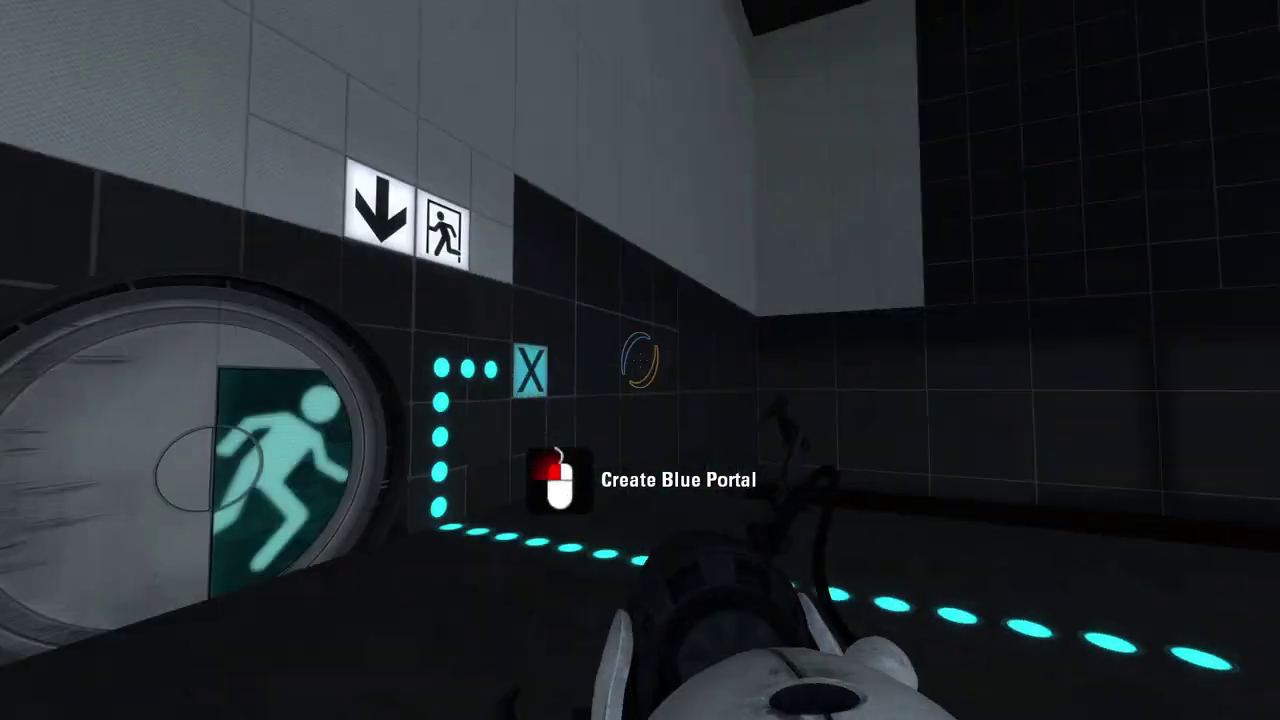
key(e)
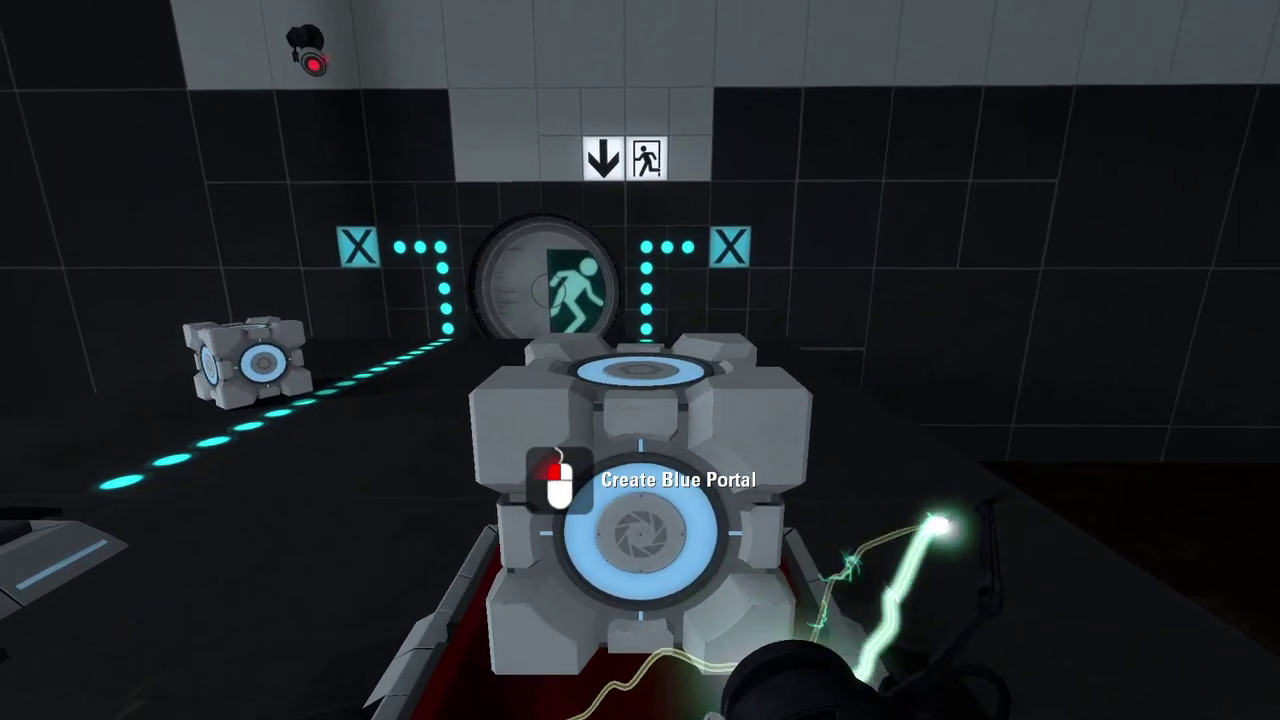
key(s)
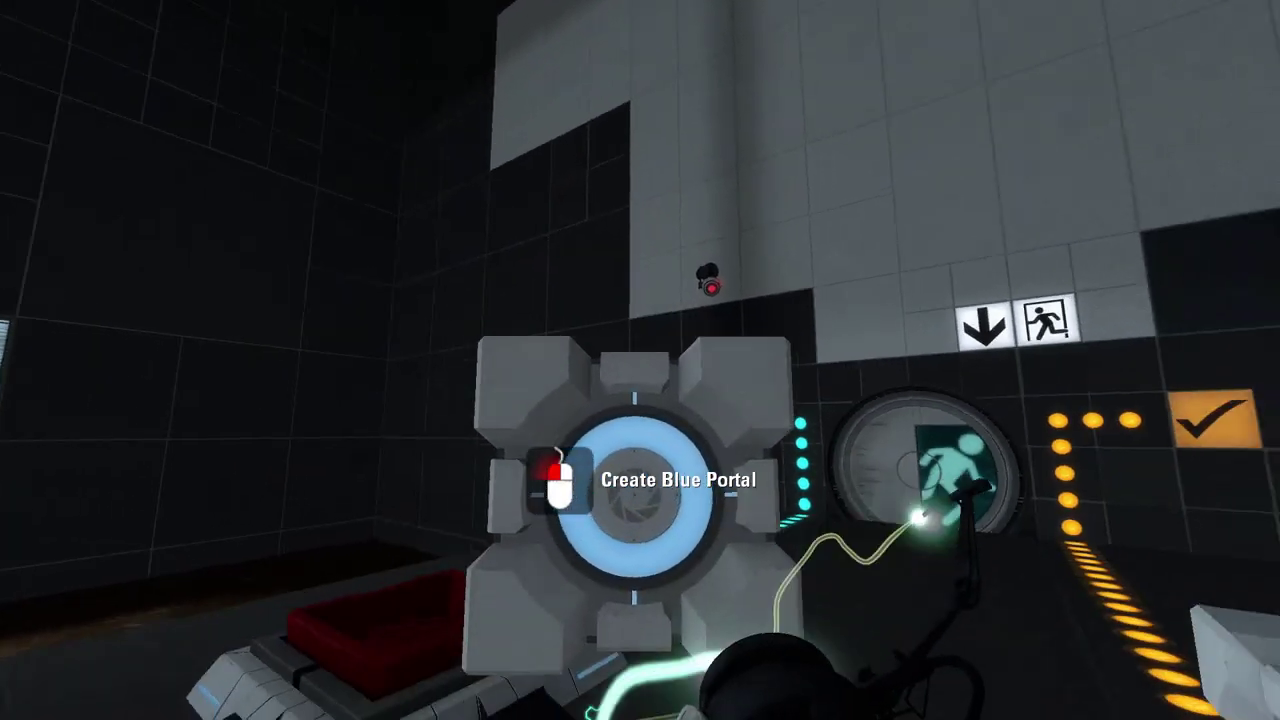
key(e)
key(s)
key(d)
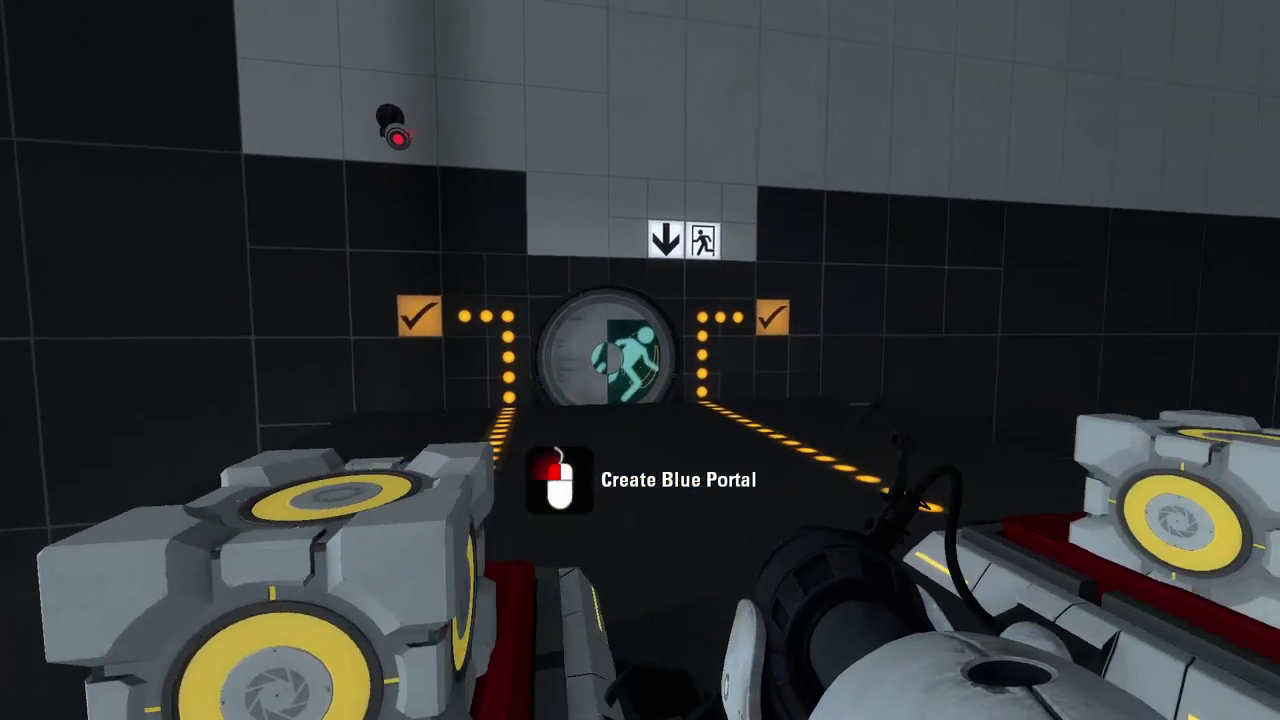
- Test the left floor button by lifting its cube off and replacing it, and walk through the exit door into the elevator
key(w)
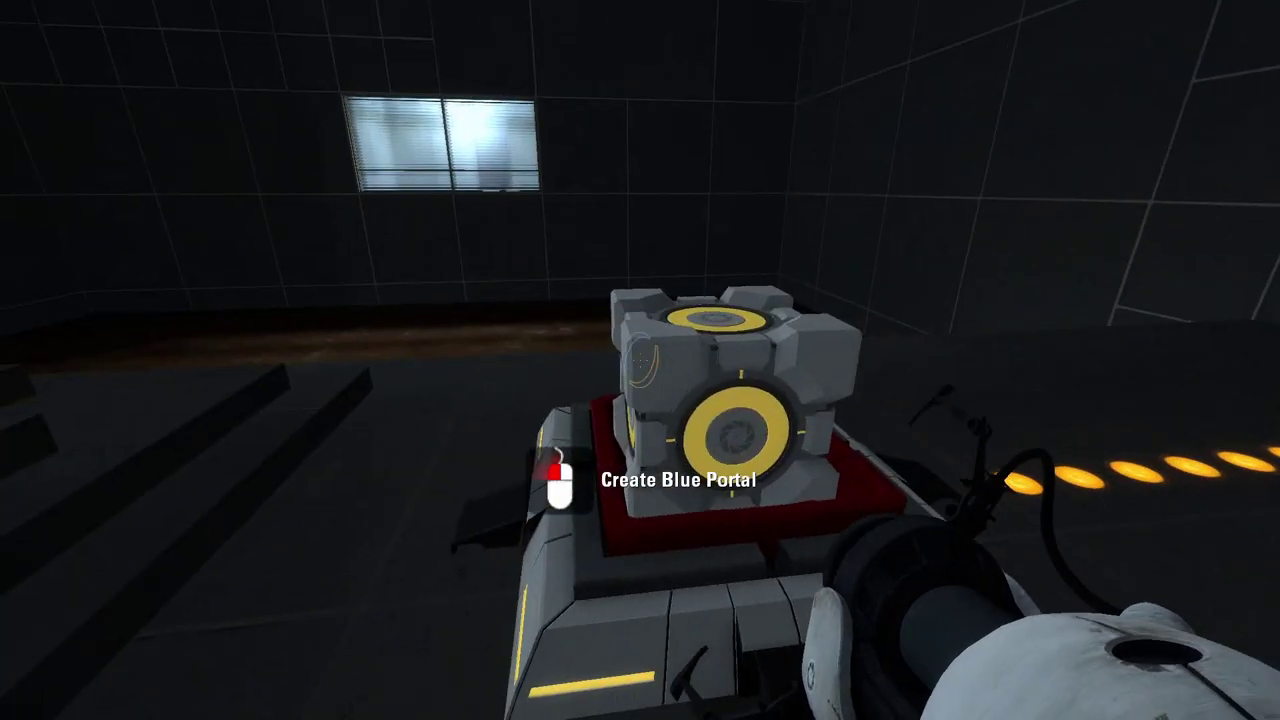
key(e)
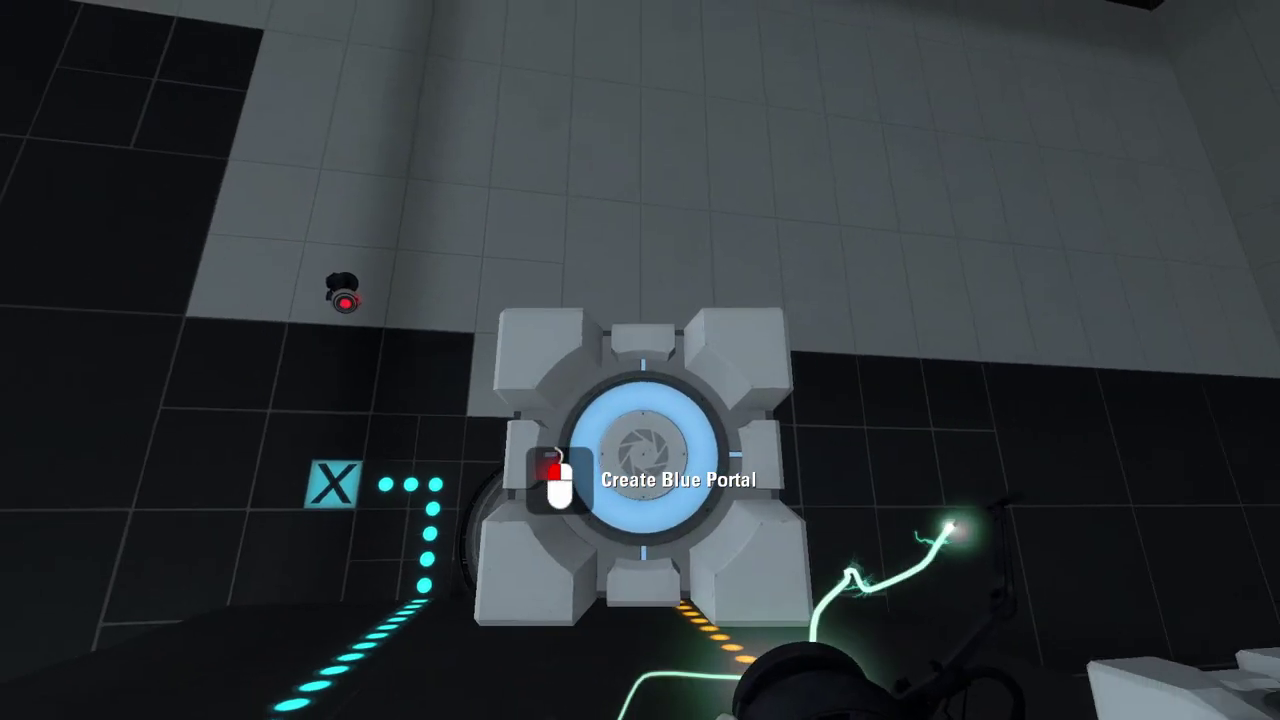
key(e)
key(w)
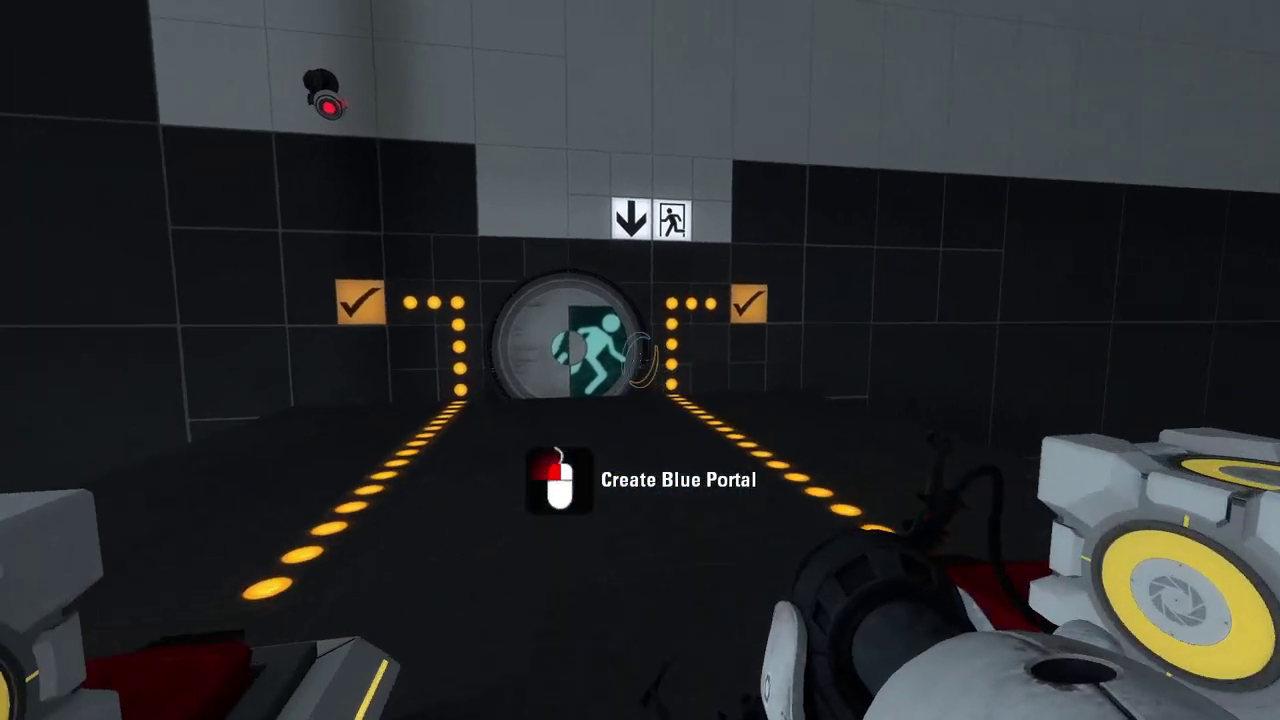
key(s)
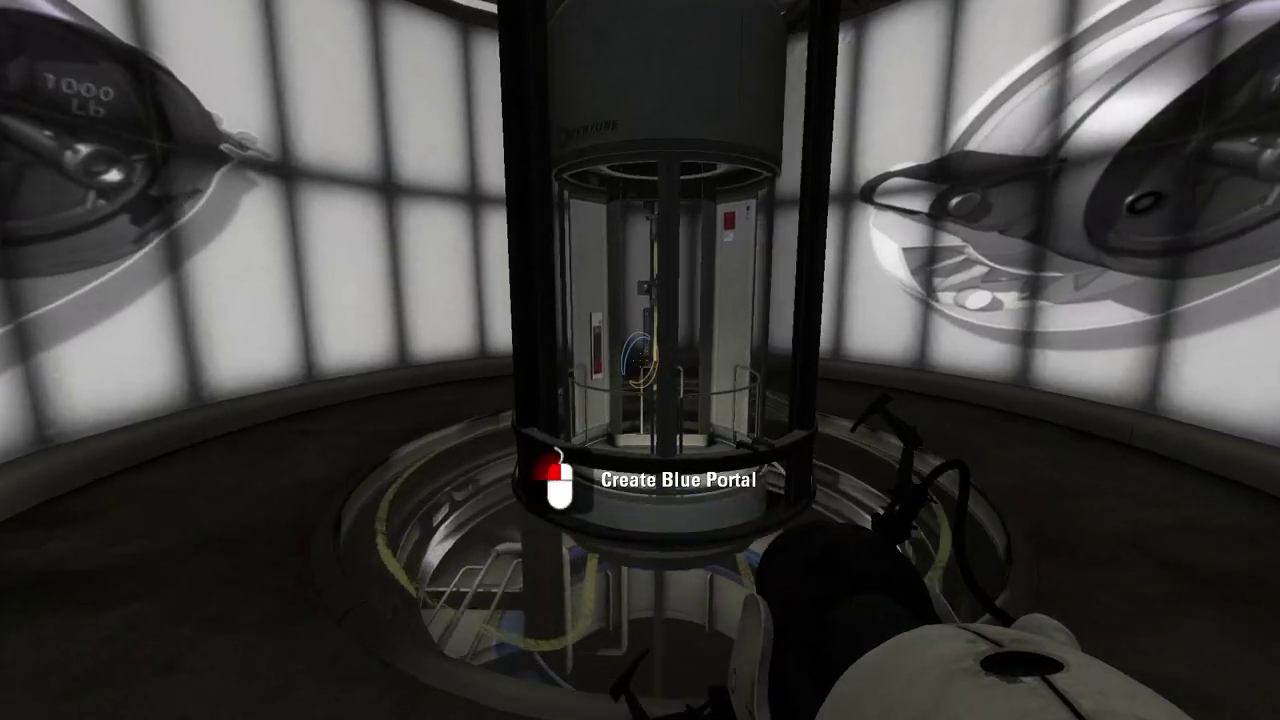
key(w)
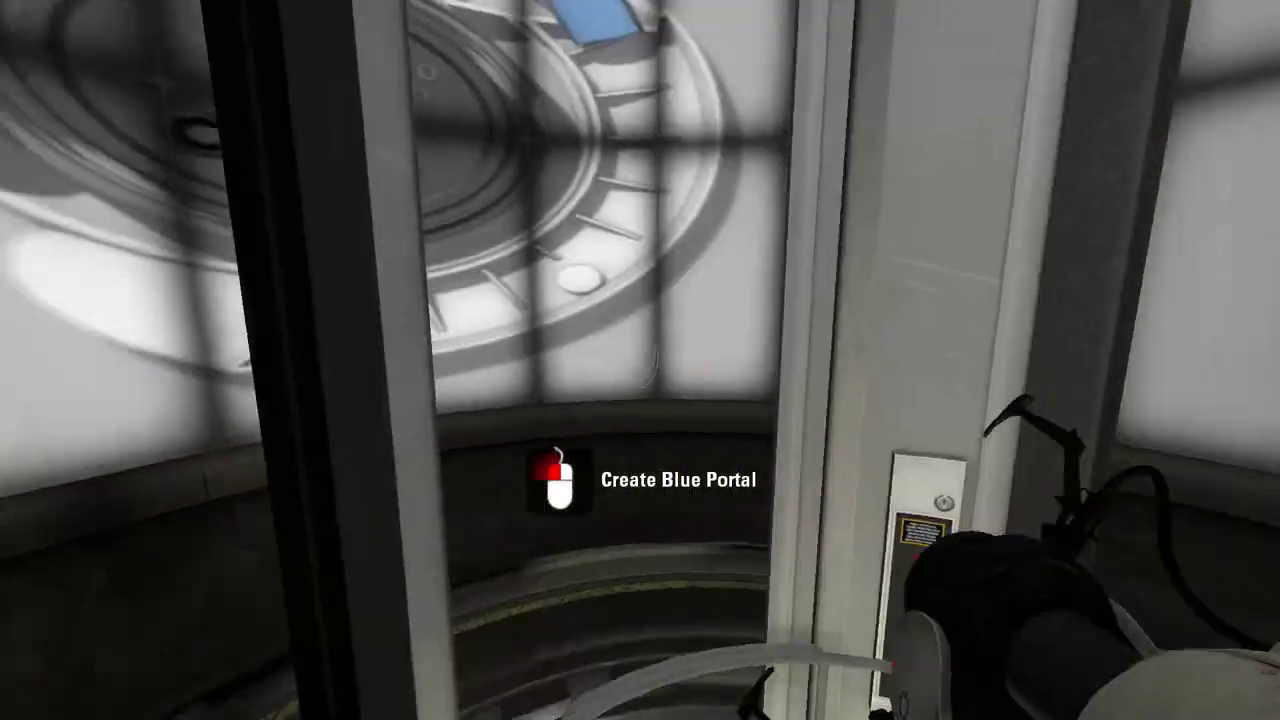